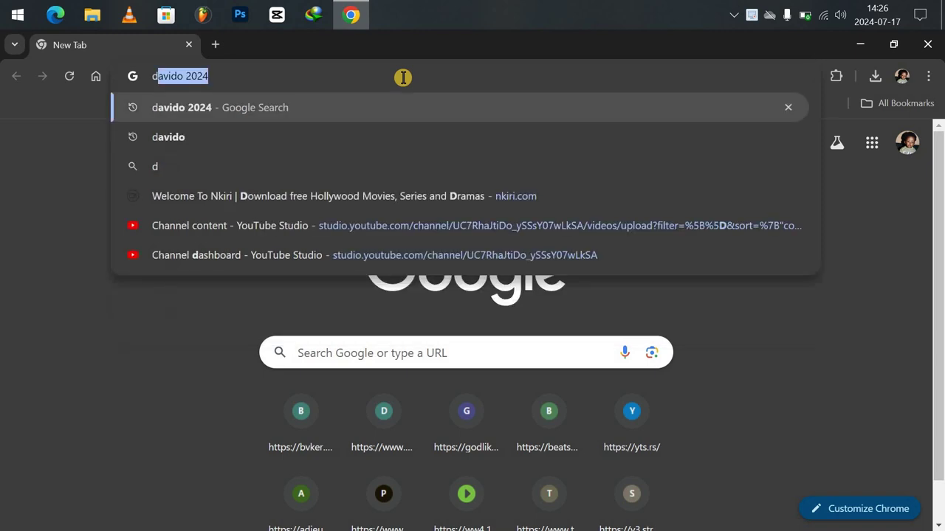
# - Search for 'download adobe photoshop cc' and open the Softonic Adobe Photoshop CC download page
pyautogui.write('ownloa')
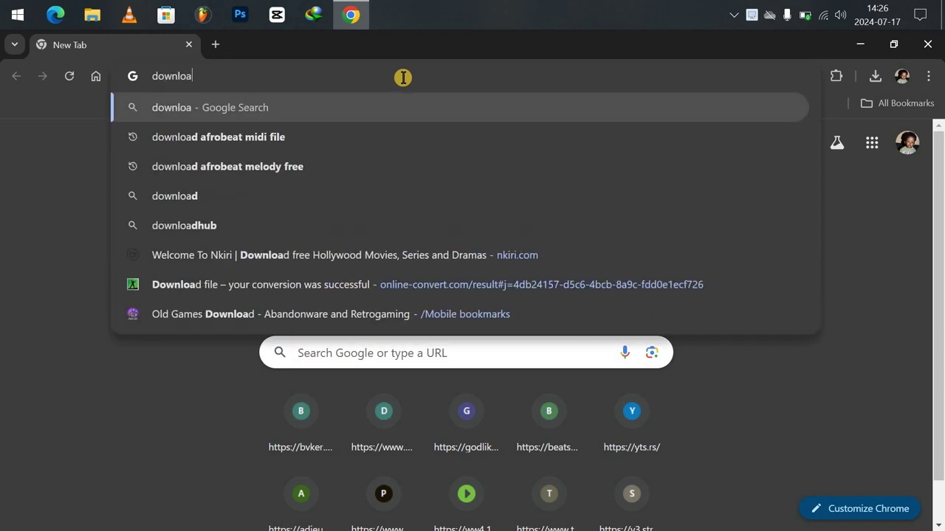
pyautogui.write('d ado')
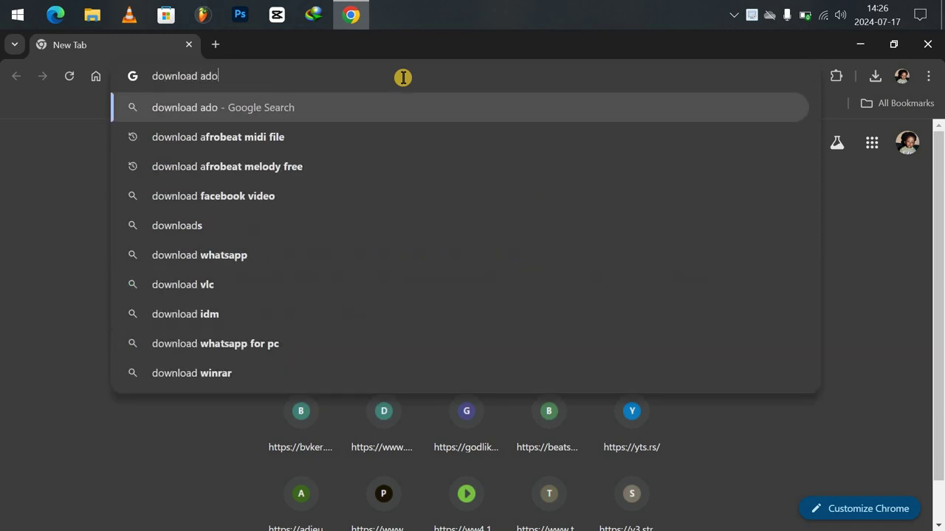
pyautogui.write('be ph')
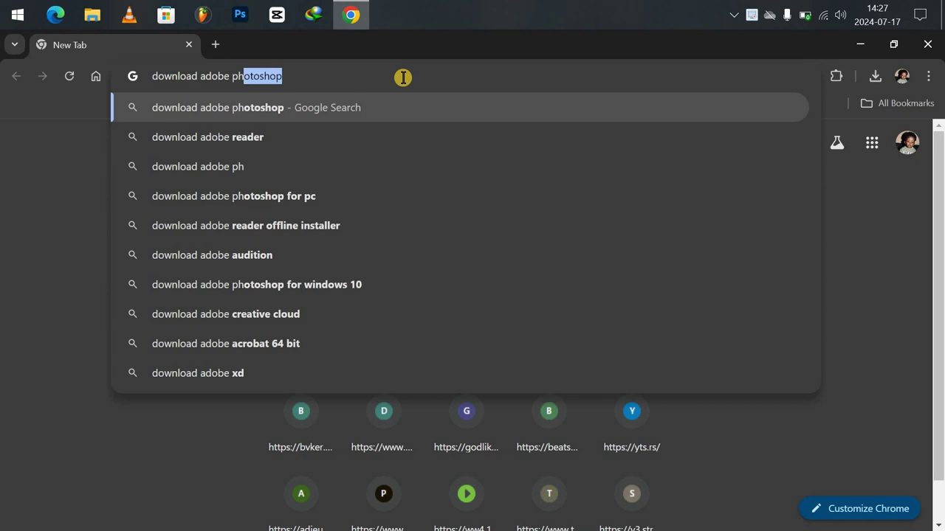
pyautogui.write('otosho')
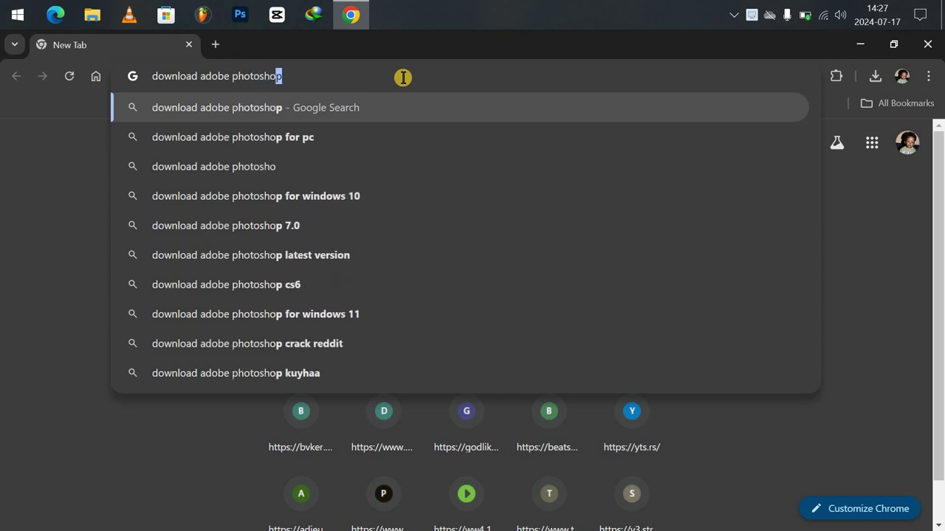
pyautogui.write('p cc')
pyautogui.press('Return')
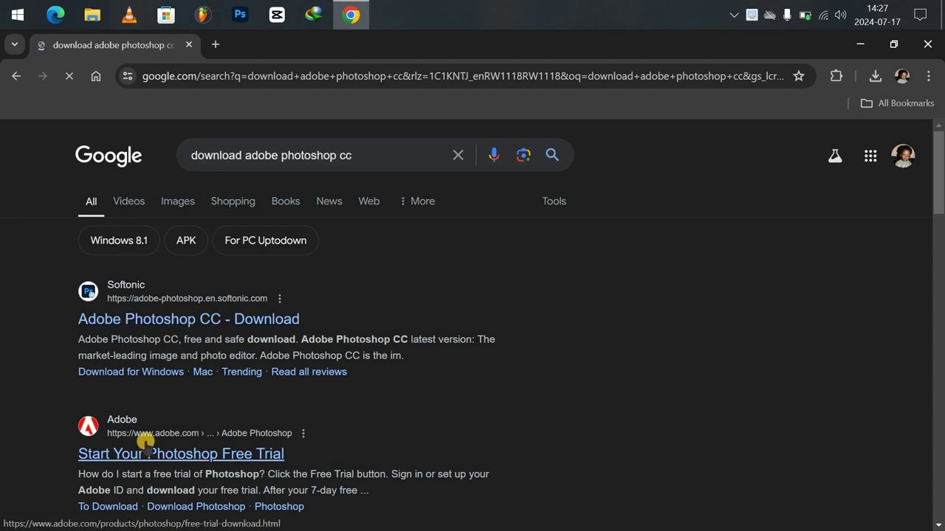
pyautogui.click(169, 319)
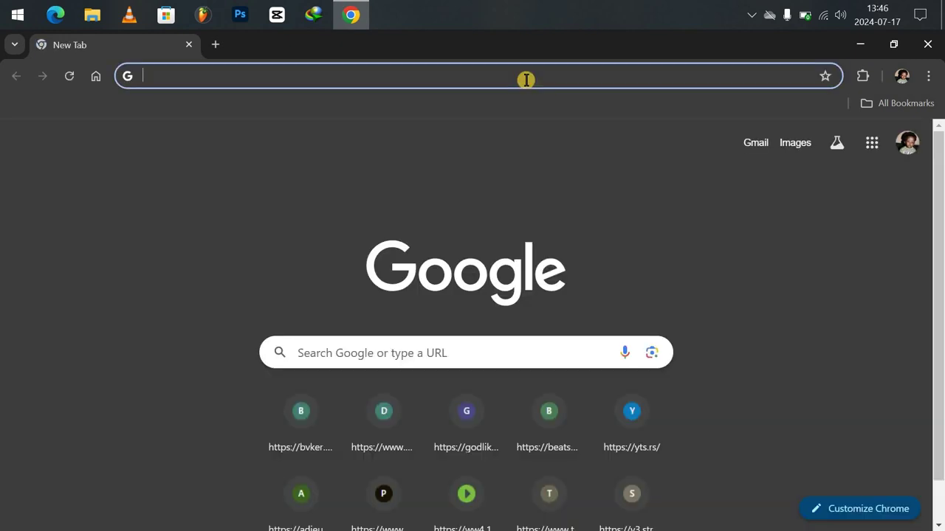
# - Show Google image results for 'plate', then replace the query with 'burger'
pyautogui.write('plat')
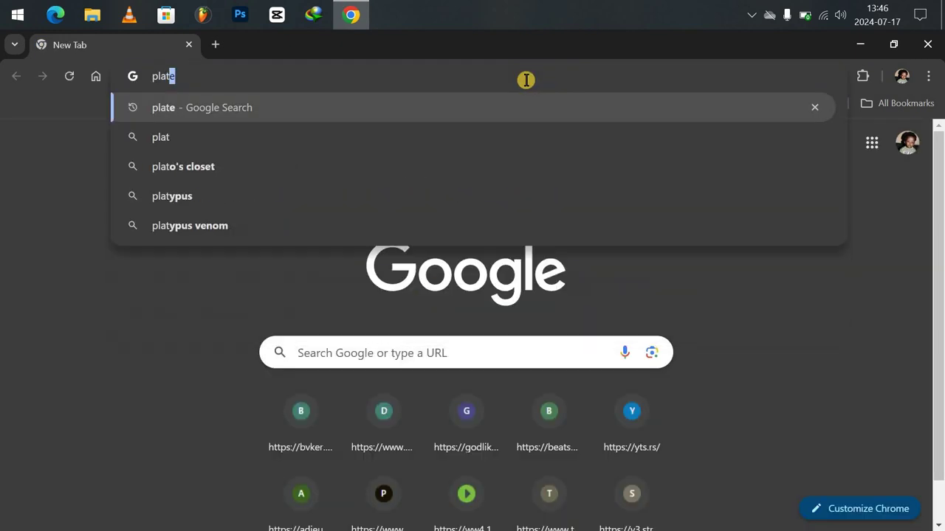
pyautogui.press('Return')
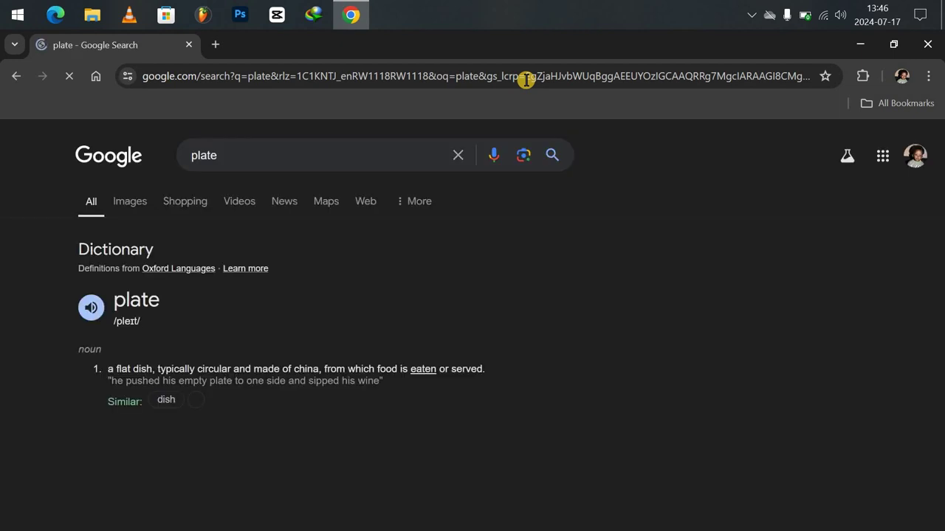
pyautogui.click(141, 203)
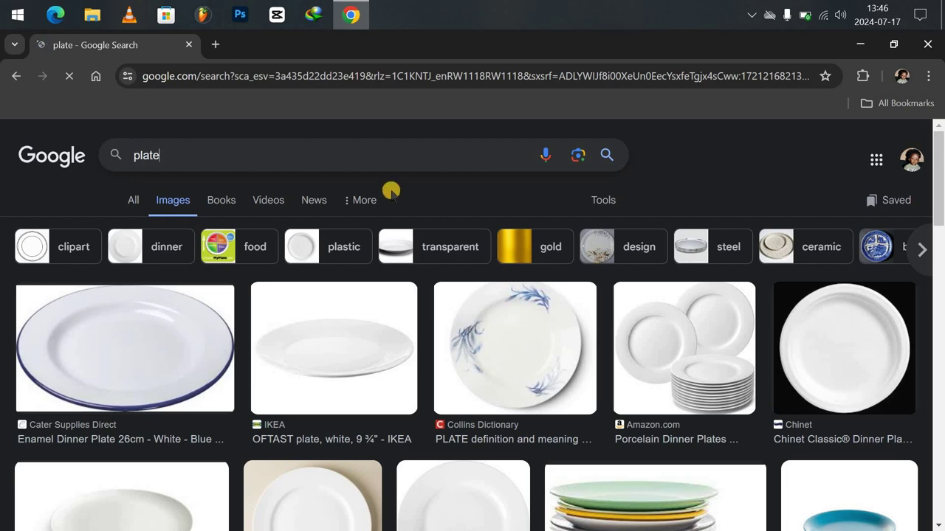
pyautogui.click(370, 159)
pyautogui.hotkey('ctrl', 'a')
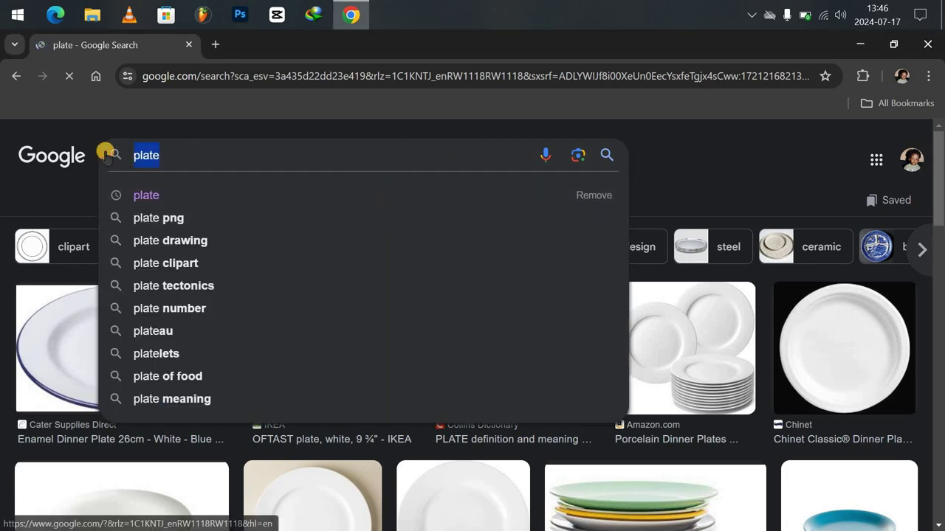
pyautogui.press('BackSpace')
pyautogui.write('bur')
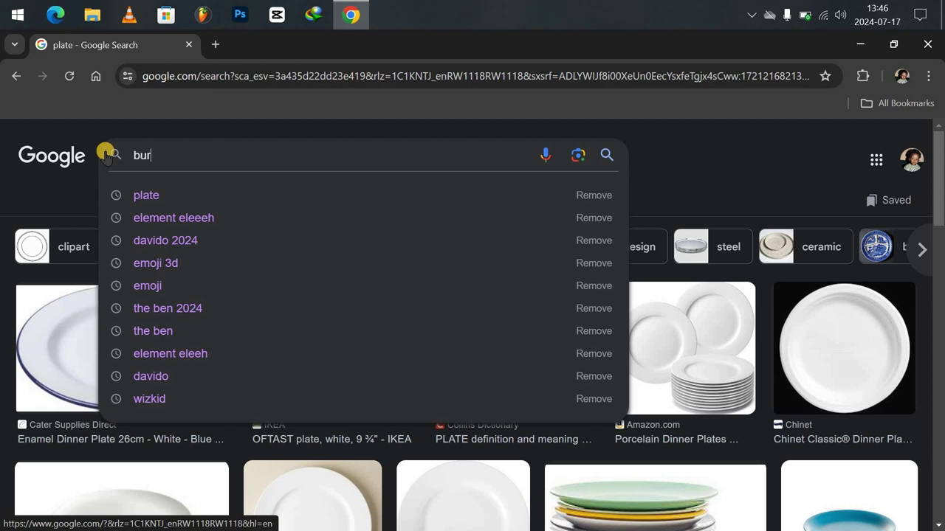
pyautogui.write('ger')
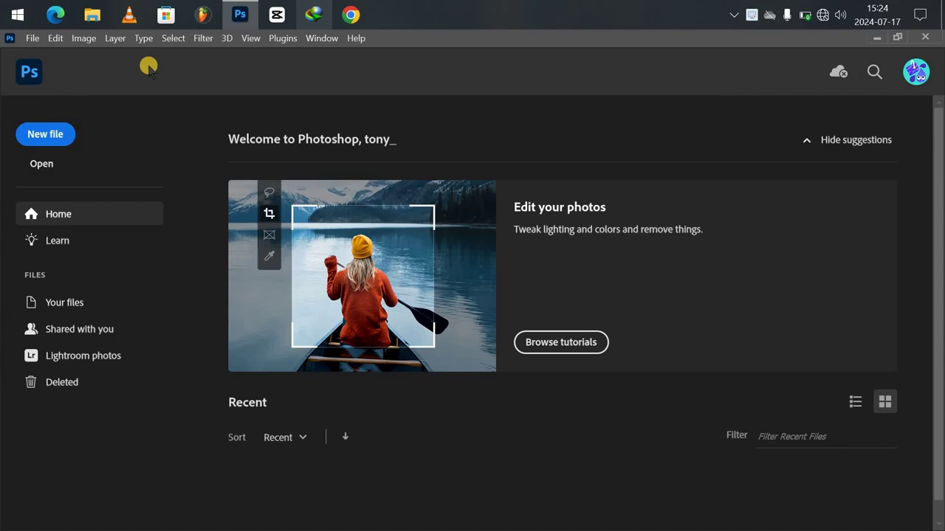
# - Create a new 5000 × 5000 px RGB document with a white background
pyautogui.click(34, 38)
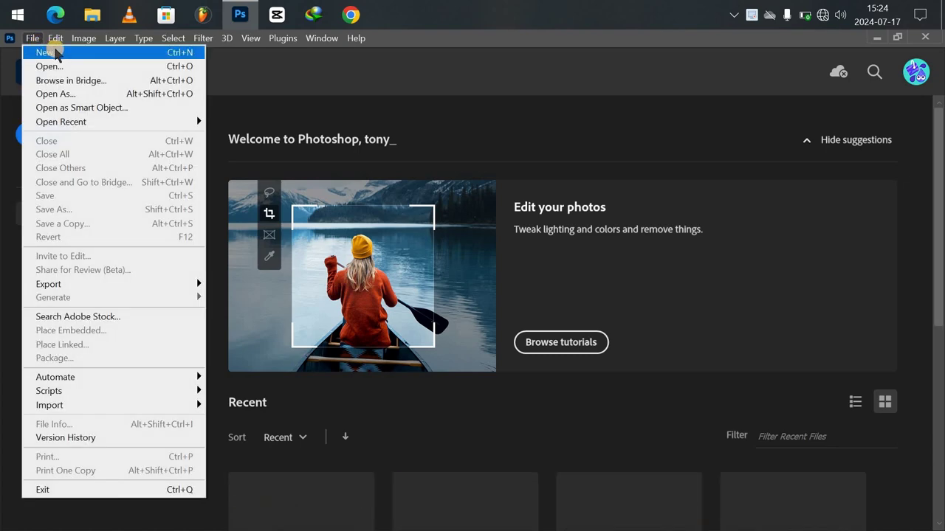
pyautogui.click(56, 52)
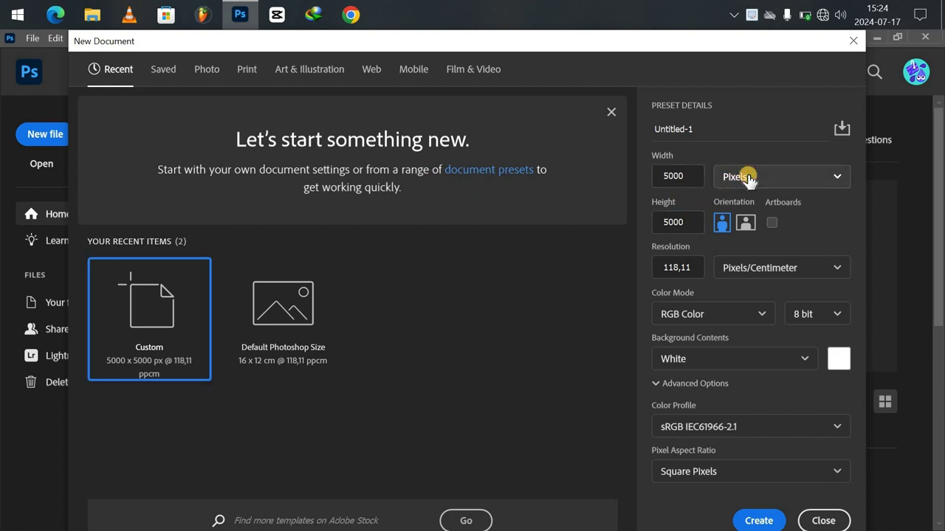
pyautogui.click(748, 178)
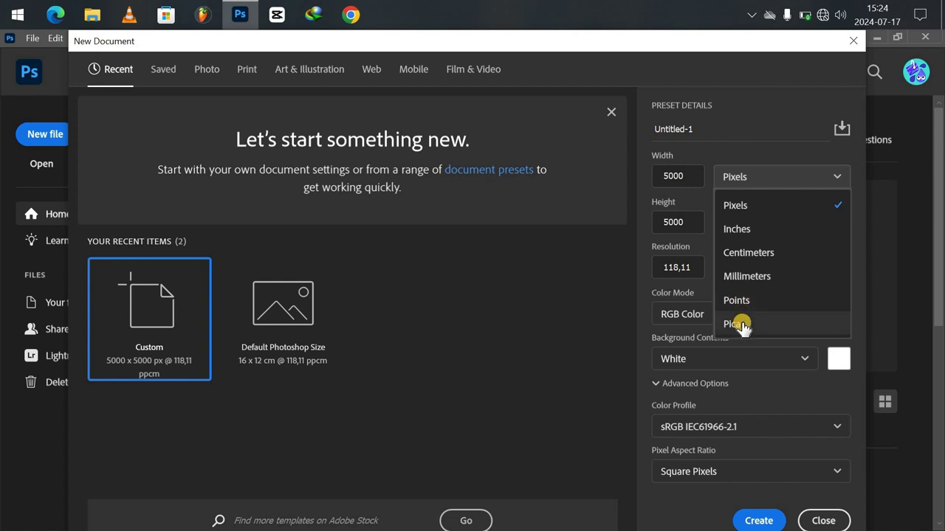
pyautogui.click(701, 148)
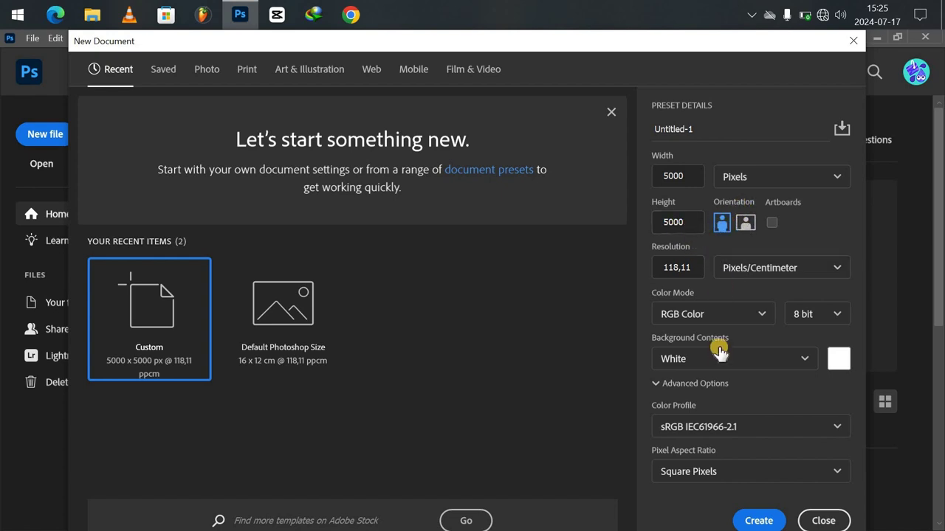
pyautogui.click(755, 522)
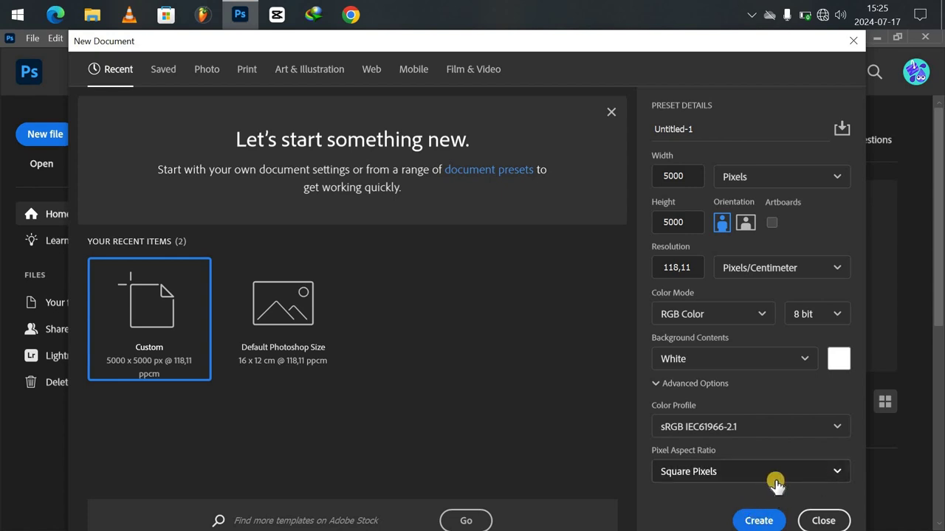
pyautogui.click(766, 521)
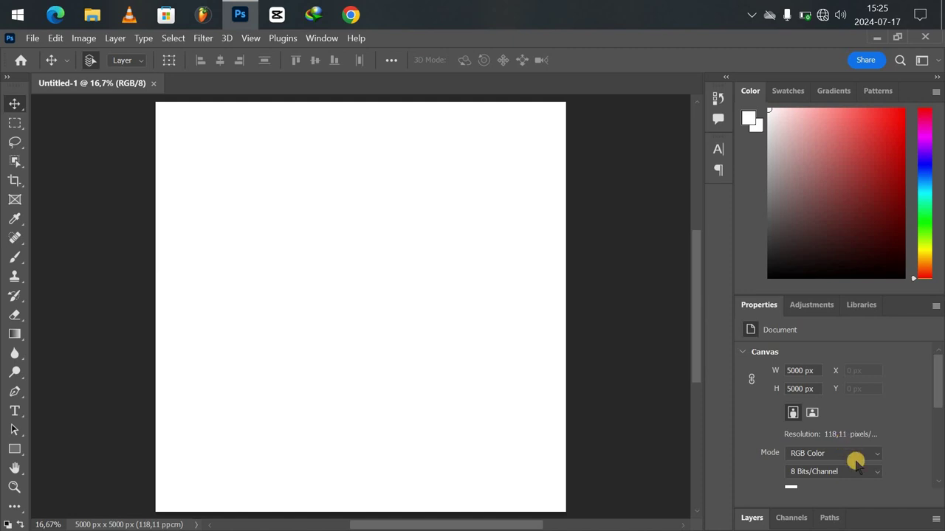
# - Unlock the Background layer into Layer 0 and check its visibility
pyautogui.click(743, 518)
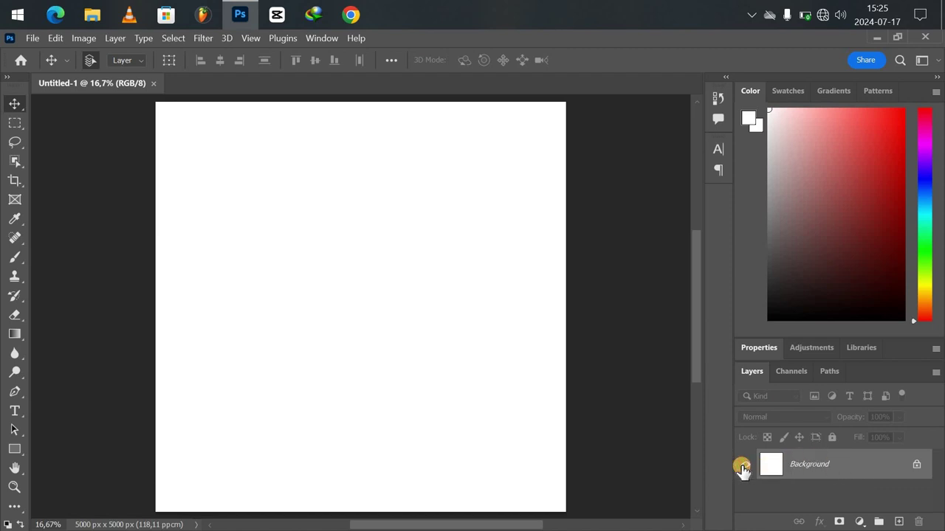
pyautogui.click(917, 465)
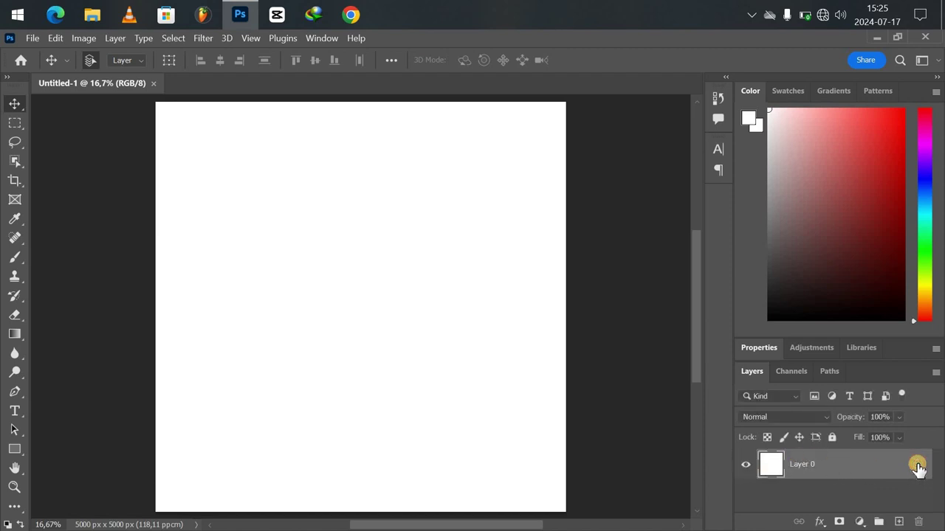
pyautogui.click(745, 465)
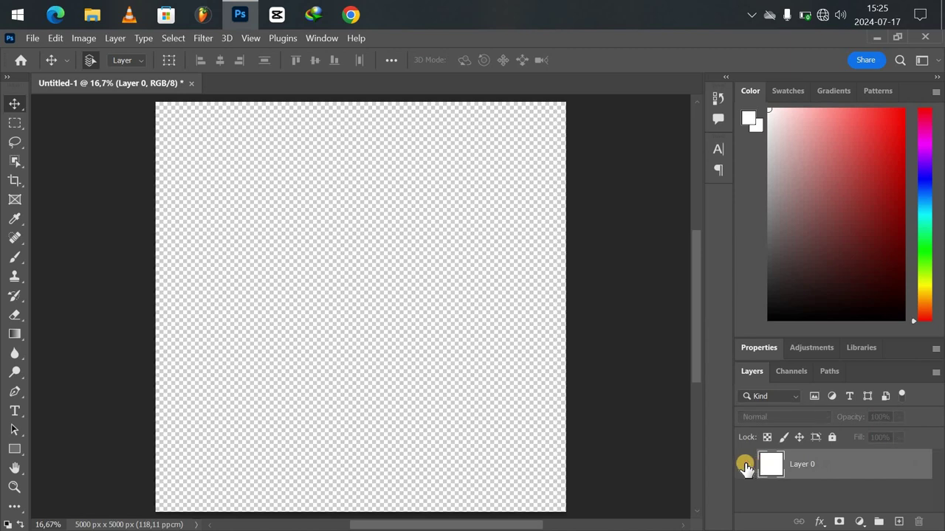
pyautogui.click(745, 465)
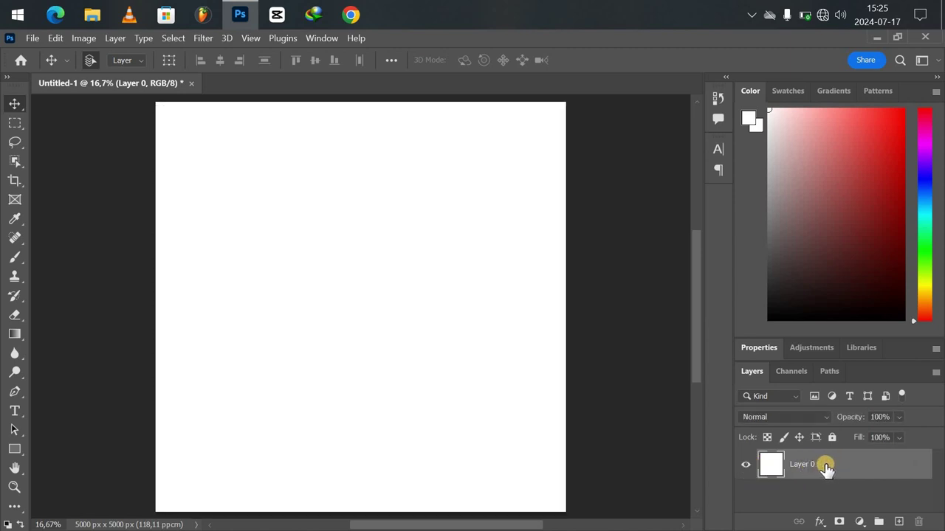
# - Show the Gradients panel with the Blues preset folder expanded
pyautogui.click(785, 92)
pyautogui.click(834, 91)
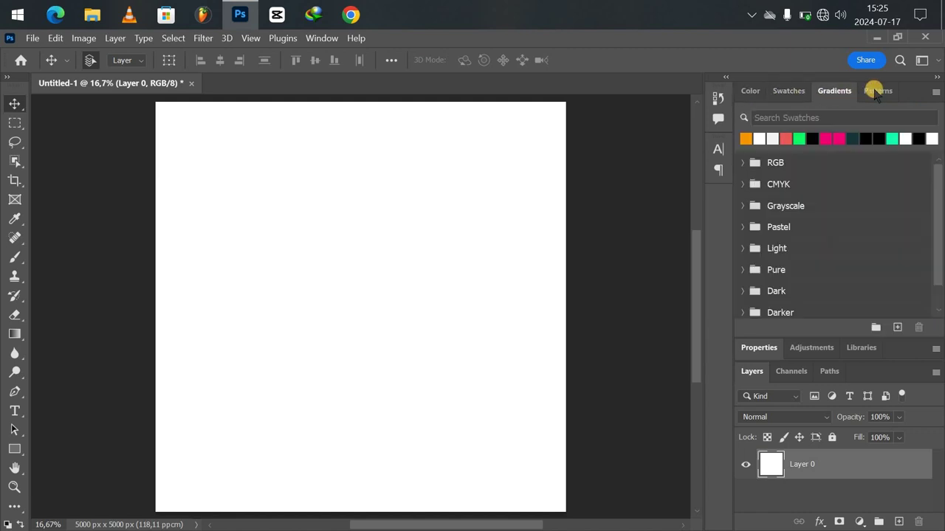
pyautogui.click(877, 90)
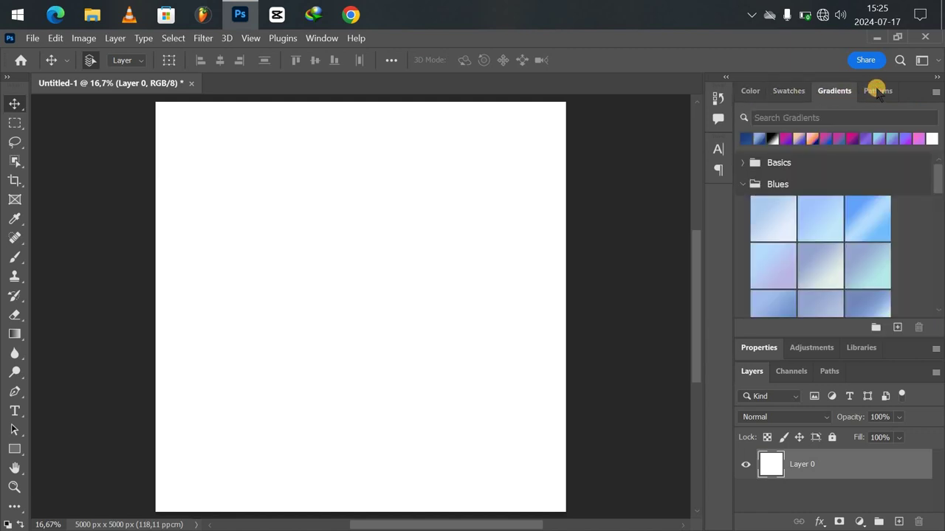
pyautogui.click(829, 88)
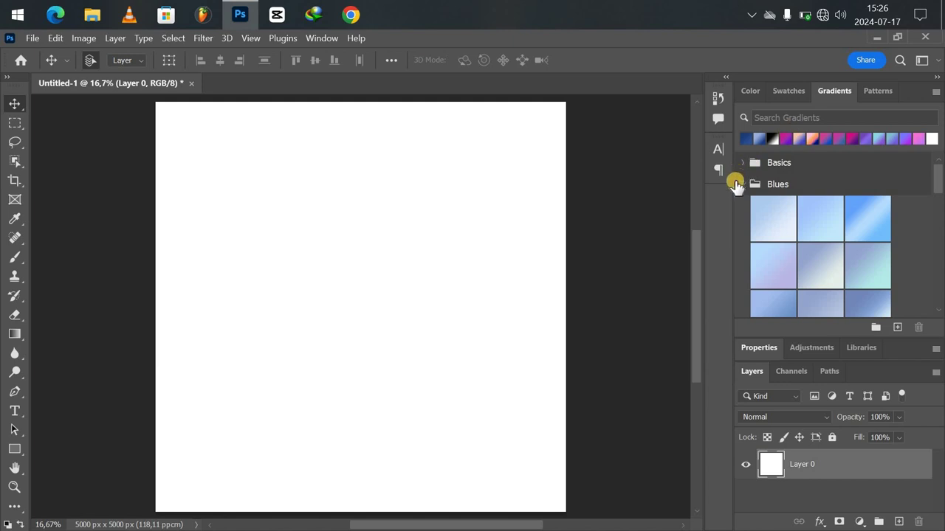
pyautogui.click(742, 185)
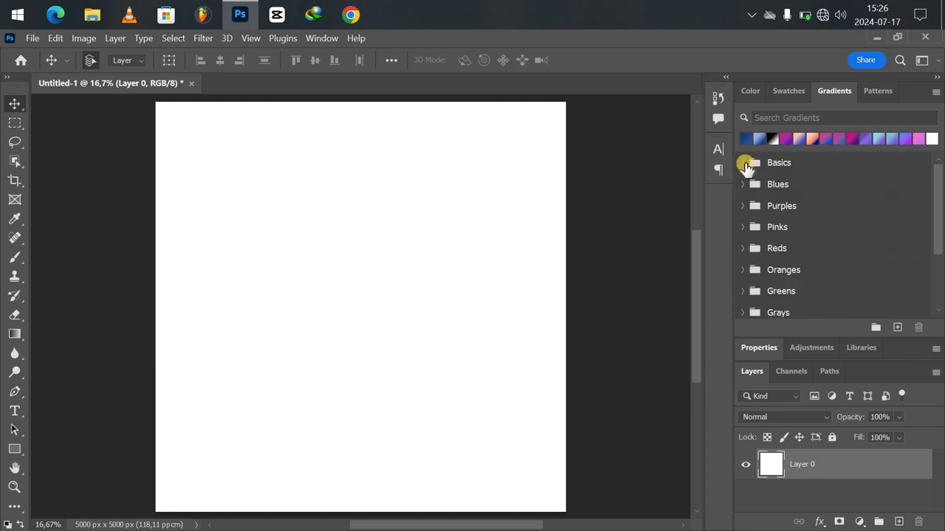
pyautogui.click(743, 163)
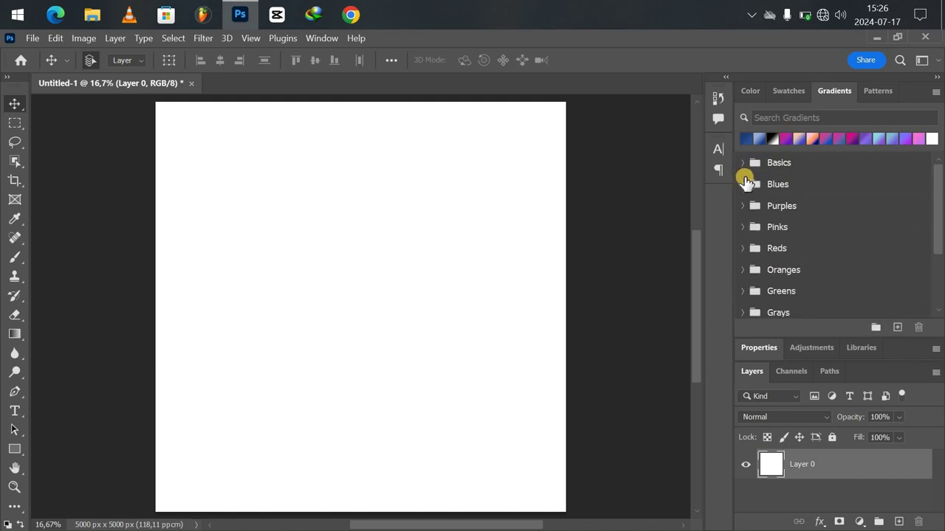
pyautogui.click(742, 184)
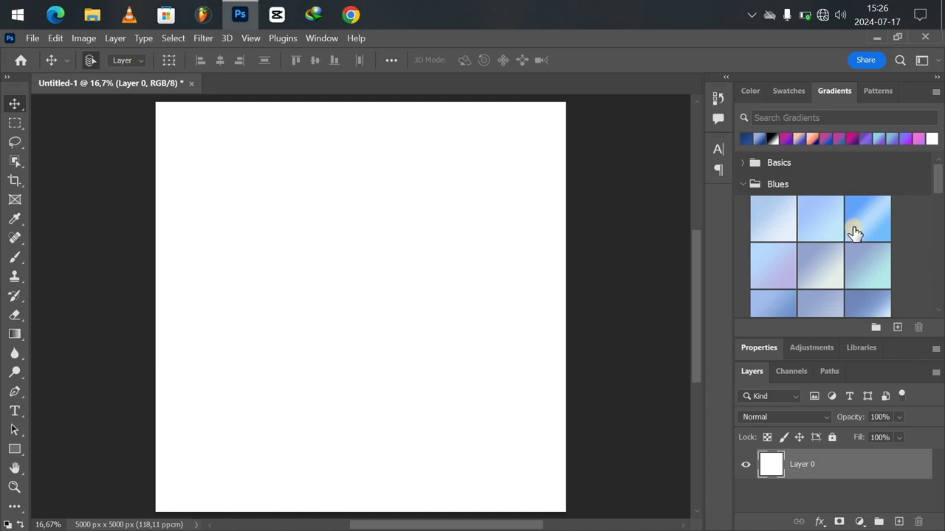
# - Fill the background with a Blues gradient, previewing several blue presets
pyautogui.click(853, 230)
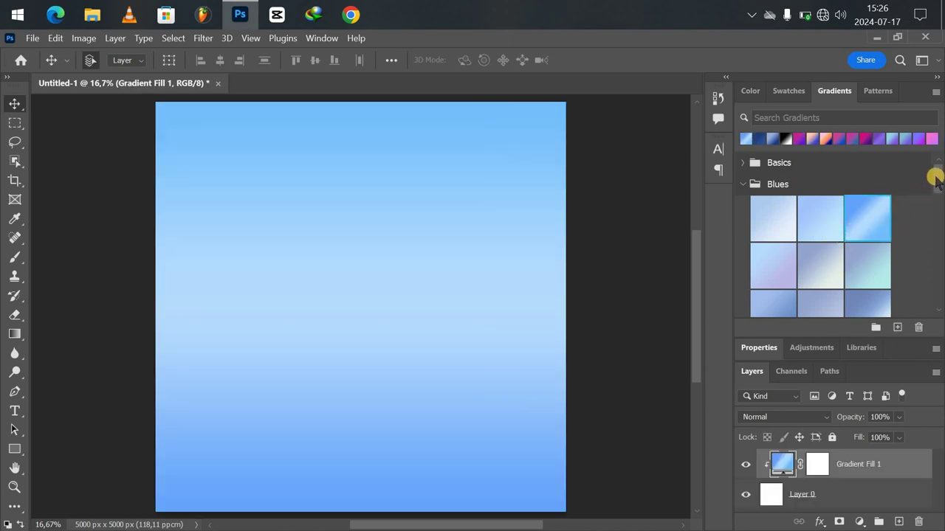
pyautogui.moveTo(939, 194); pyautogui.dragTo(939, 206)
pyautogui.click(869, 186)
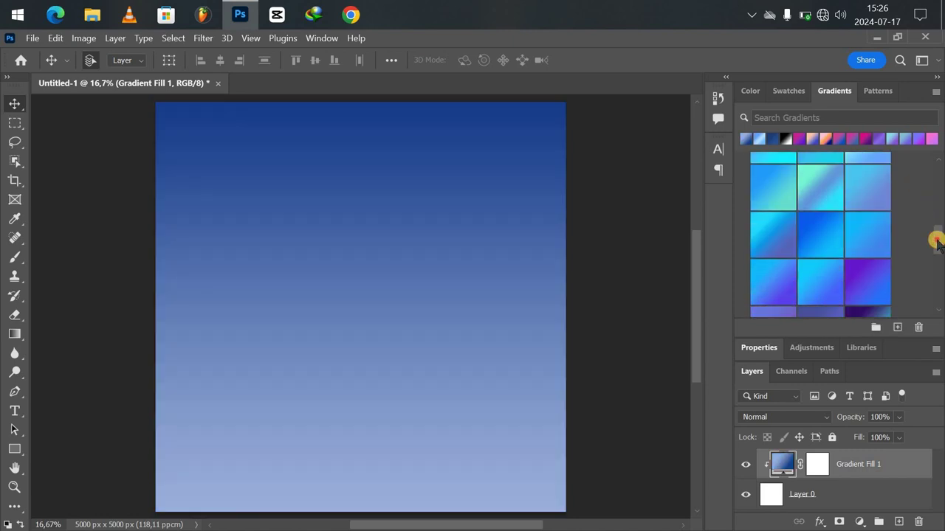
pyautogui.moveTo(938, 218); pyautogui.dragTo(936, 254)
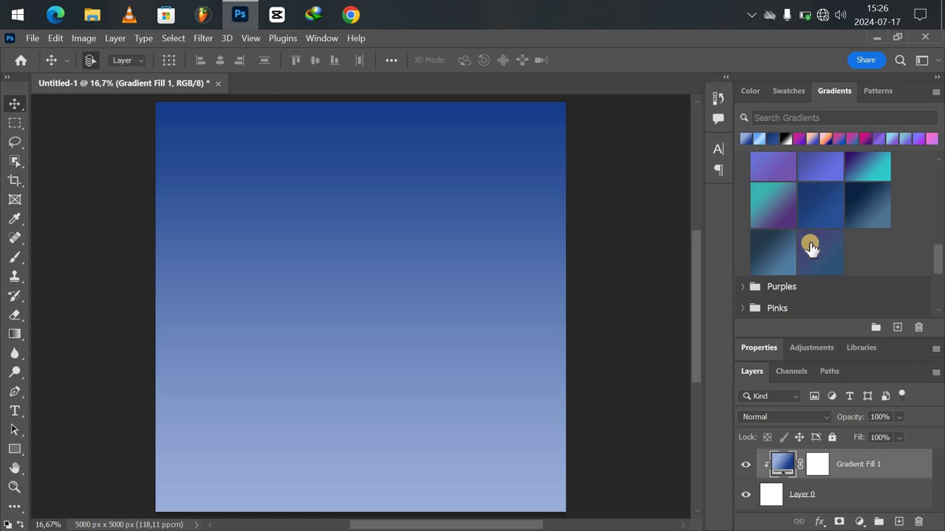
pyautogui.click(809, 243)
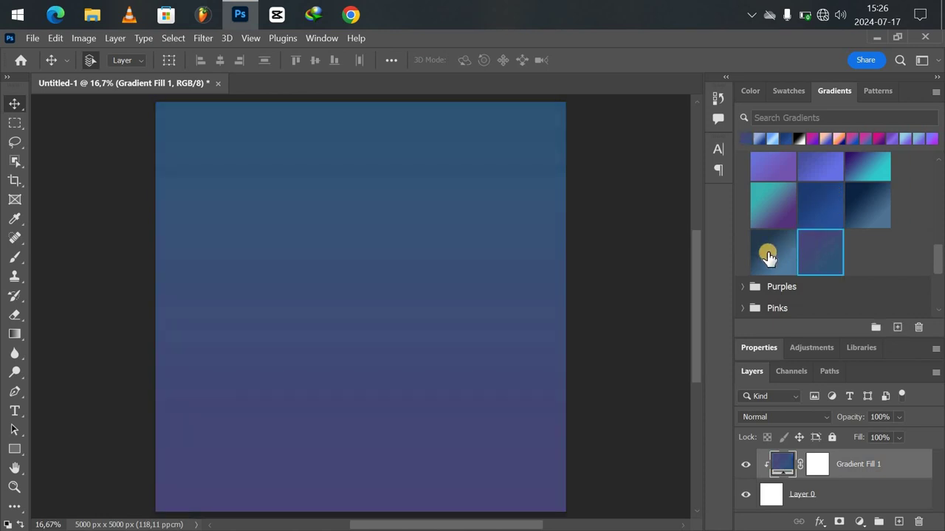
pyautogui.click(767, 252)
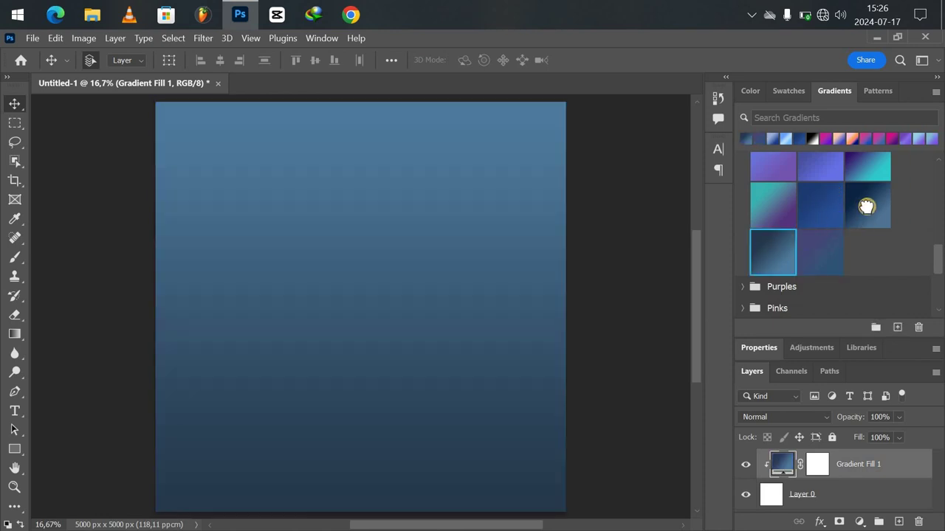
pyautogui.click(867, 207)
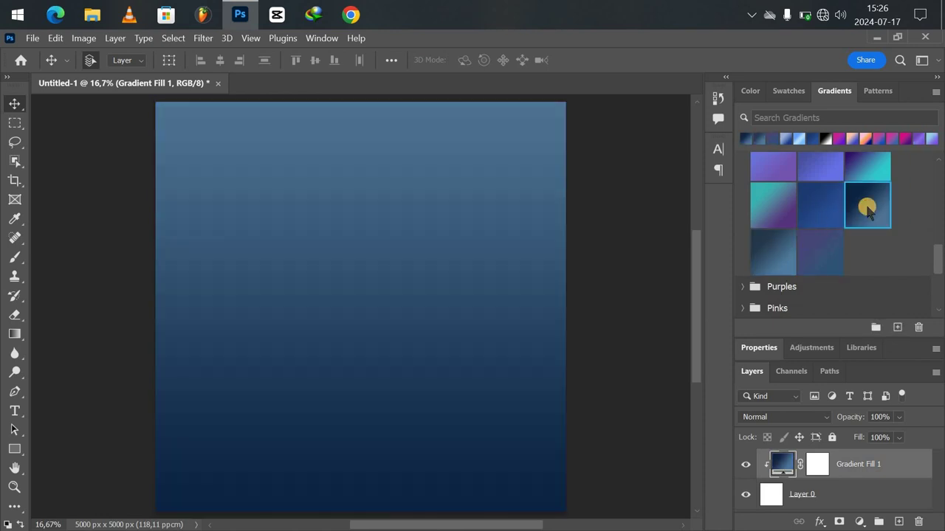
# - Compare more blue gradients and settle on the light steel-blue to dark navy one
pyautogui.click(820, 201)
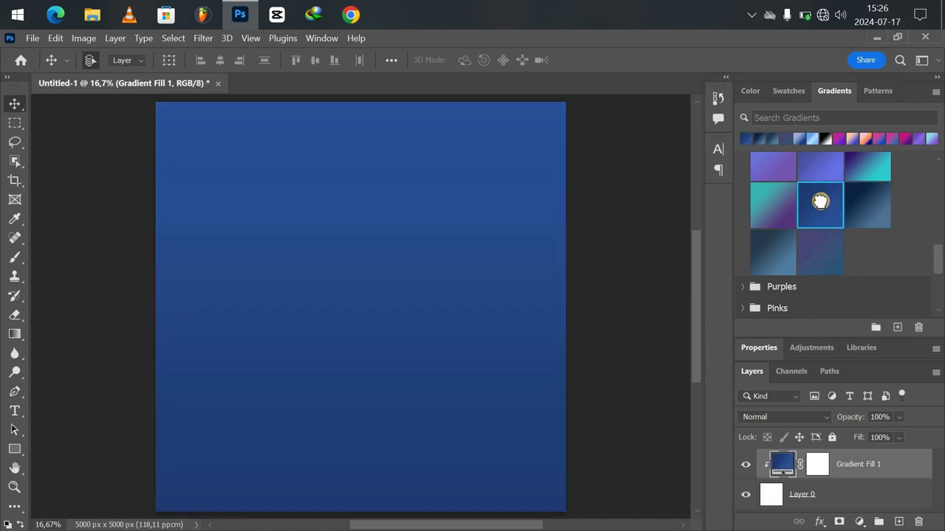
pyautogui.click(773, 203)
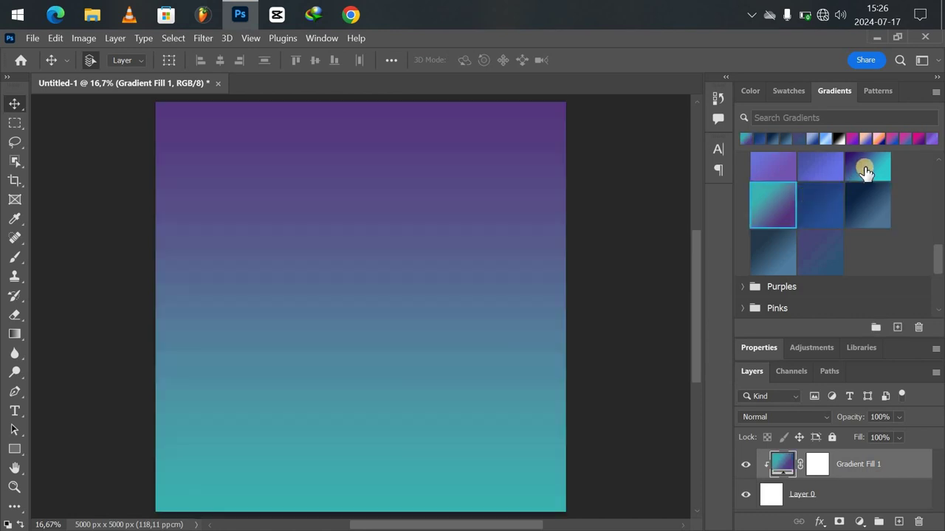
pyautogui.click(864, 167)
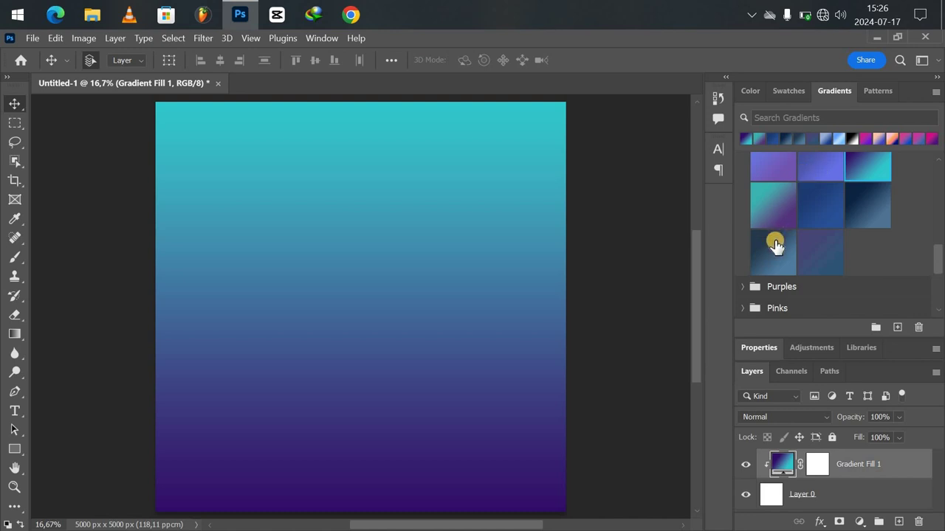
pyautogui.click(774, 241)
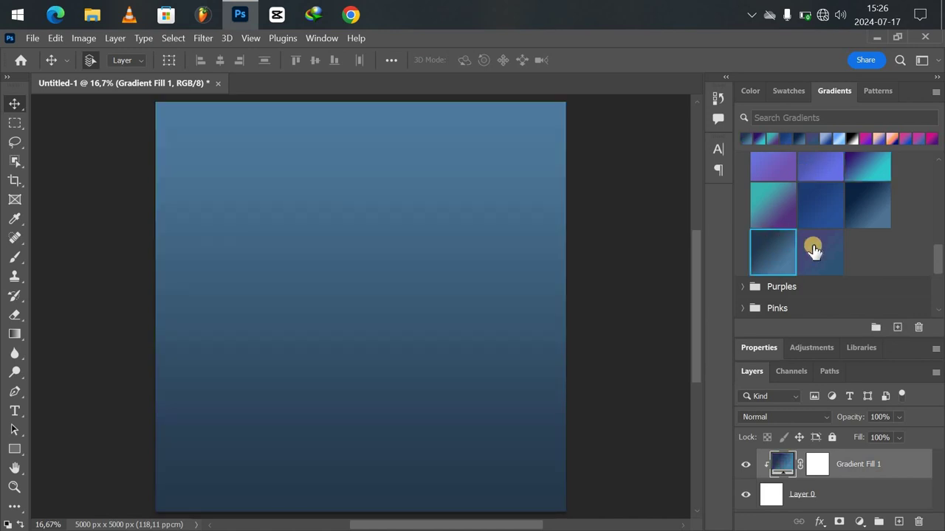
pyautogui.click(812, 246)
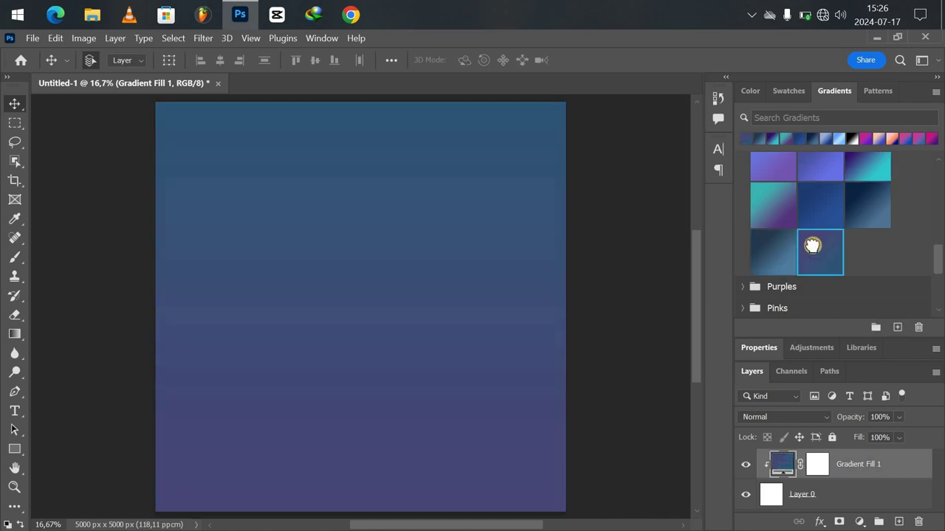
pyautogui.click(810, 201)
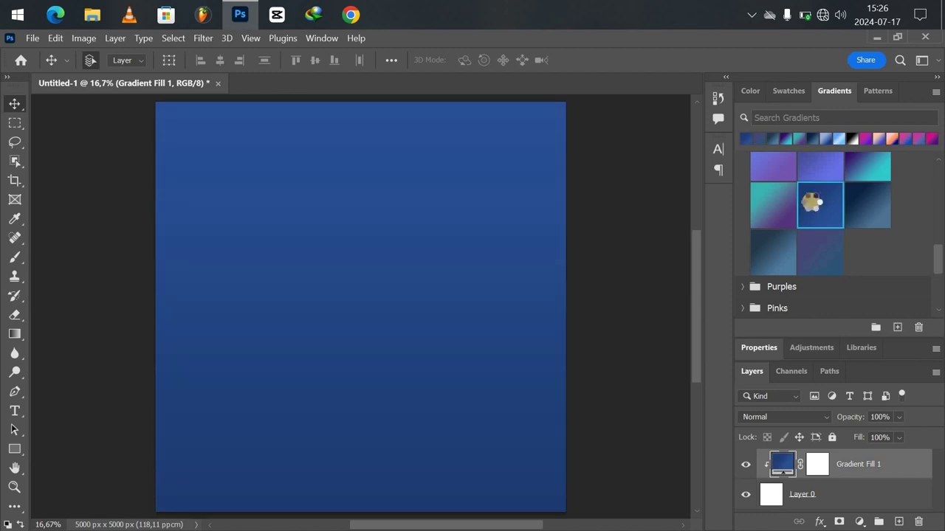
pyautogui.click(873, 203)
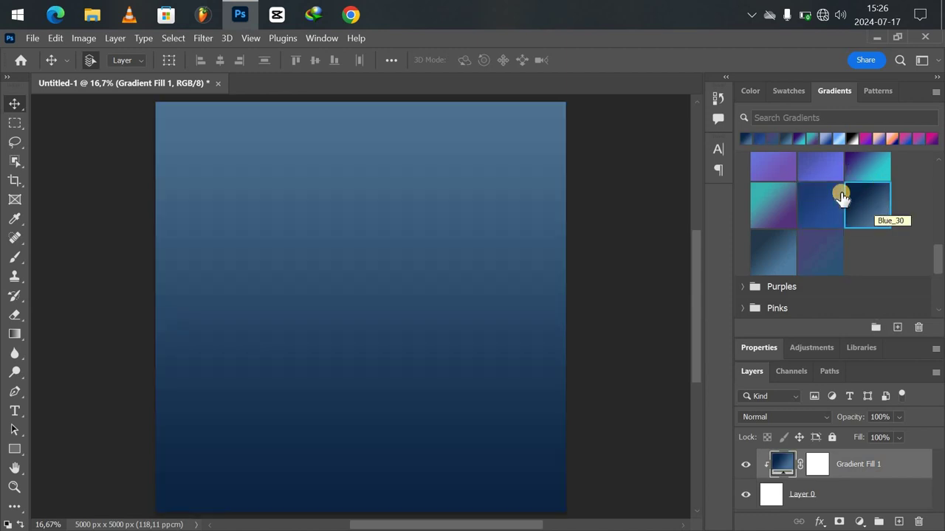
# - Merge the gradient fill down into Layer 0 and open File Explorer
pyautogui.rightClick(899, 471)
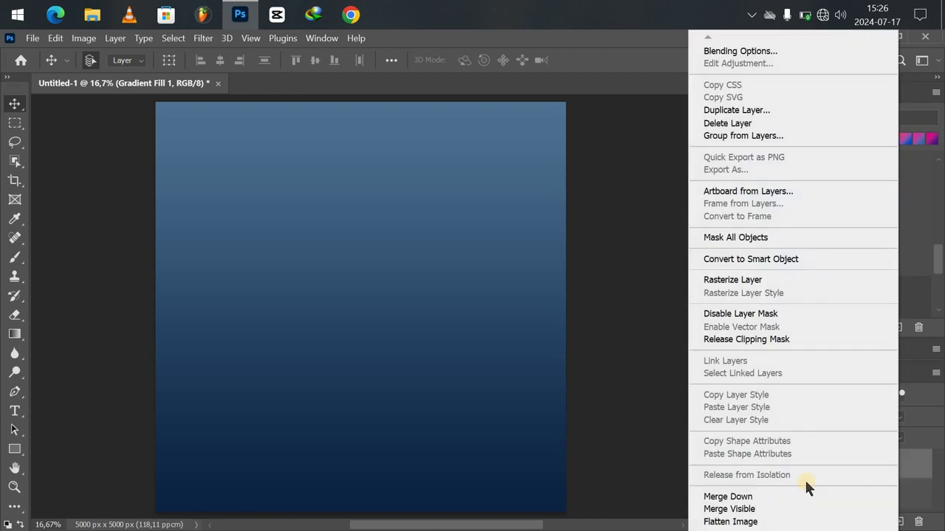
pyautogui.click(788, 497)
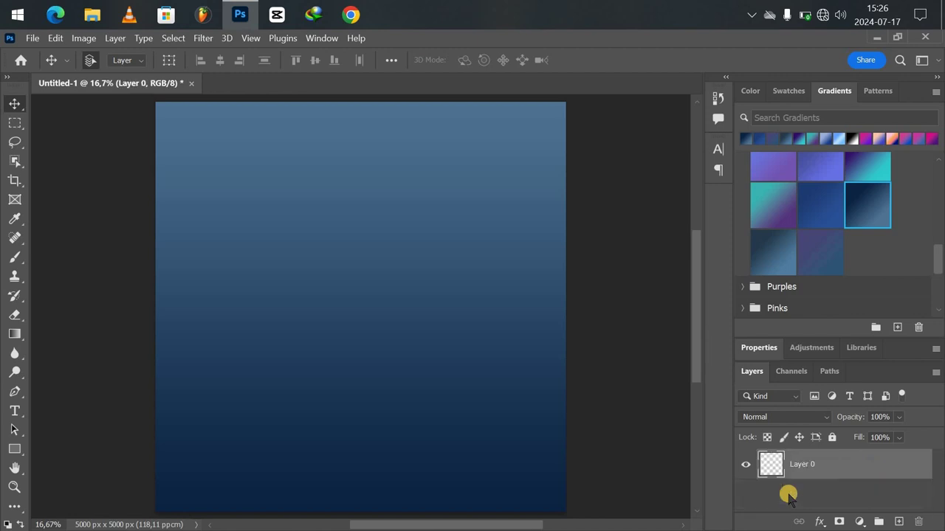
pyautogui.click(746, 465)
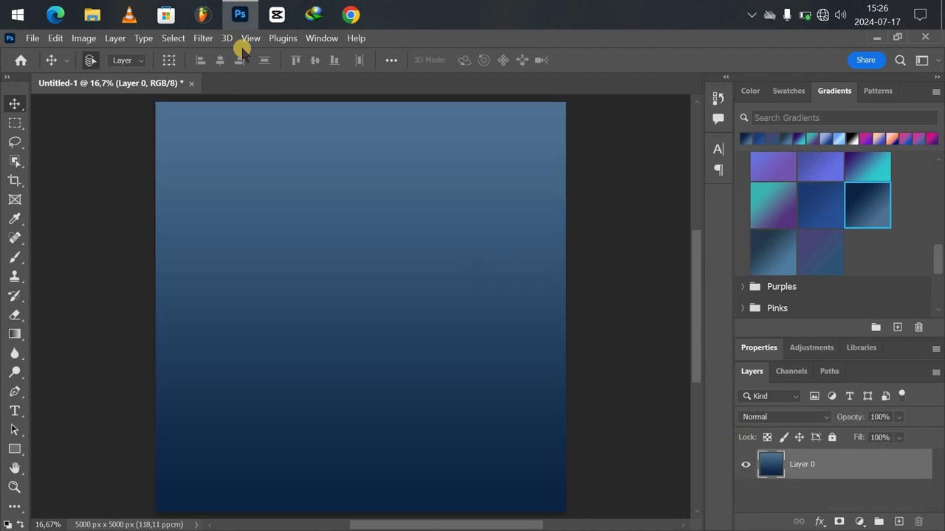
pyautogui.click(92, 15)
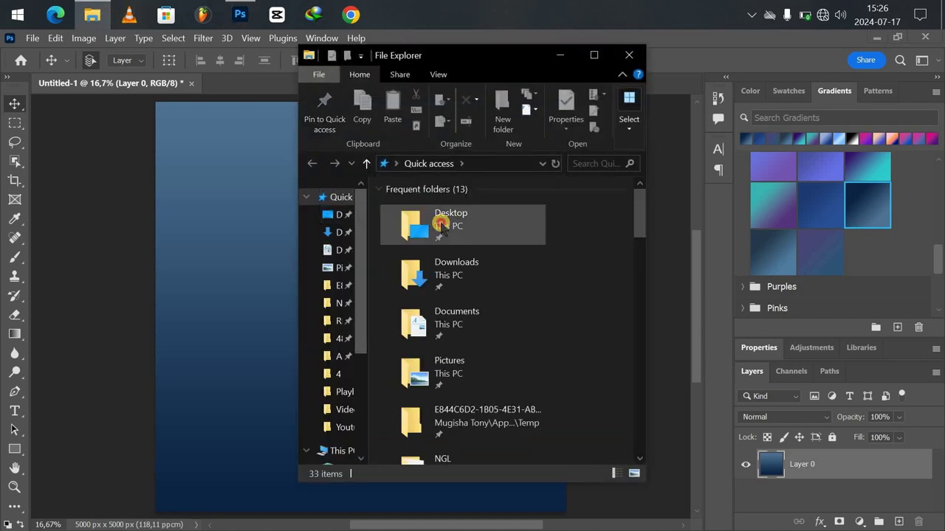
# - Place the plate image from Desktop > Youtube onto the poster and commit it
pyautogui.click(442, 231)
pyautogui.doubleClick(441, 231)
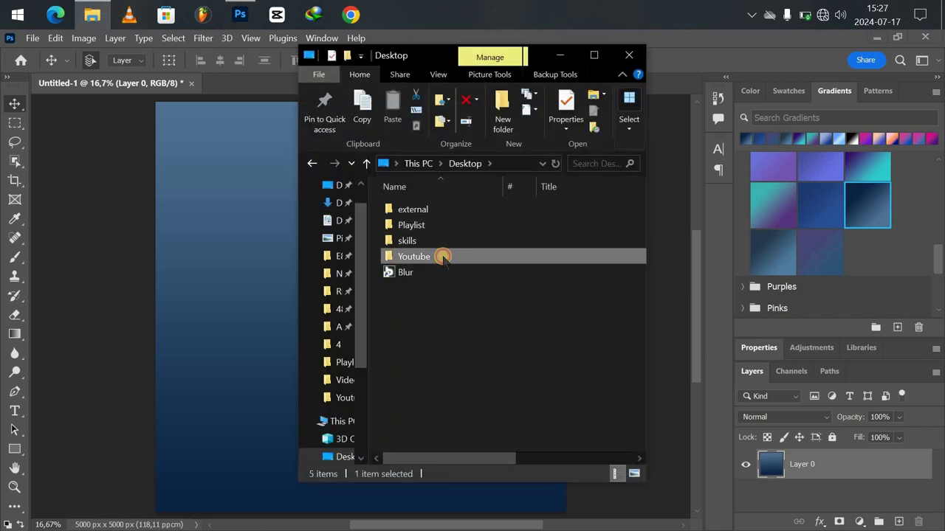
pyautogui.doubleClick(443, 256)
pyautogui.click(425, 310)
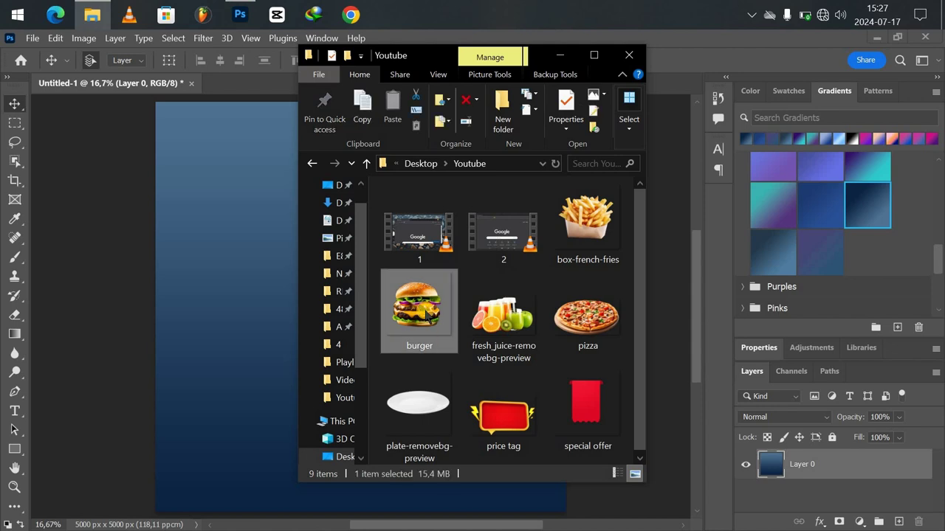
pyautogui.click(425, 402)
pyautogui.moveTo(426, 403); pyautogui.dragTo(271, 351)
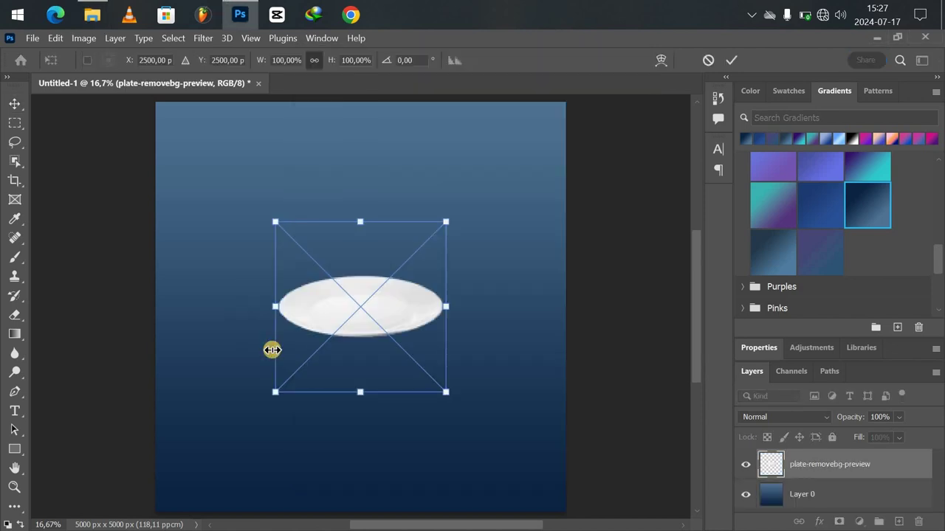
pyautogui.click(92, 14)
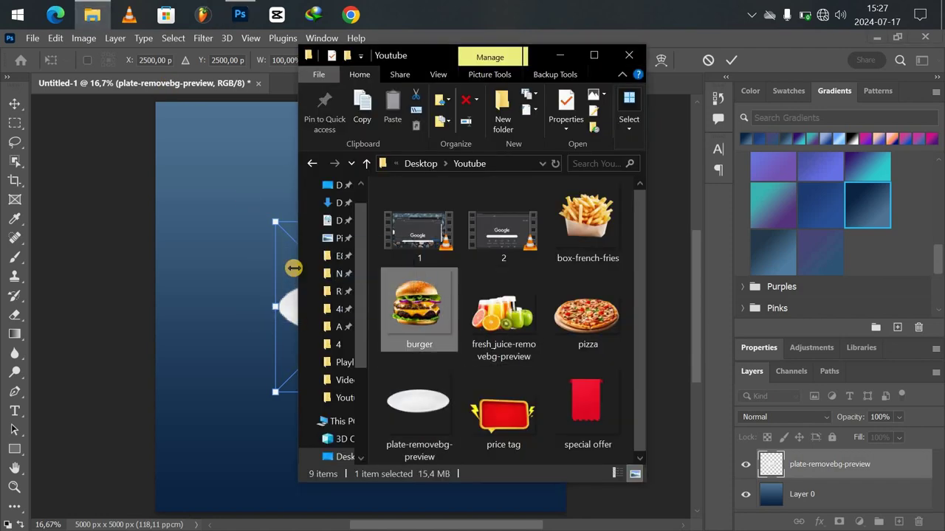
pyautogui.click(432, 59)
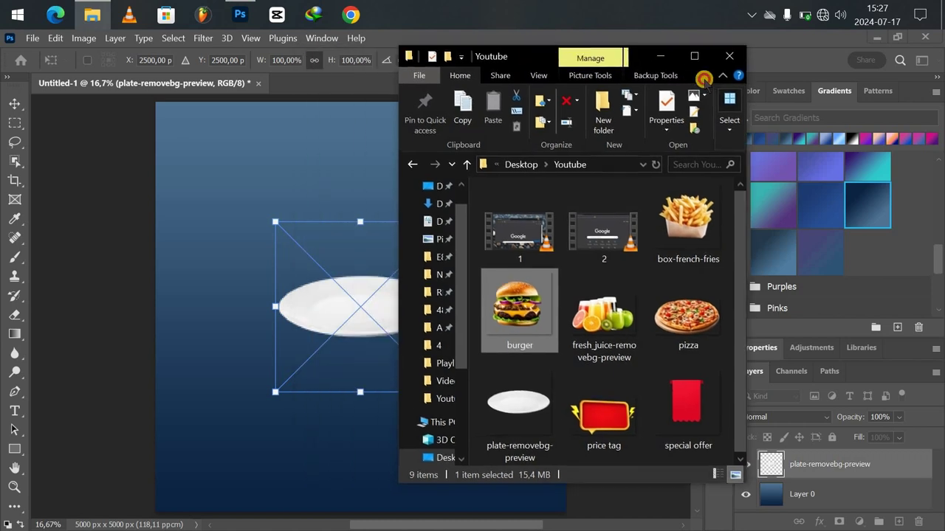
pyautogui.moveTo(433, 57); pyautogui.dragTo(714, 80)
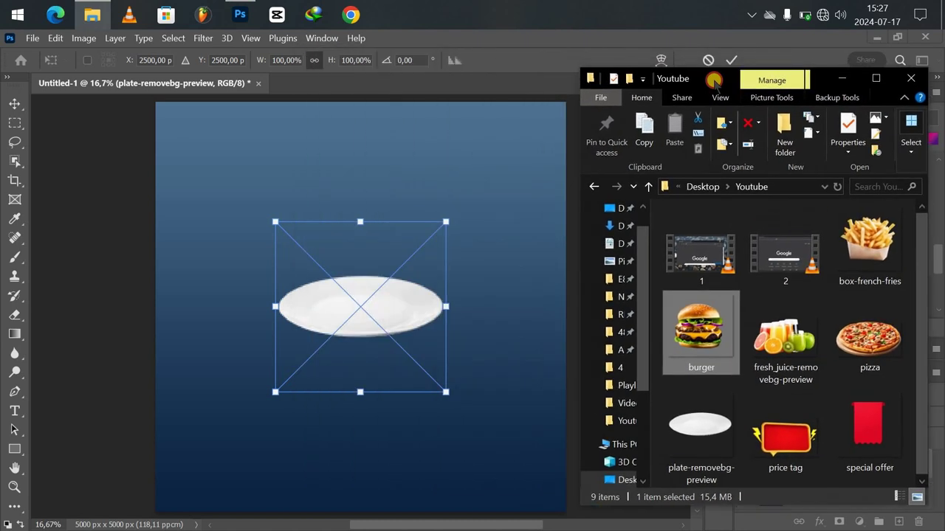
pyautogui.click(484, 84)
pyautogui.click(734, 59)
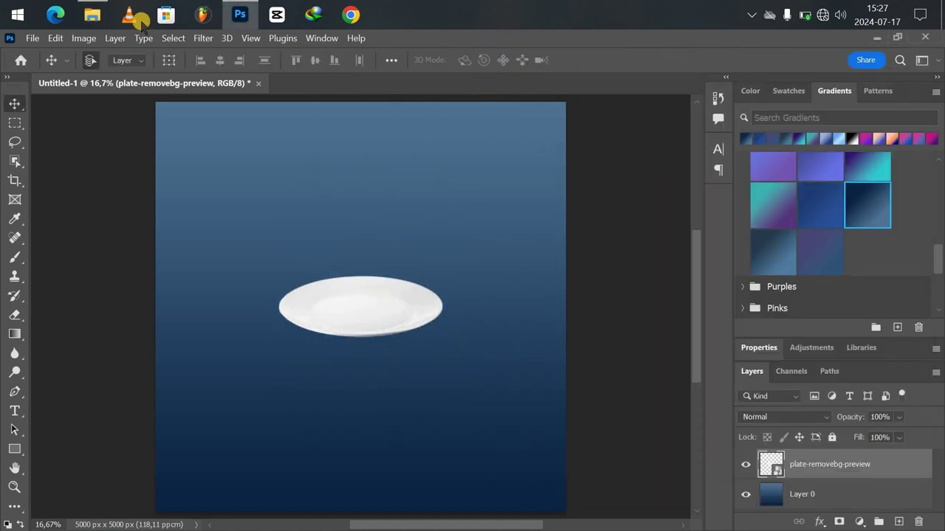
# - Place the burger image on the poster, scaled to about 18% over the plate
pyautogui.click(107, 11)
pyautogui.moveTo(686, 328); pyautogui.dragTo(403, 281)
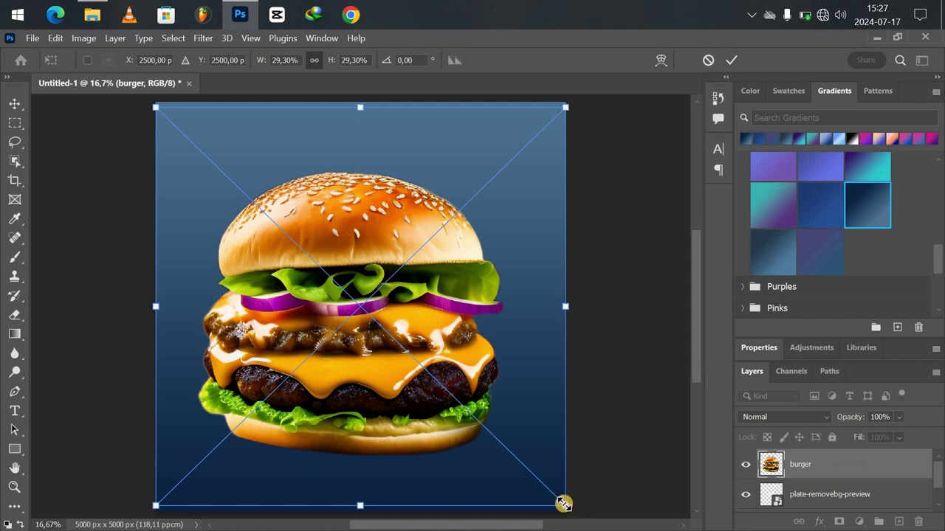
pyautogui.moveTo(563, 504); pyautogui.dragTo(398, 353)
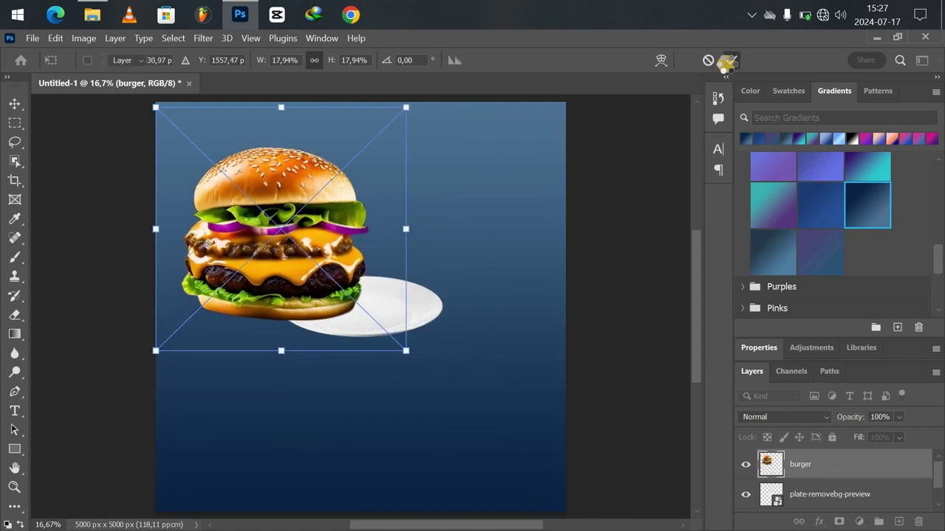
pyautogui.click(728, 62)
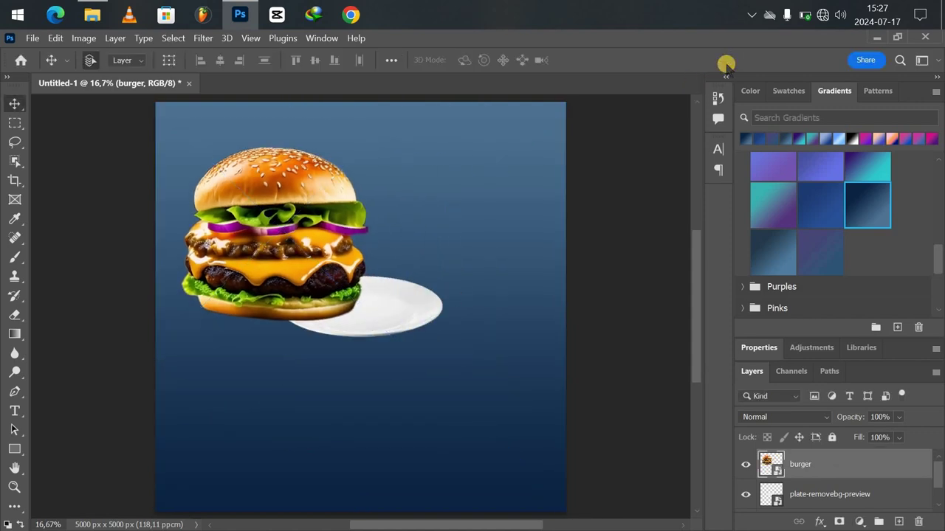
pyautogui.click(91, 14)
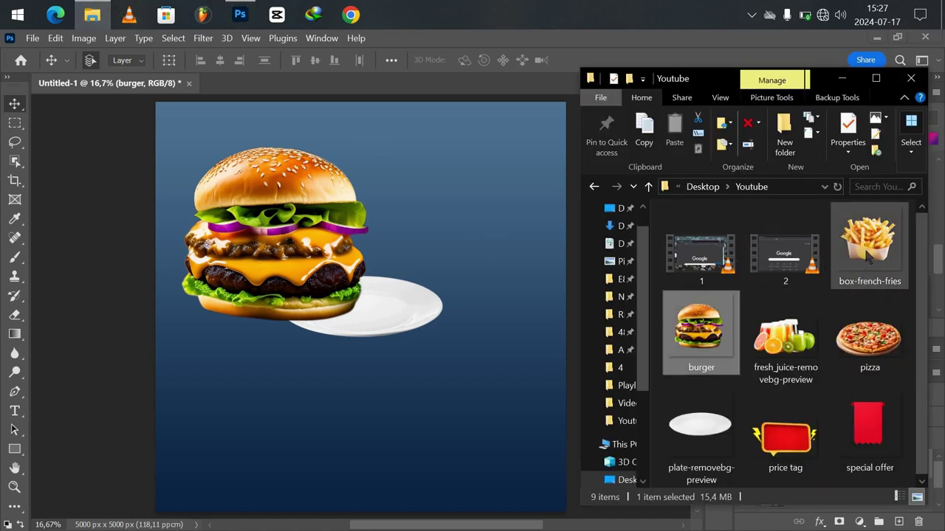
# - Place the box-french-fries image and reposition the fries, burger and plate
pyautogui.click(865, 251)
pyautogui.moveTo(876, 257); pyautogui.dragTo(449, 305)
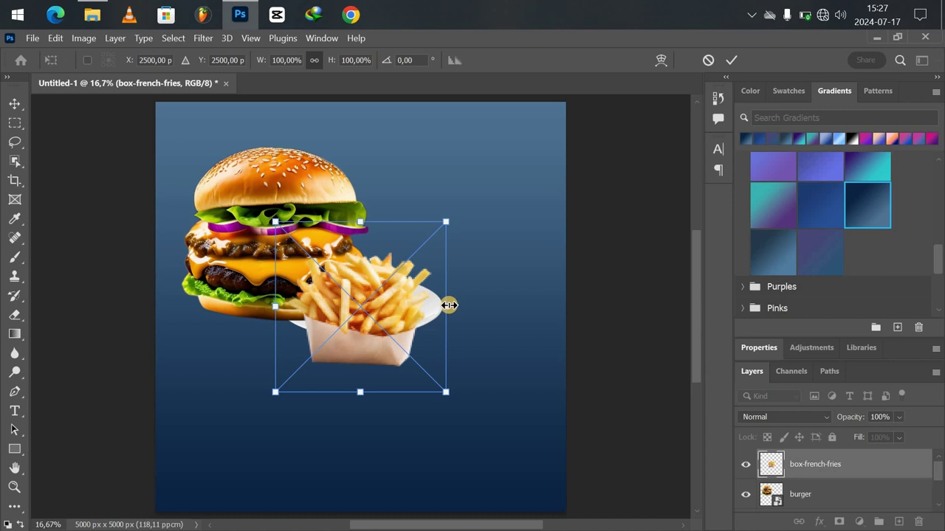
pyautogui.click(731, 59)
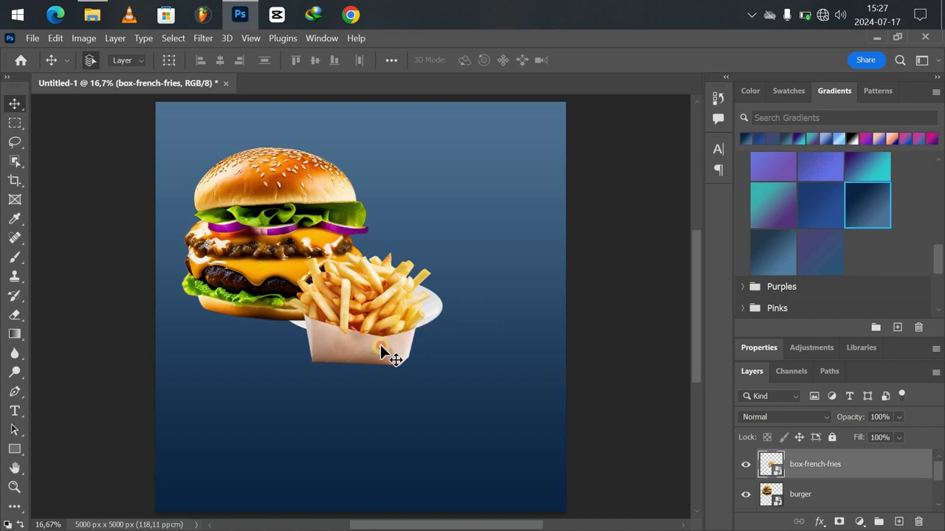
pyautogui.moveTo(381, 345); pyautogui.dragTo(485, 272)
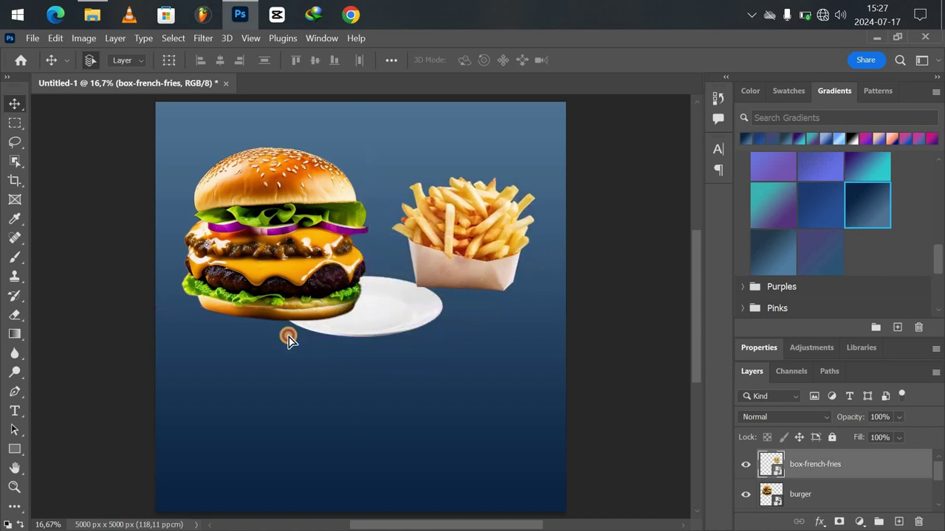
pyautogui.moveTo(288, 338); pyautogui.dragTo(272, 427)
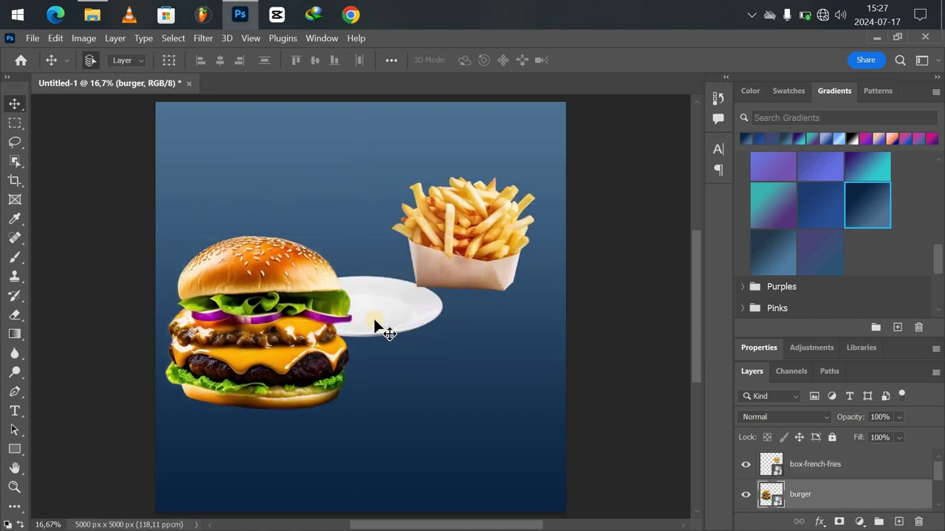
pyautogui.moveTo(389, 322); pyautogui.dragTo(433, 345)
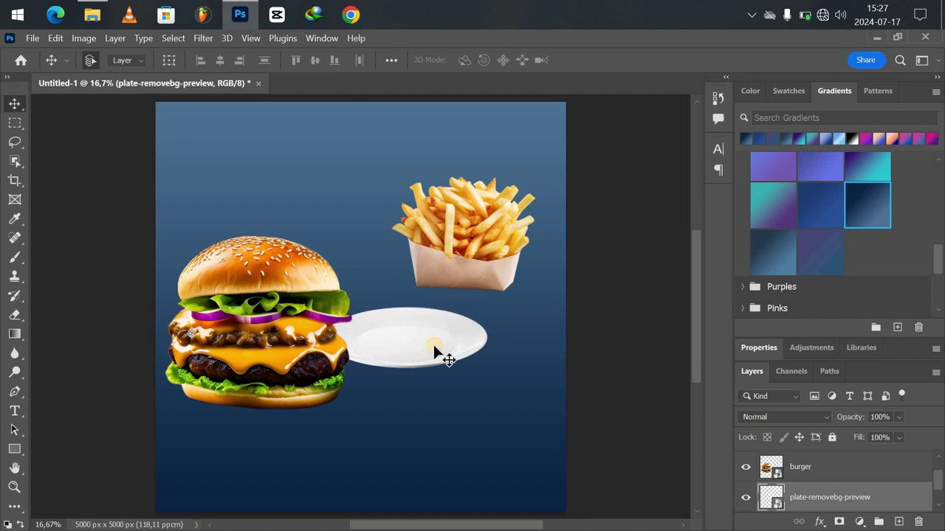
# - Select the fries layer and nudge it up and to the left
pyautogui.click(168, 59)
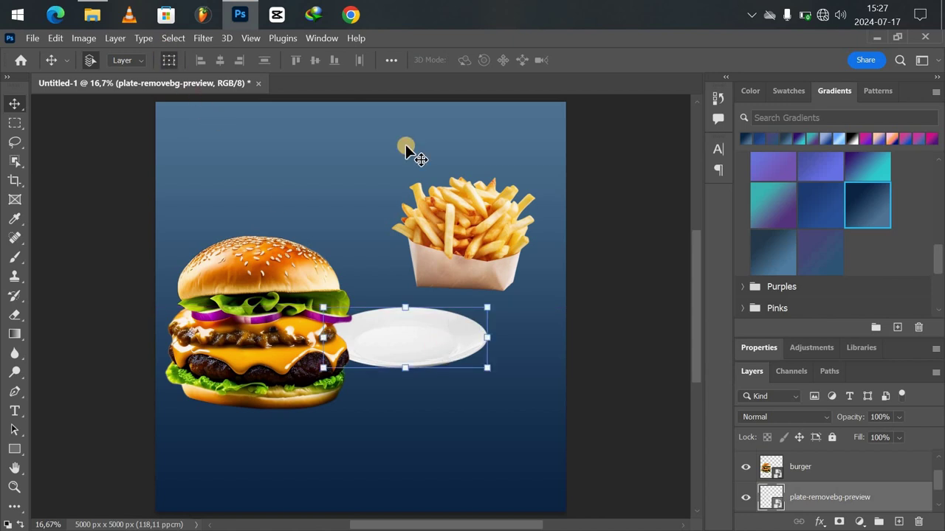
pyautogui.click(492, 231)
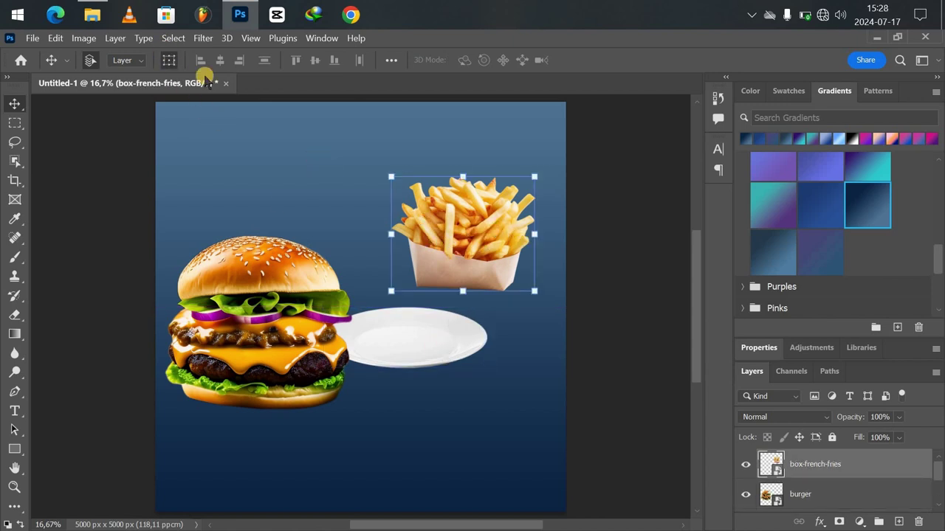
pyautogui.click(168, 60)
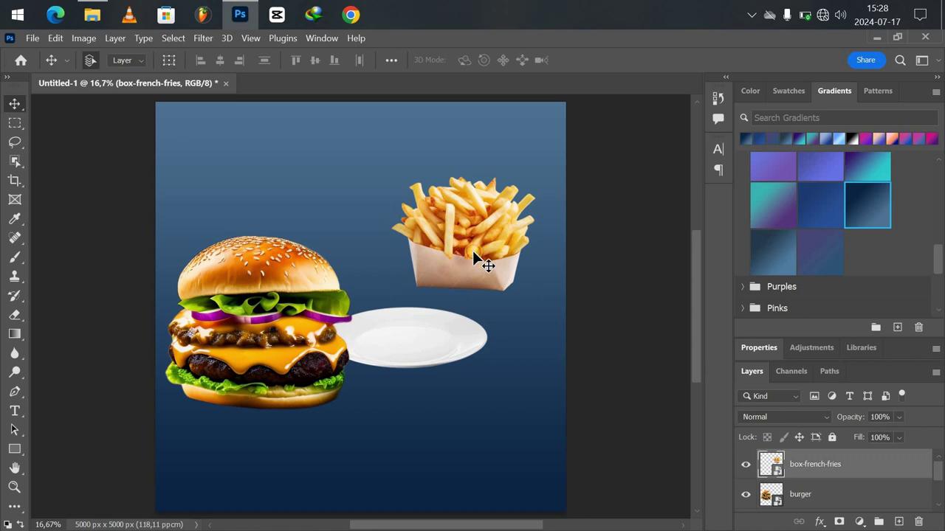
pyautogui.moveTo(457, 271); pyautogui.dragTo(439, 264)
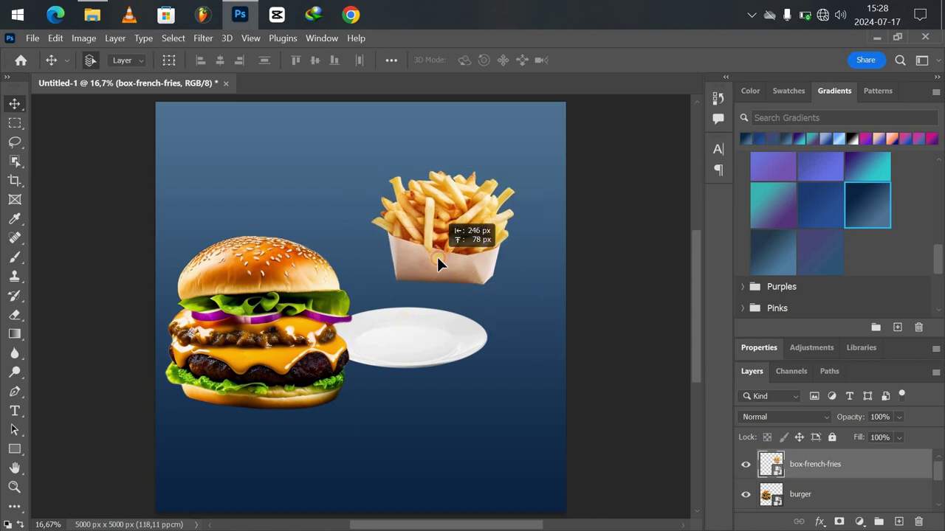
pyautogui.click(168, 59)
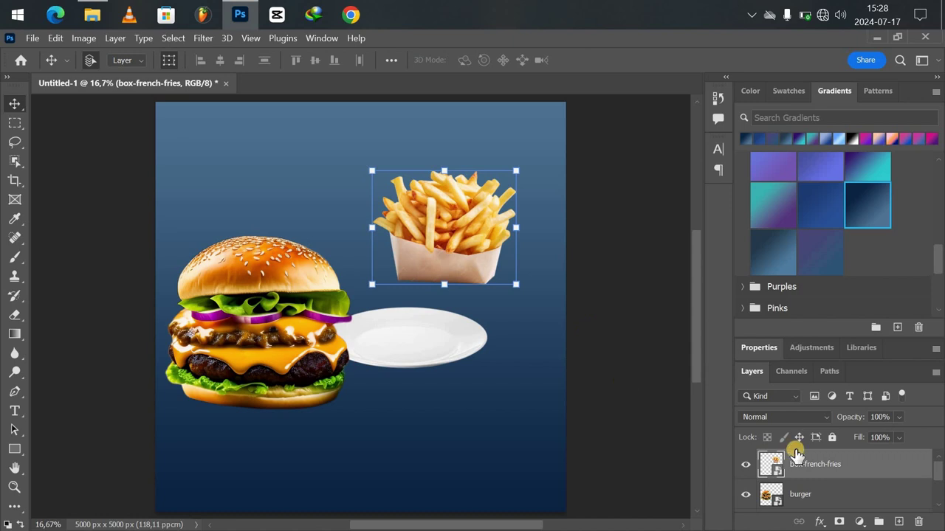
# - Move the fries layer beneath the plate layer, lower it, and hide it
pyautogui.moveTo(915, 467)
pyautogui.mouseDown()
pyautogui.moveTo(902, 503)
pyautogui.moveTo(938, 488)
pyautogui.mouseUp()
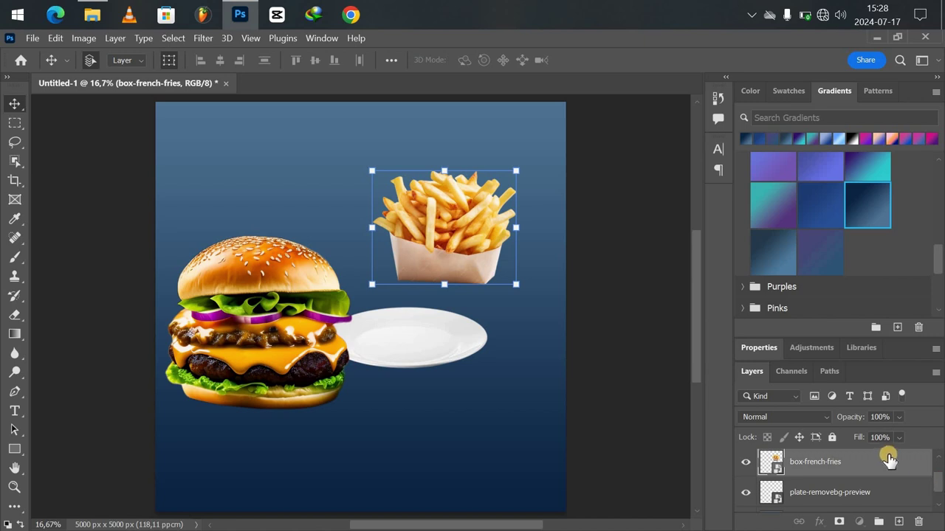
pyautogui.moveTo(851, 479); pyautogui.dragTo(856, 510)
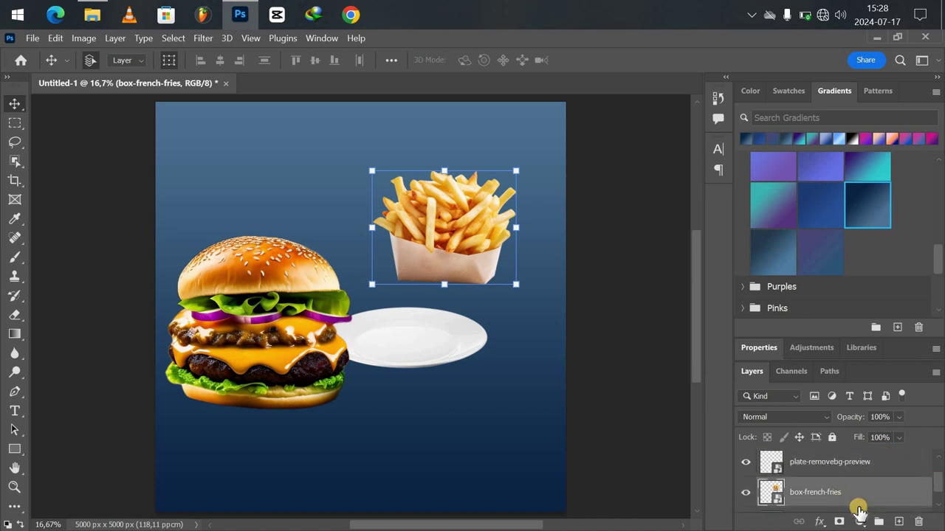
pyautogui.moveTo(458, 243); pyautogui.dragTo(458, 273)
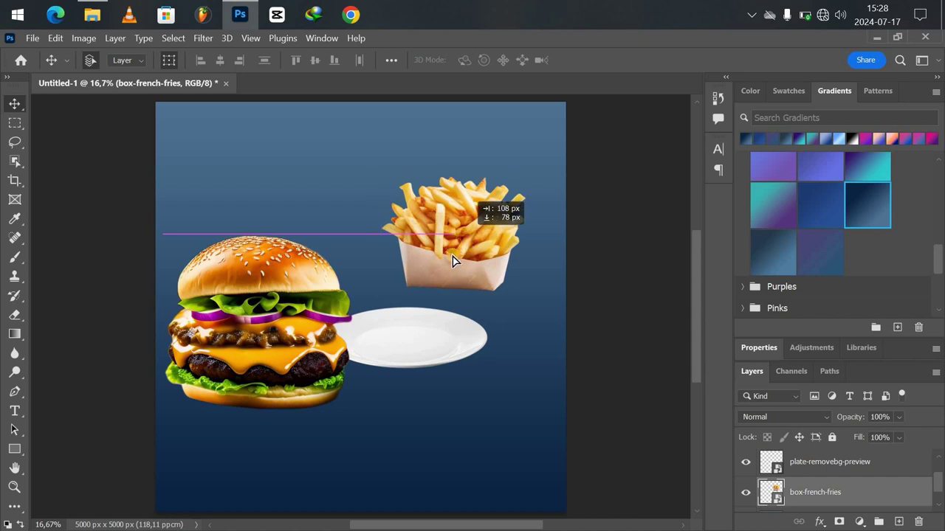
pyautogui.moveTo(458, 273); pyautogui.dragTo(456, 280)
pyautogui.click(746, 491)
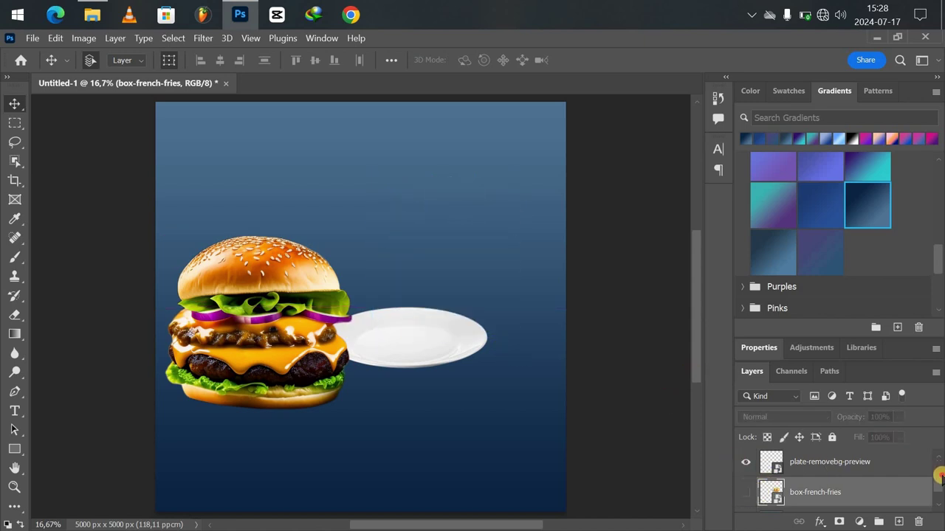
# - Enlarge the plate to about 140% and move it up under the burger
pyautogui.scroll(2, 939, 477)
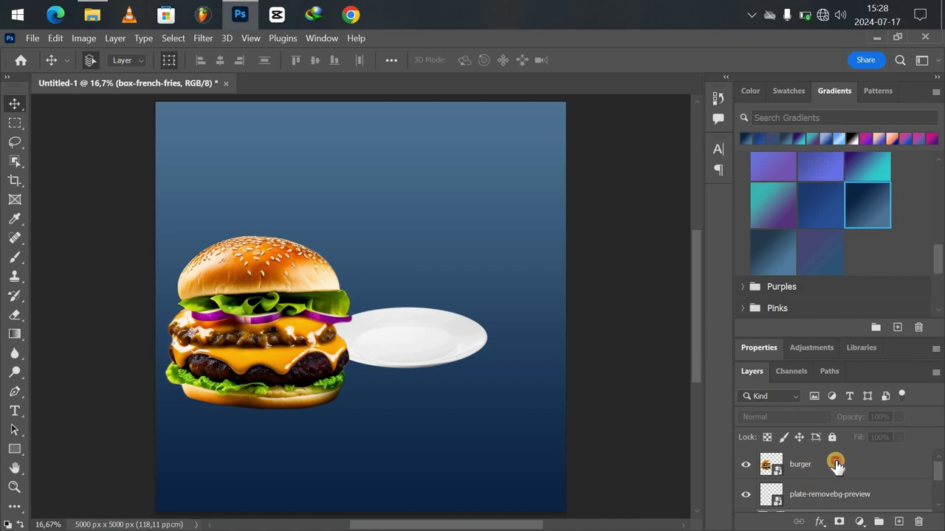
pyautogui.click(834, 464)
pyautogui.click(825, 491)
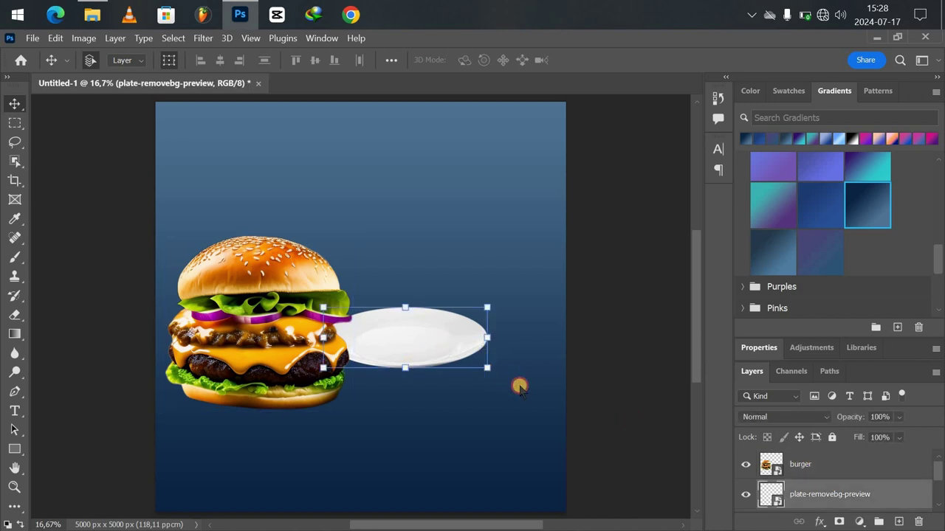
pyautogui.moveTo(406, 351)
pyautogui.mouseDown()
pyautogui.moveTo(431, 381)
pyautogui.moveTo(426, 347)
pyautogui.moveTo(437, 342)
pyautogui.mouseUp()
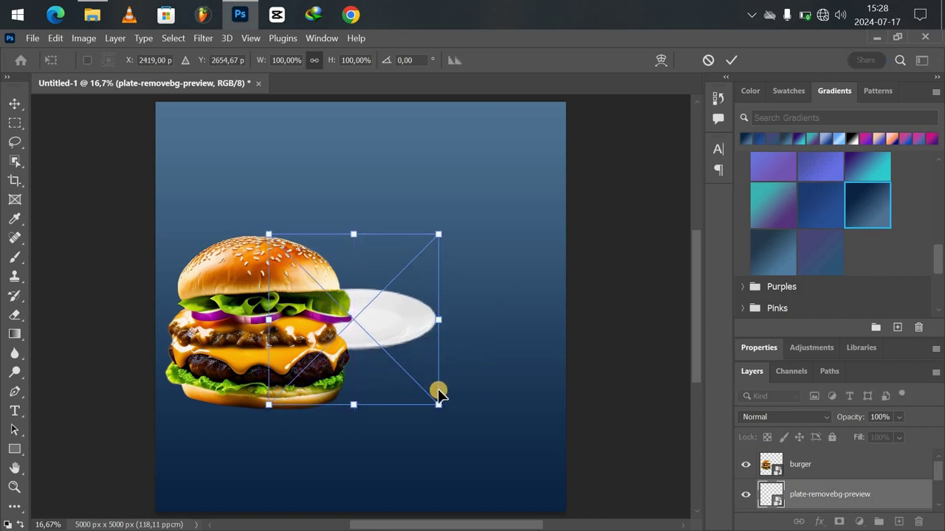
pyautogui.moveTo(463, 412); pyautogui.dragTo(541, 437)
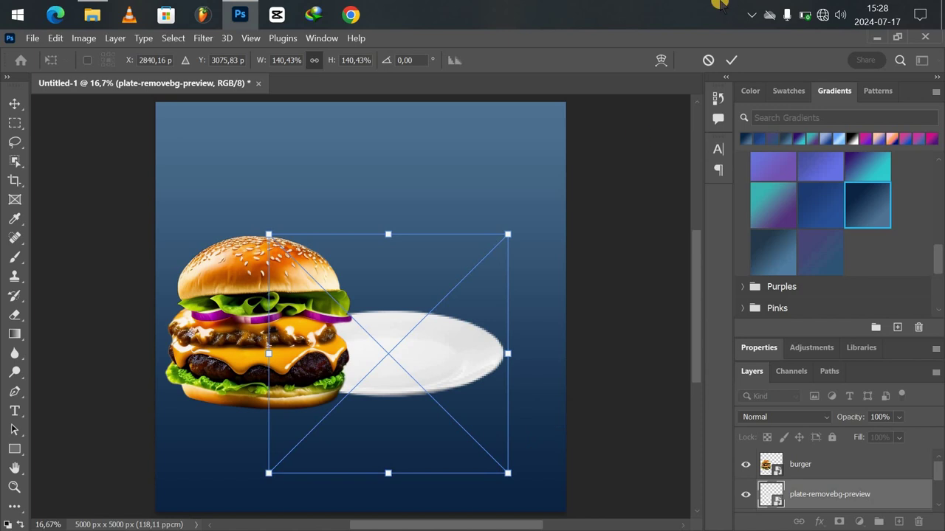
pyautogui.click(730, 60)
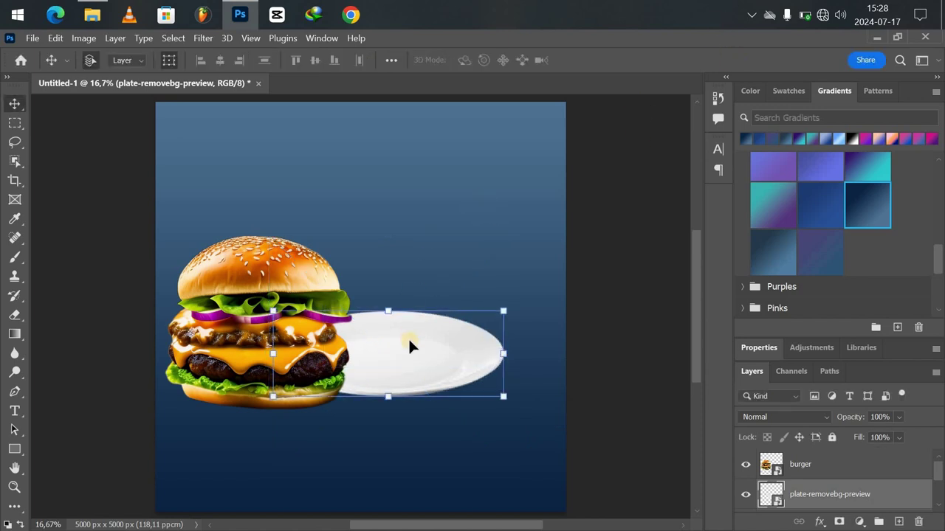
pyautogui.moveTo(397, 331); pyautogui.dragTo(385, 295)
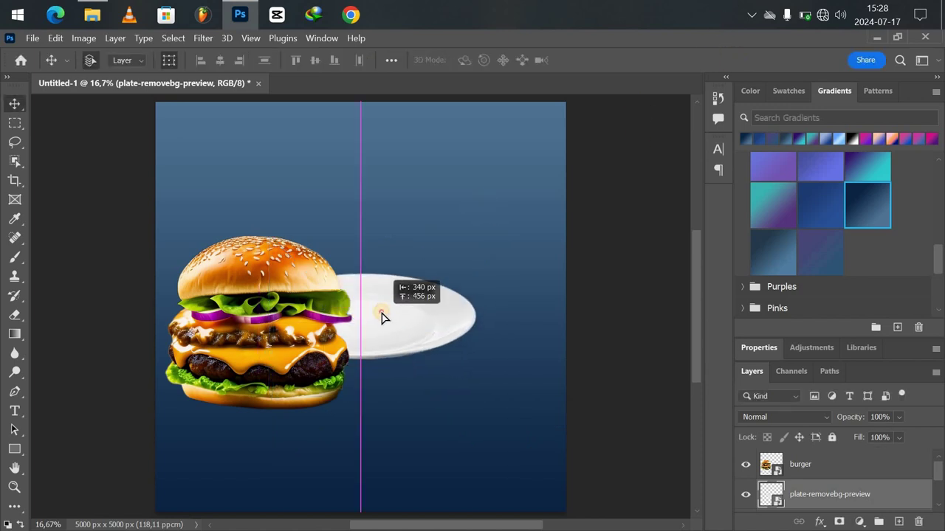
pyautogui.moveTo(384, 293); pyautogui.dragTo(385, 295)
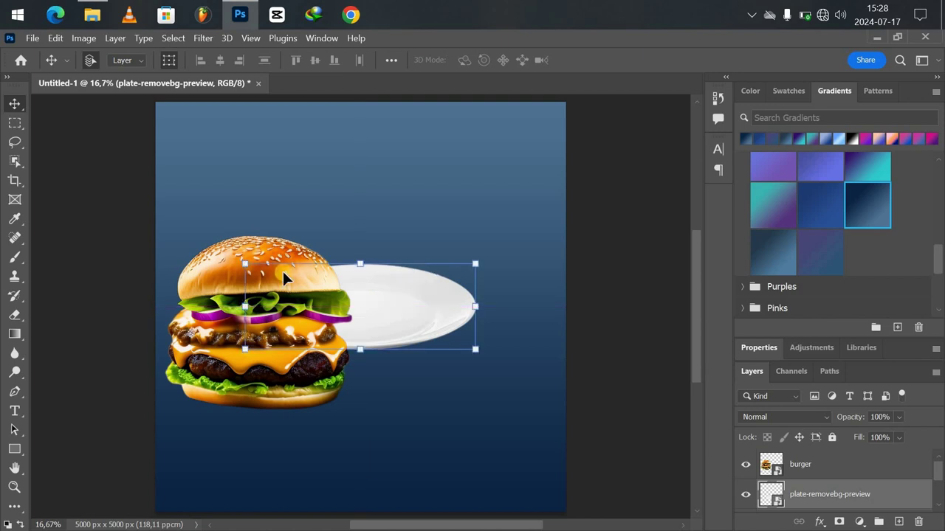
# - Resize the burger to 15.86% and centre it on the plate
pyautogui.moveTo(219, 270); pyautogui.dragTo(325, 193)
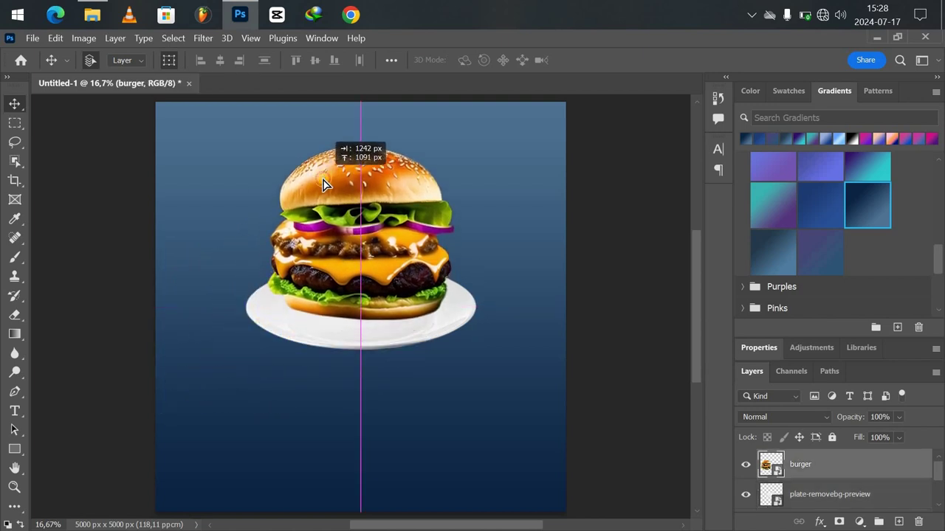
pyautogui.moveTo(324, 193); pyautogui.dragTo(324, 181)
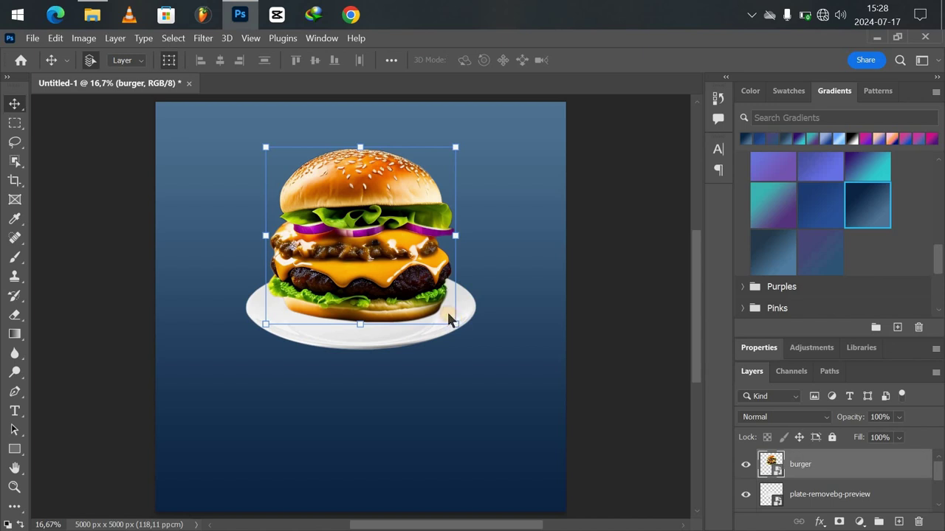
pyautogui.hotkey('ctrl', 't')
pyautogui.moveTo(449, 319)
pyautogui.mouseDown()
pyautogui.moveTo(454, 333)
pyautogui.moveTo(472, 337)
pyautogui.moveTo(449, 322)
pyautogui.mouseUp()
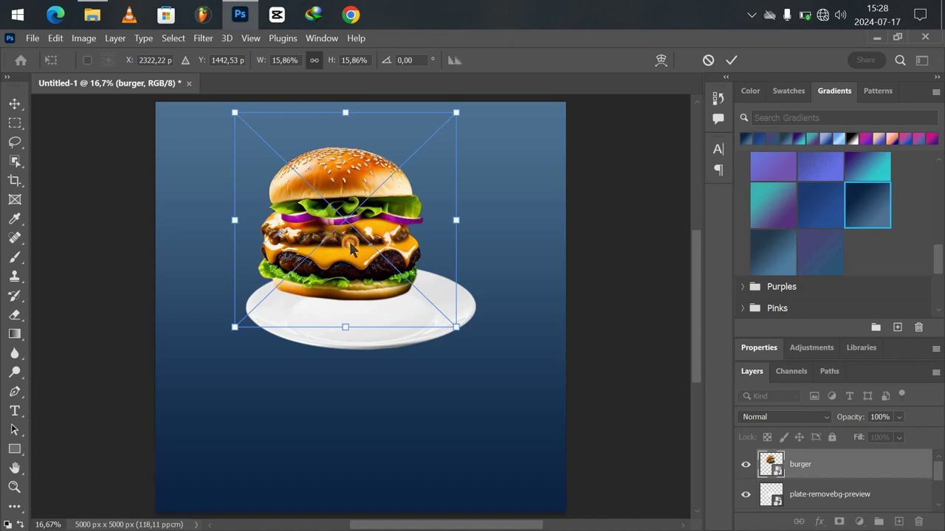
pyautogui.moveTo(351, 248)
pyautogui.mouseDown()
pyautogui.moveTo(364, 262)
pyautogui.moveTo(355, 259)
pyautogui.mouseUp()
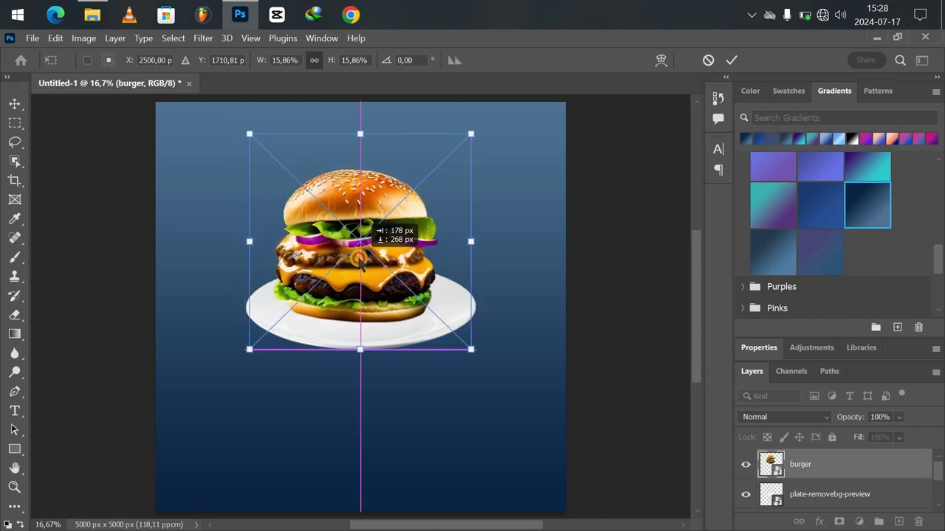
pyautogui.click(735, 63)
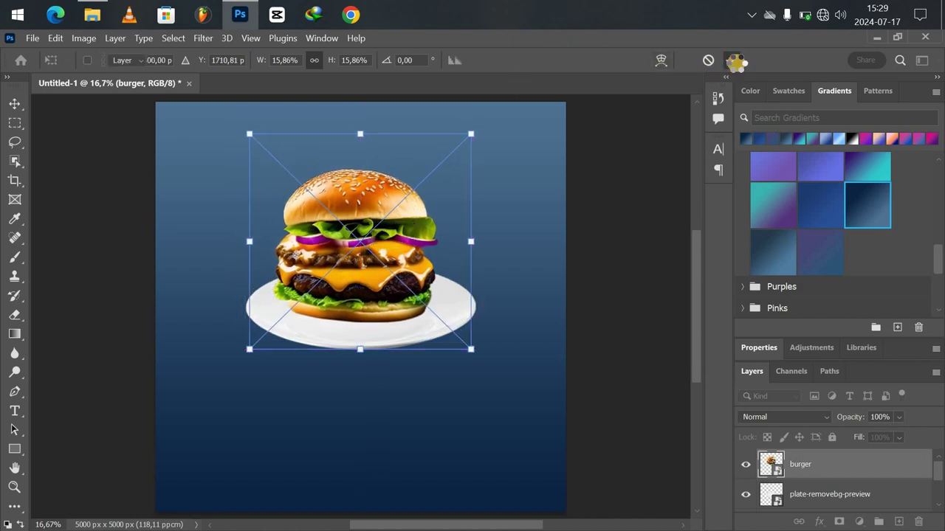
pyautogui.click(544, 230)
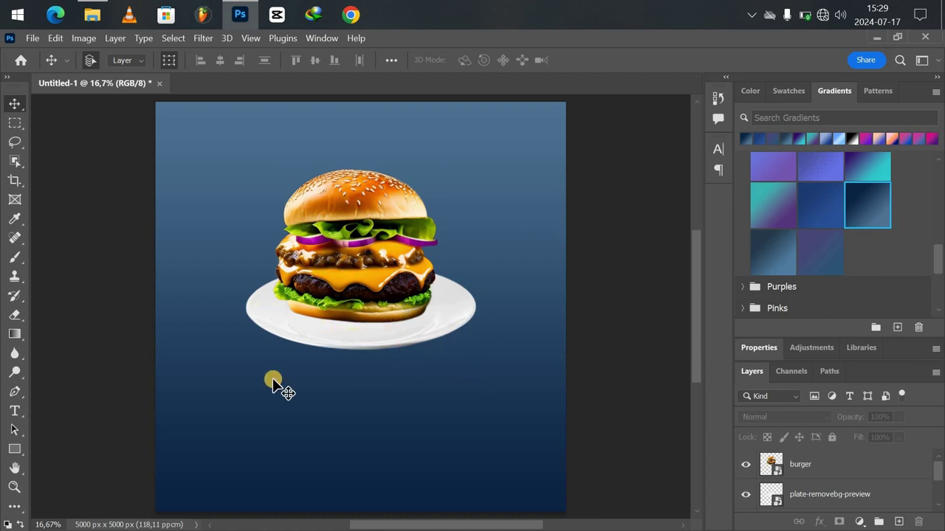
pyautogui.click(881, 492)
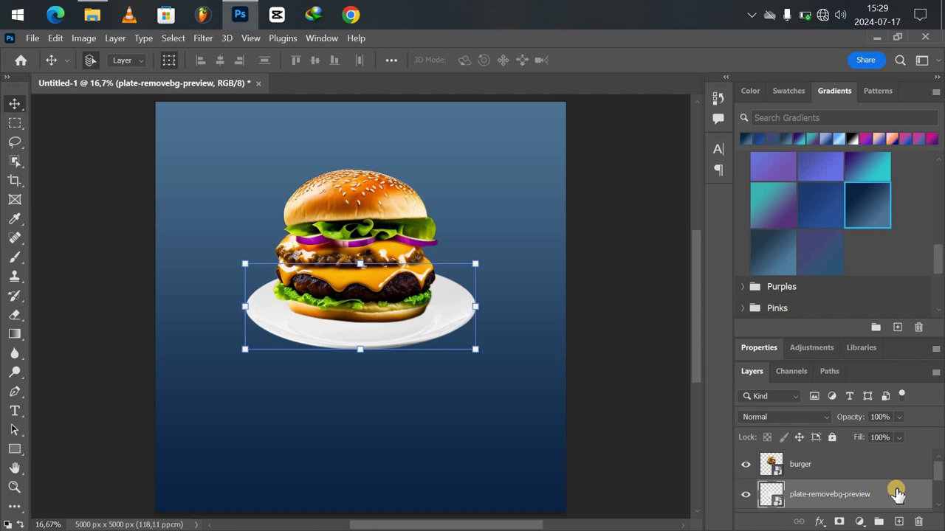
pyautogui.click(865, 465)
# - Add a Drop Shadow layer style to the burger layer
pyautogui.rightClick(866, 466)
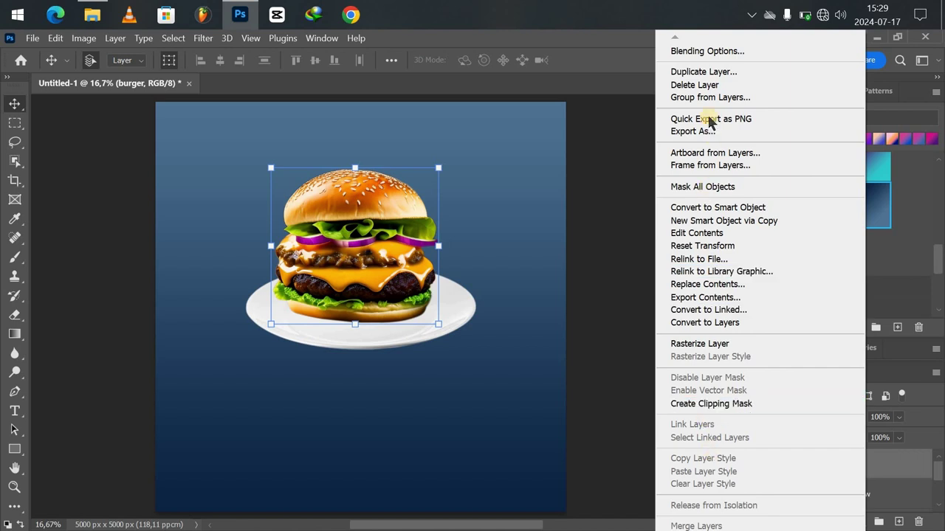
pyautogui.click(707, 52)
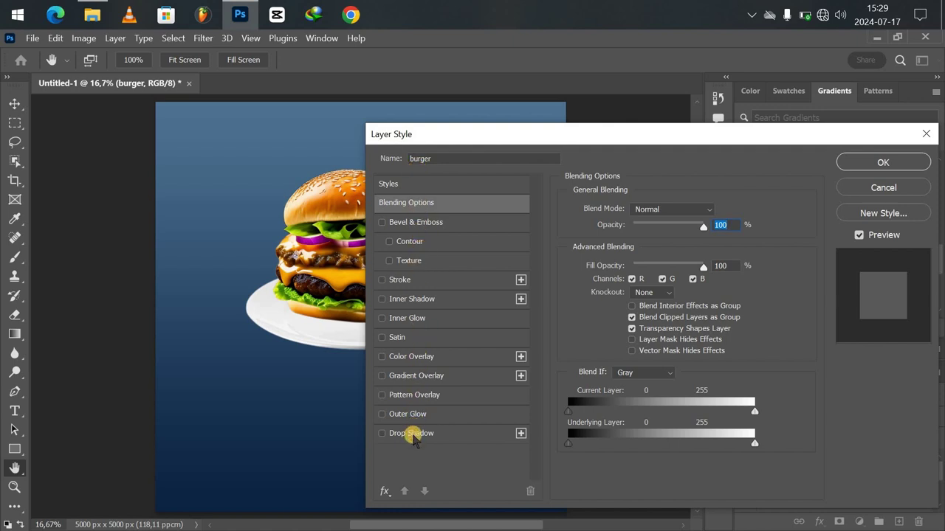
pyautogui.click(413, 434)
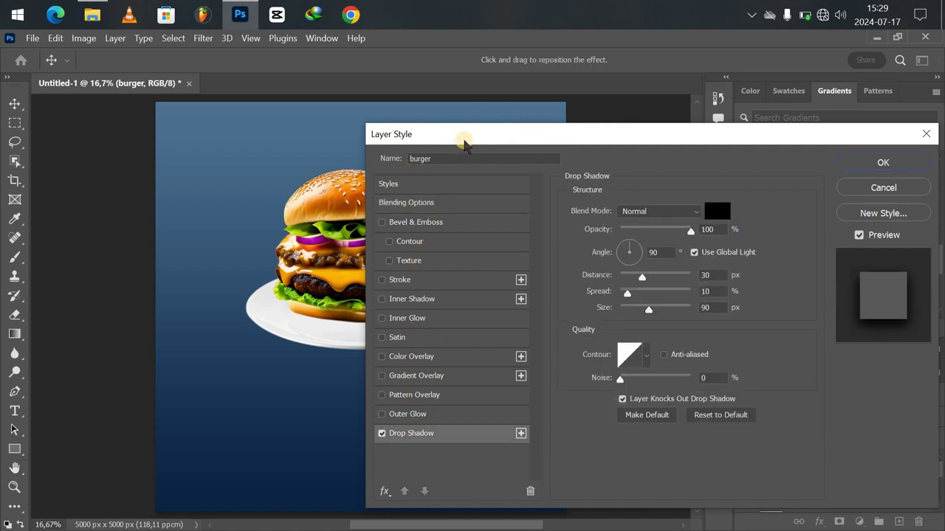
pyautogui.moveTo(522, 139); pyautogui.dragTo(584, 138)
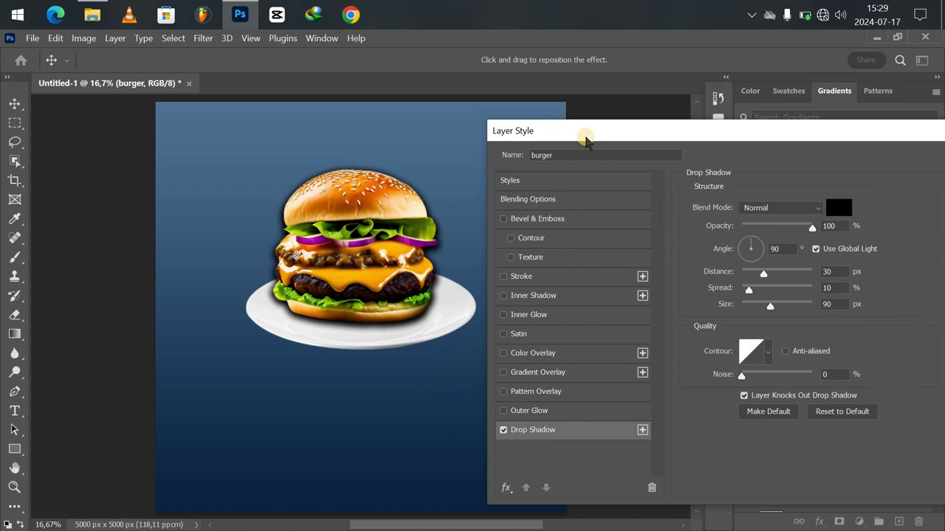
pyautogui.moveTo(811, 226)
pyautogui.mouseDown()
pyautogui.moveTo(747, 230)
pyautogui.moveTo(823, 234)
pyautogui.mouseUp()
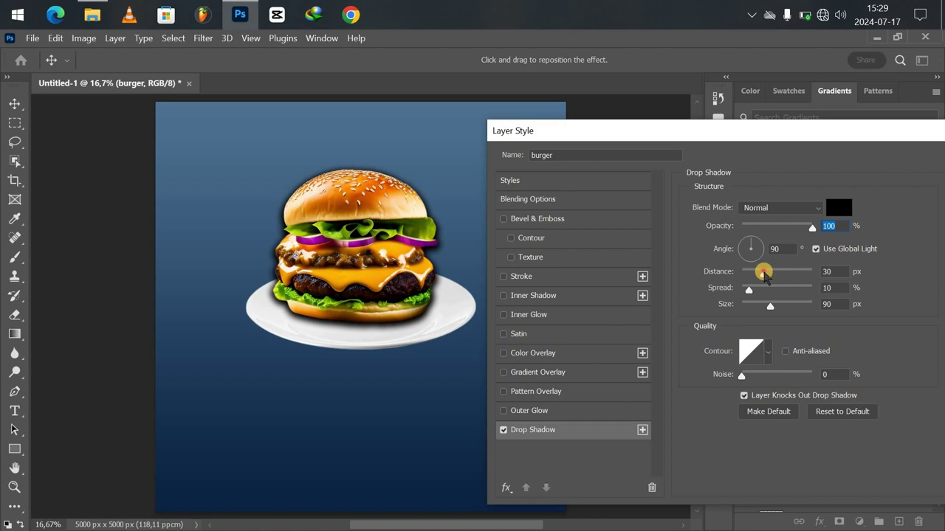
pyautogui.moveTo(763, 273)
pyautogui.mouseDown()
pyautogui.moveTo(746, 275)
pyautogui.moveTo(725, 308)
pyautogui.moveTo(745, 307)
pyautogui.mouseUp()
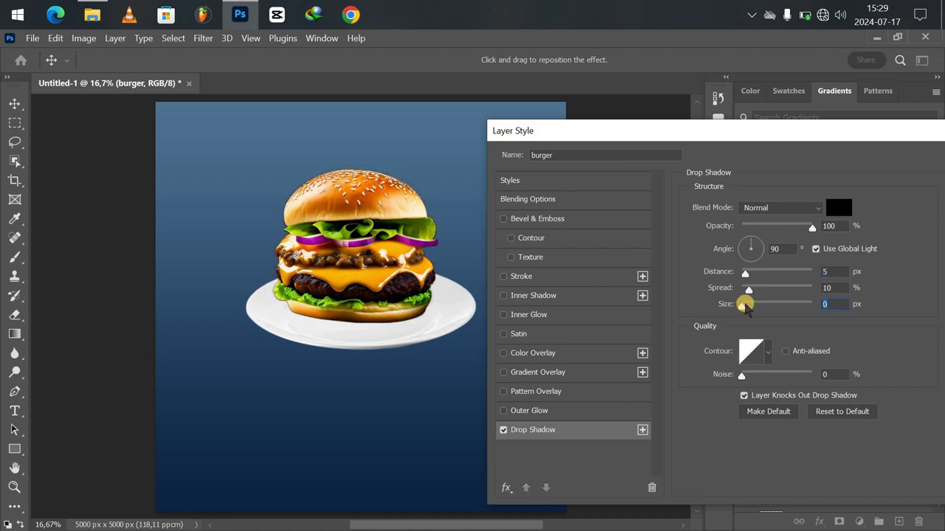
# - Tune the burger's shadow to 35 px distance, 50% opacity, 10% spread, and apply it
pyautogui.moveTo(744, 271); pyautogui.dragTo(761, 276)
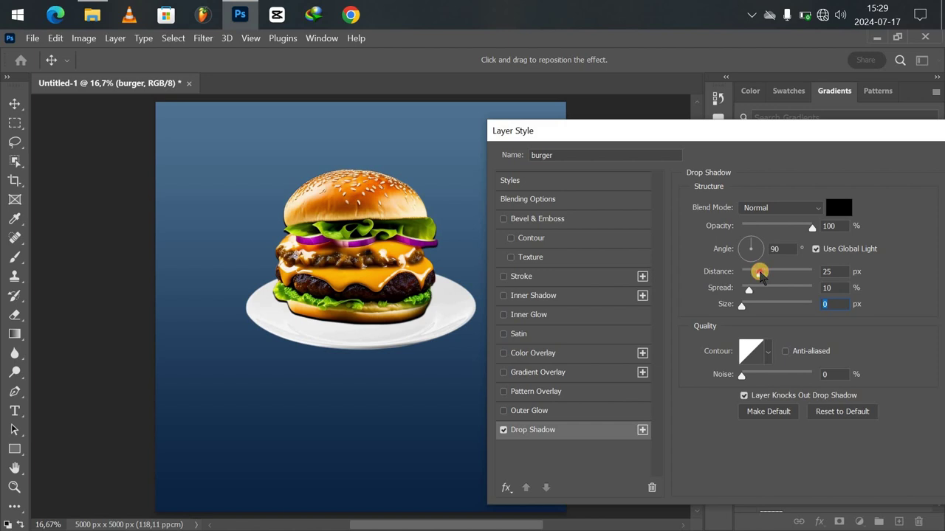
pyautogui.moveTo(761, 275); pyautogui.dragTo(768, 276)
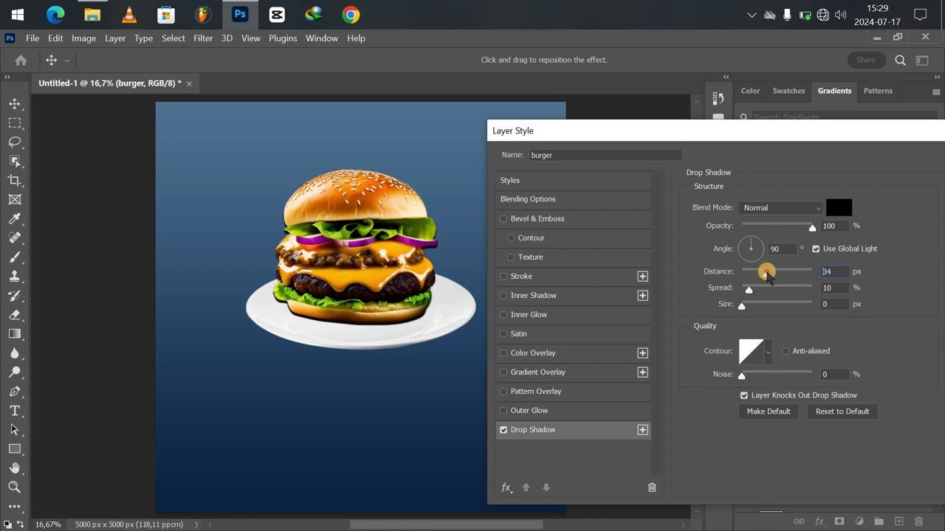
pyautogui.moveTo(768, 275); pyautogui.dragTo(764, 275)
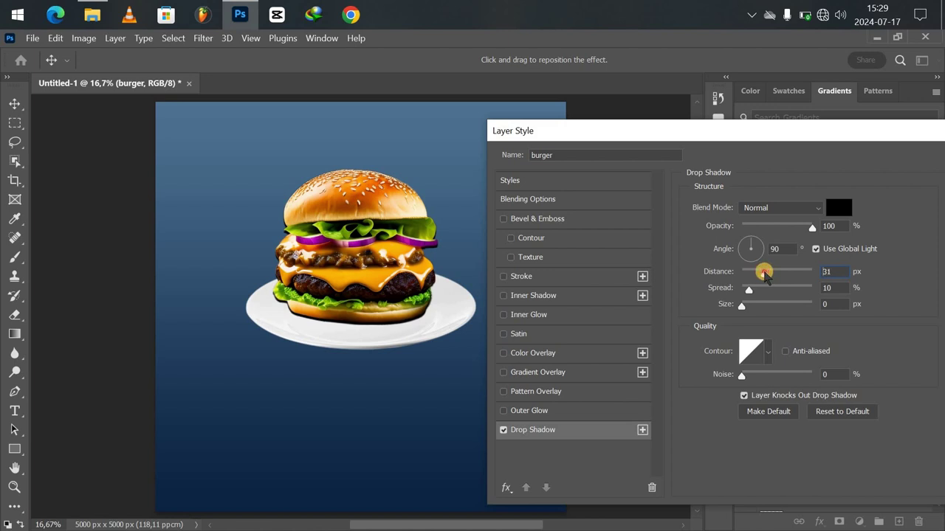
pyautogui.doubleClick(825, 272)
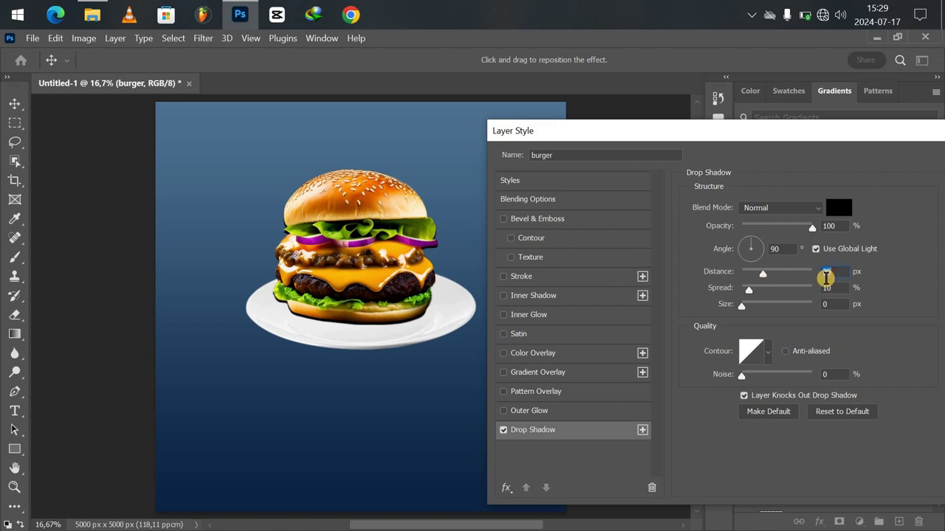
pyautogui.write('30')
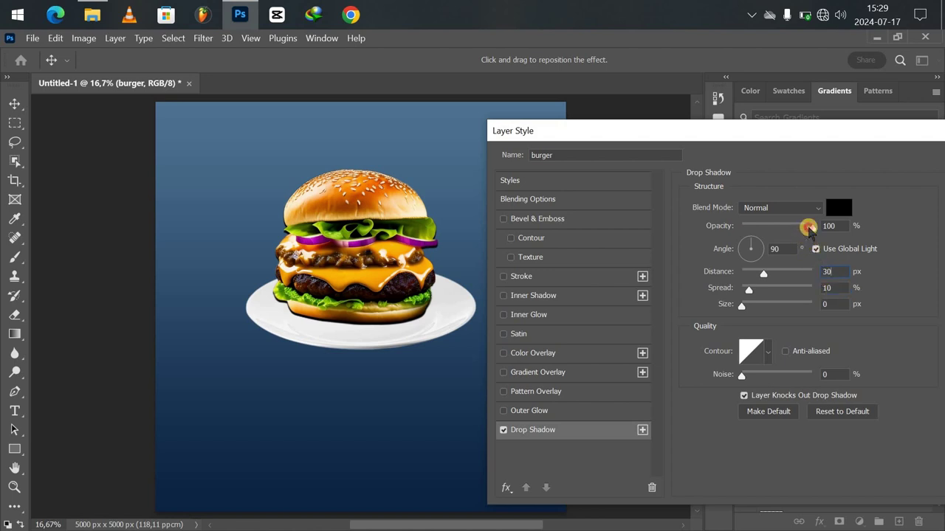
pyautogui.moveTo(812, 227); pyautogui.dragTo(777, 230)
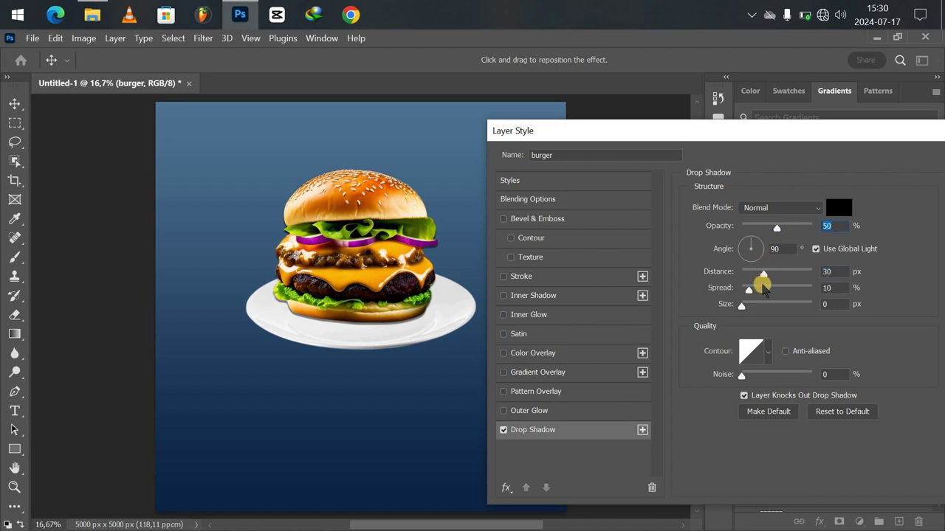
pyautogui.moveTo(761, 274); pyautogui.dragTo(769, 275)
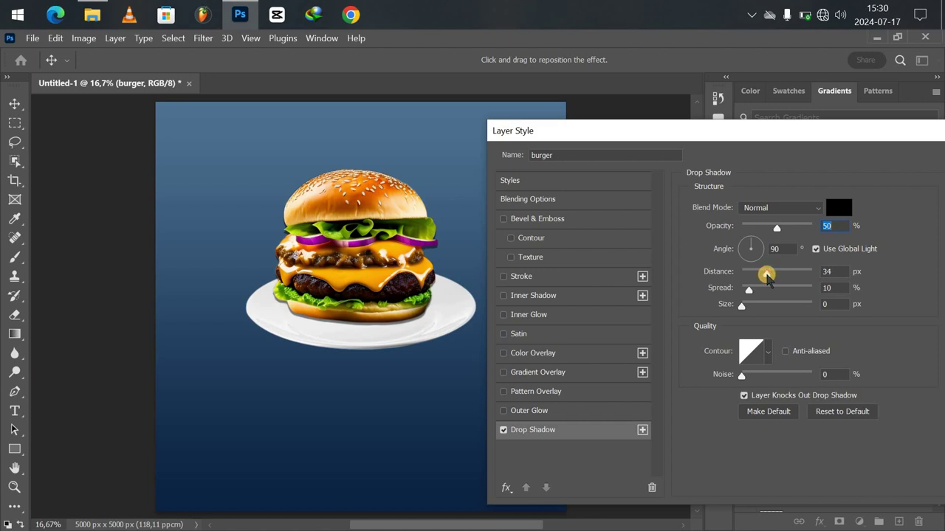
pyautogui.moveTo(768, 276); pyautogui.dragTo(783, 275)
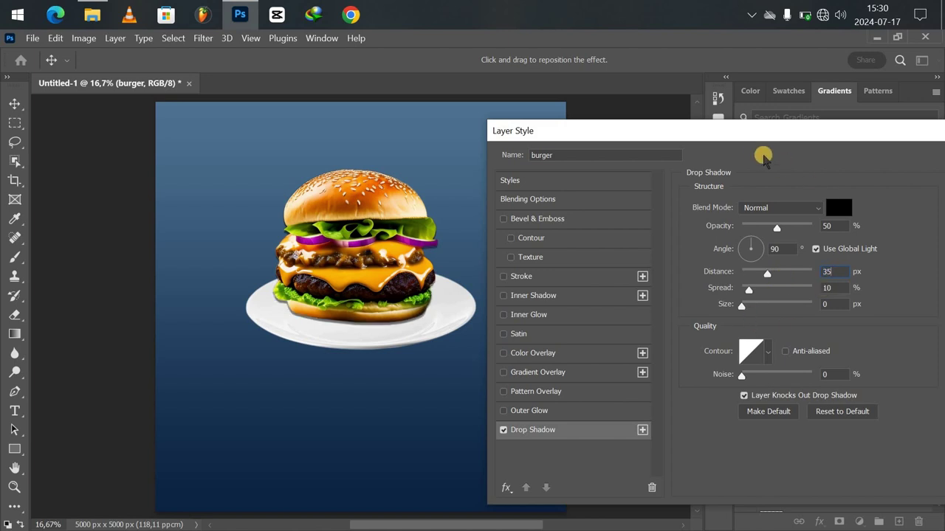
pyautogui.moveTo(680, 142); pyautogui.dragTo(600, 150)
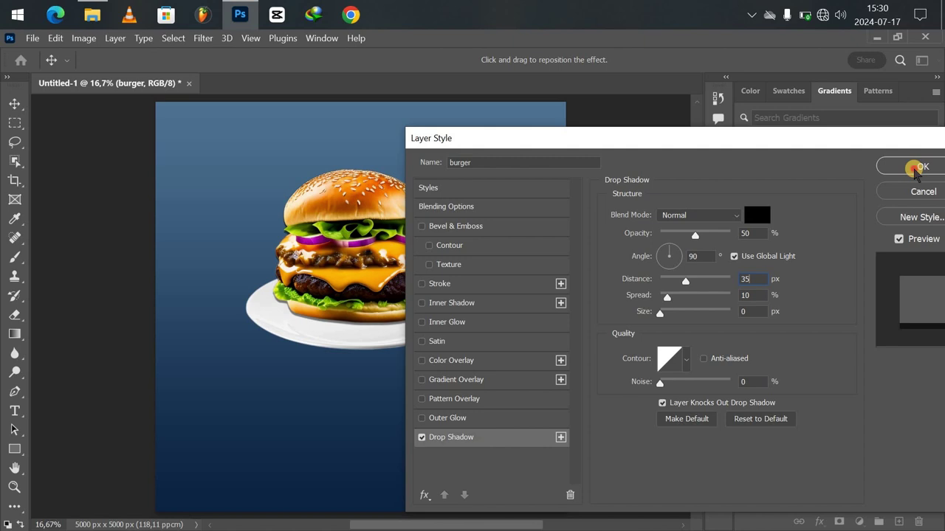
pyautogui.click(915, 168)
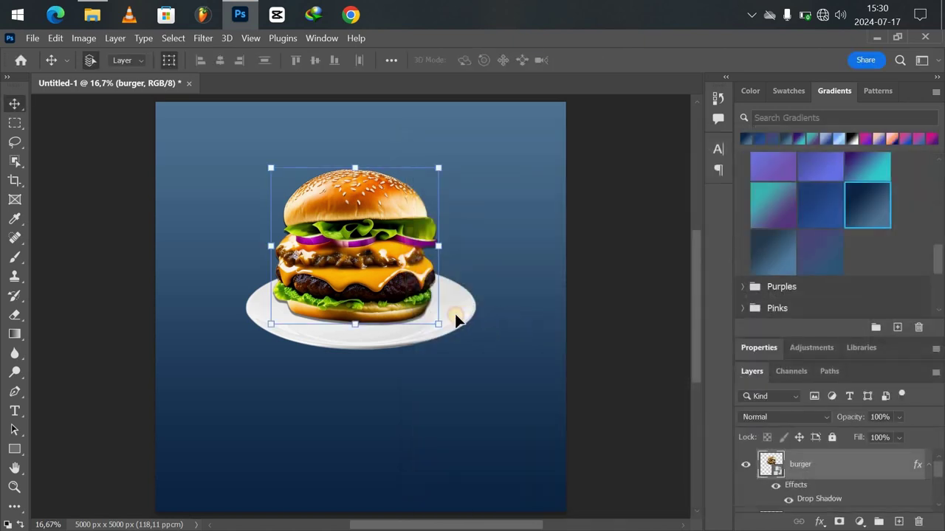
# - Commit an unchanged burger transform and select the plate layer
pyautogui.hotkey('ctrl', 't')
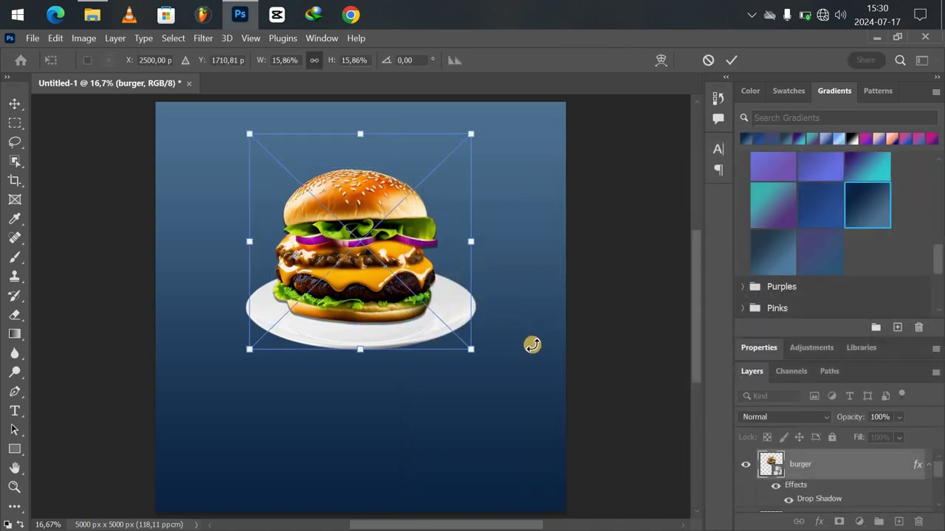
pyautogui.click(736, 62)
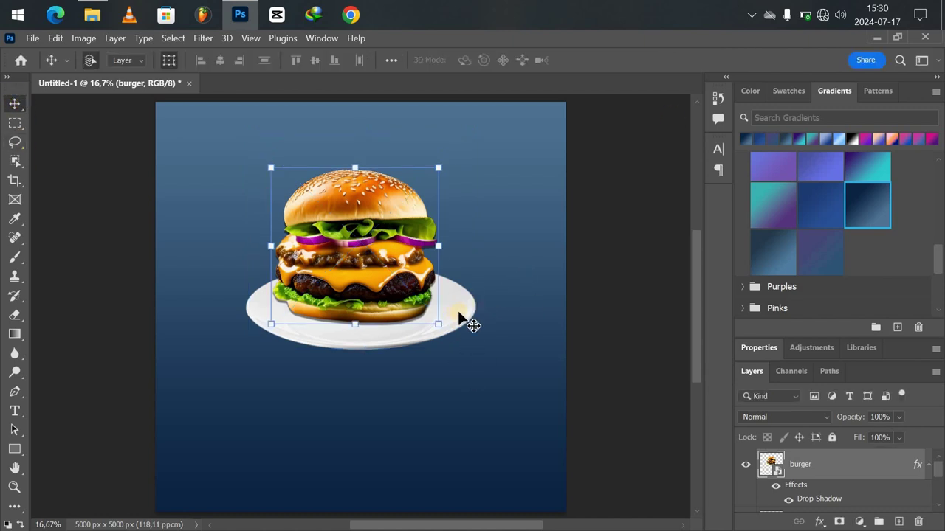
pyautogui.click(460, 318)
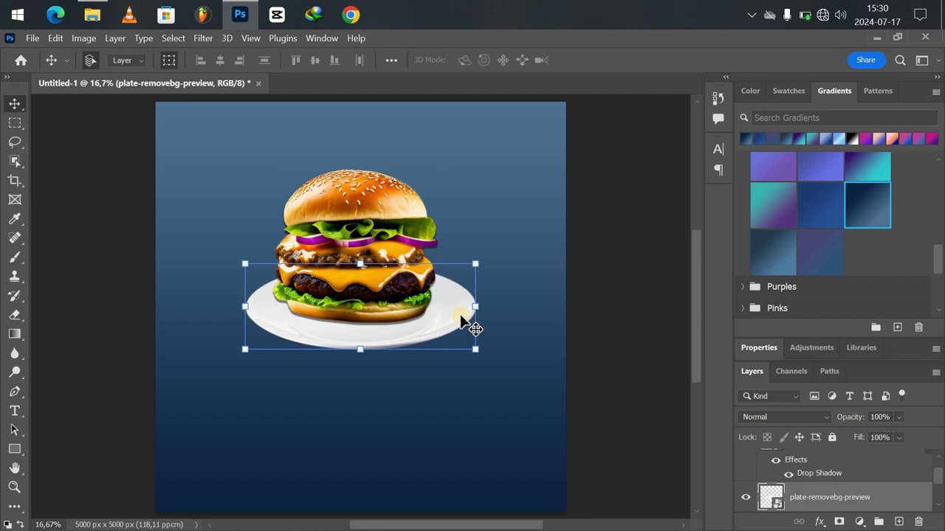
# - Give the plate a black drop shadow at 100 px distance and apply it
pyautogui.rightClick(853, 496)
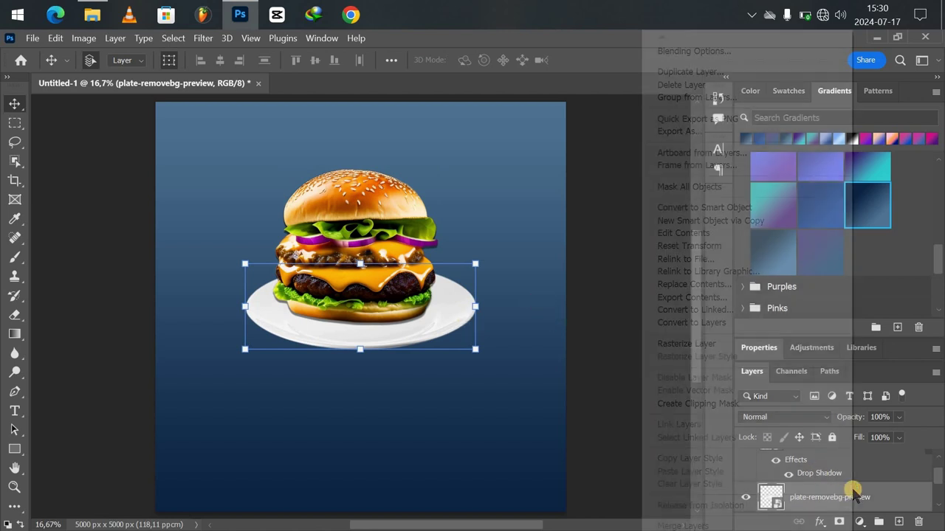
pyautogui.click(741, 51)
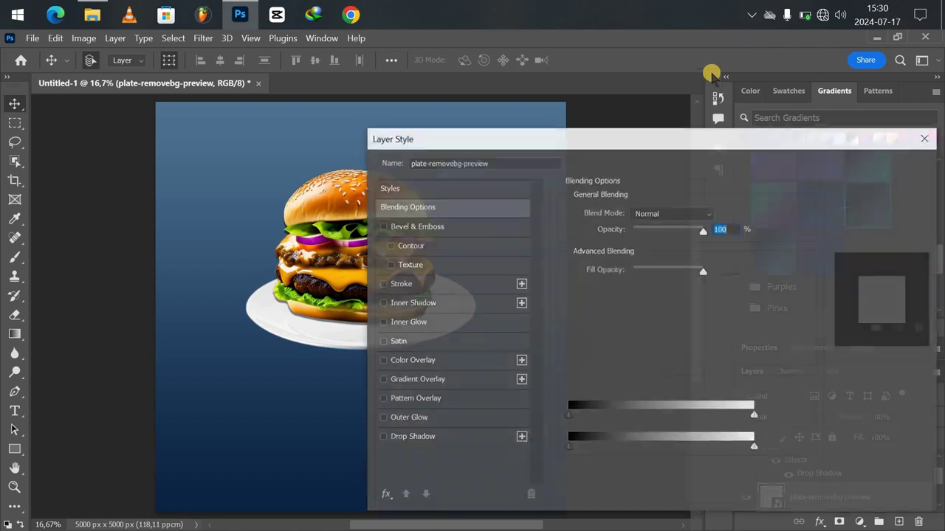
pyautogui.click(411, 439)
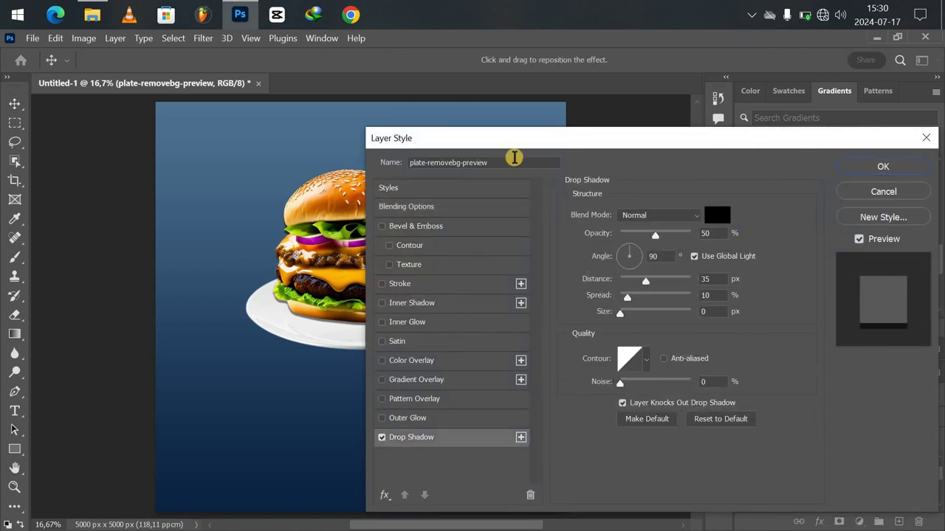
pyautogui.moveTo(624, 127); pyautogui.dragTo(768, 114)
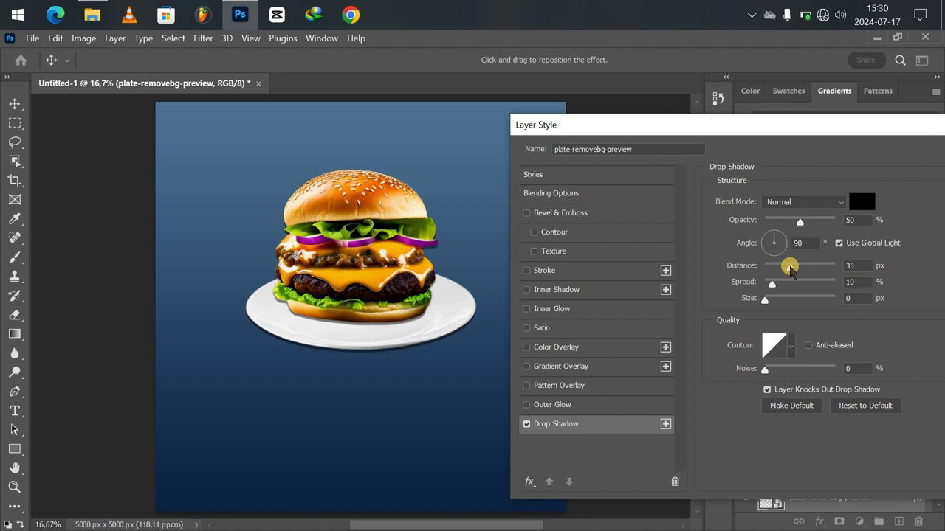
pyautogui.moveTo(787, 269); pyautogui.dragTo(819, 272)
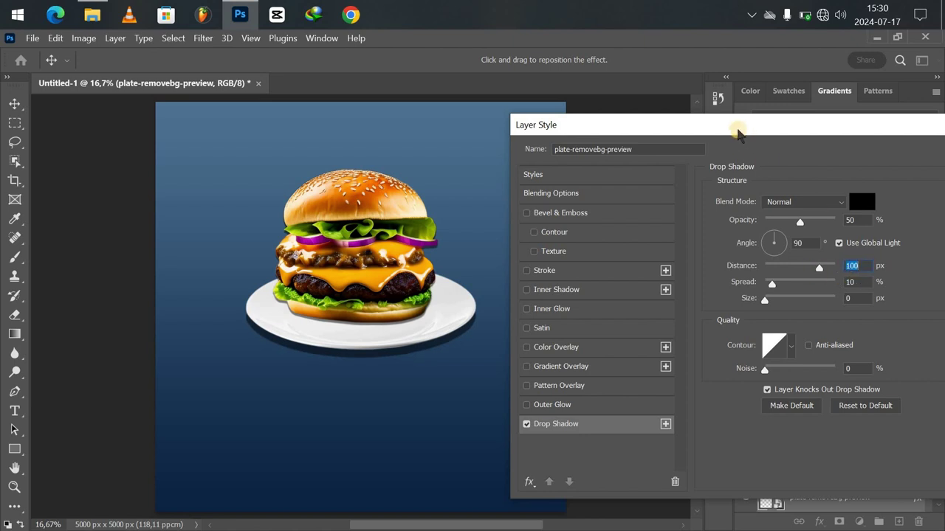
pyautogui.moveTo(738, 132); pyautogui.dragTo(561, 163)
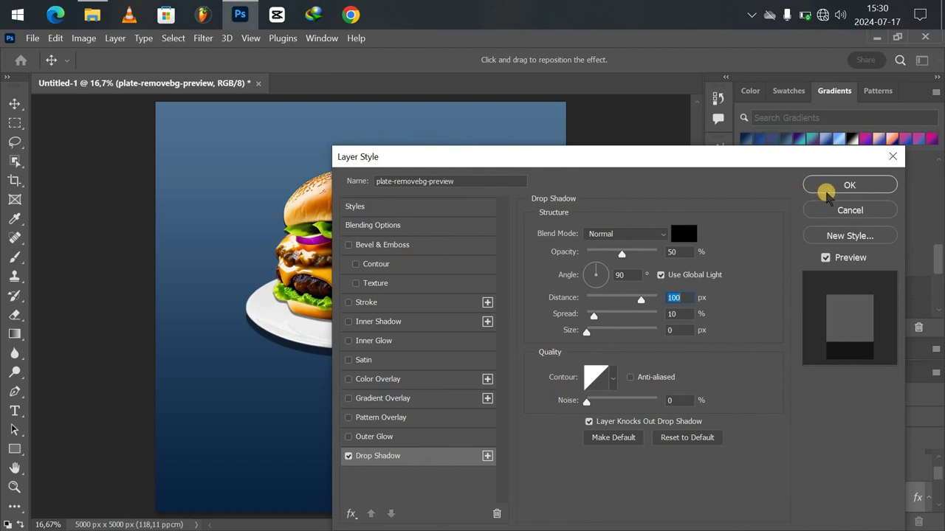
pyautogui.click(826, 190)
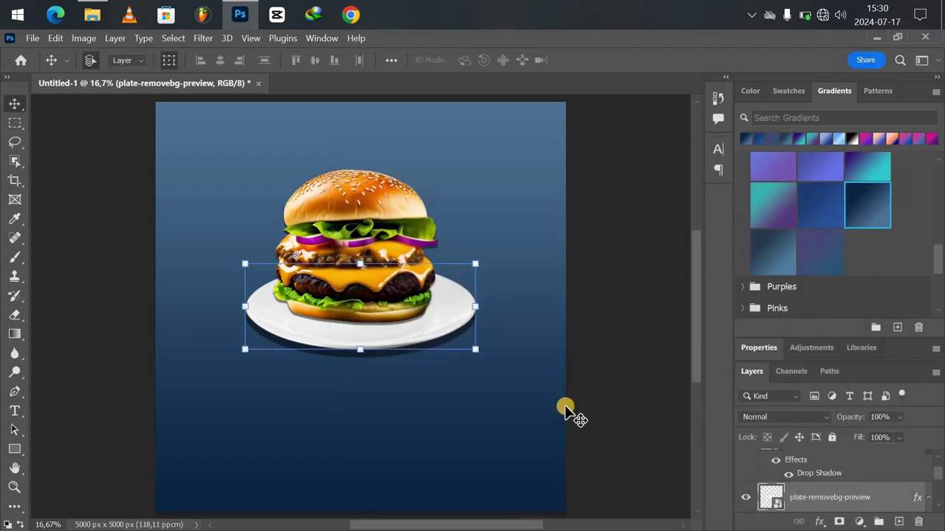
pyautogui.click(612, 398)
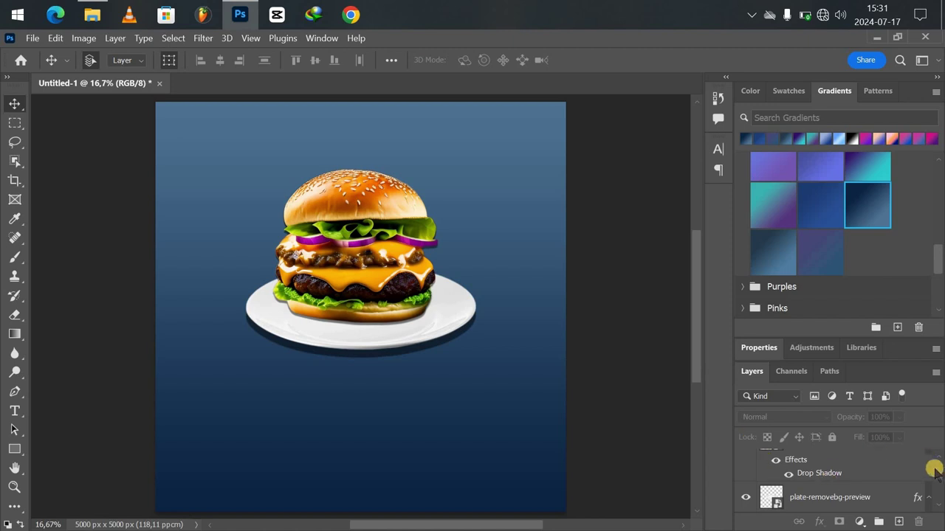
# - Show the box-french-fries layer and move the fries right of the burger, behind the plate's rim
pyautogui.moveTo(936, 473); pyautogui.dragTo(937, 493)
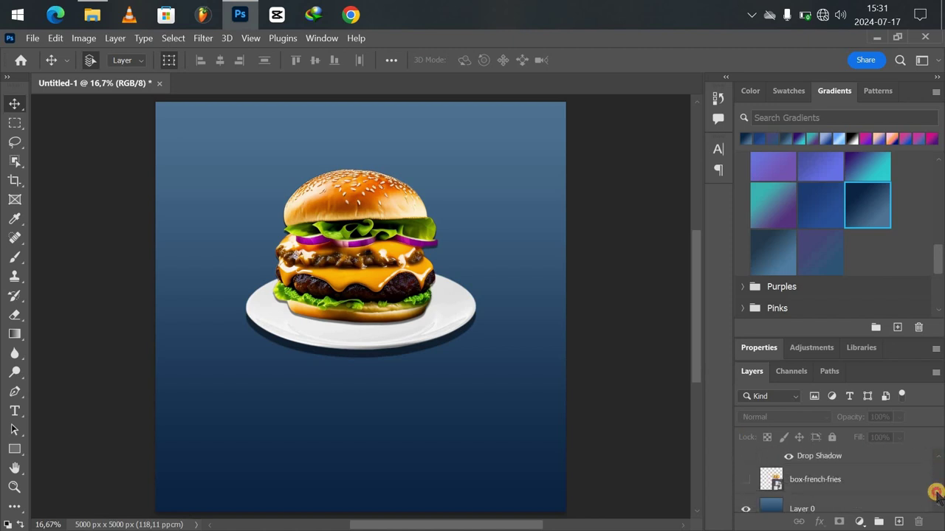
pyautogui.click(745, 472)
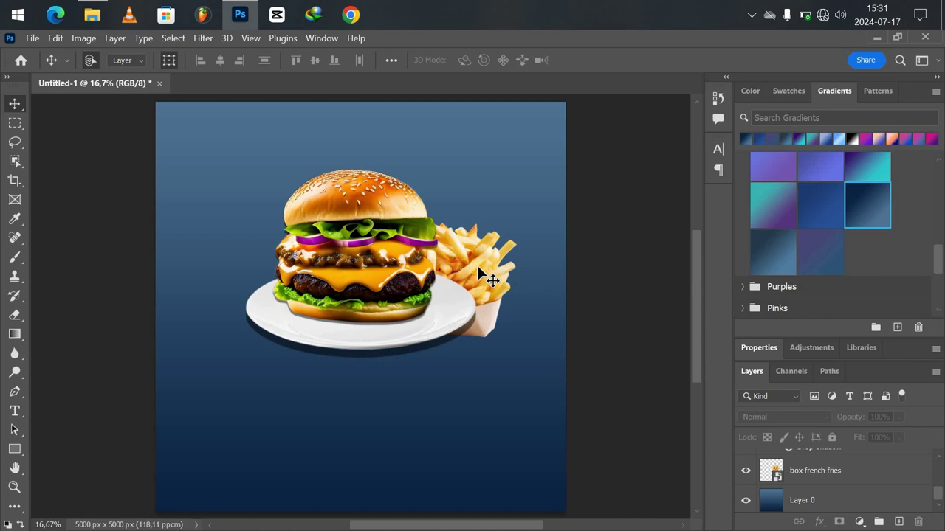
pyautogui.moveTo(480, 265); pyautogui.dragTo(499, 221)
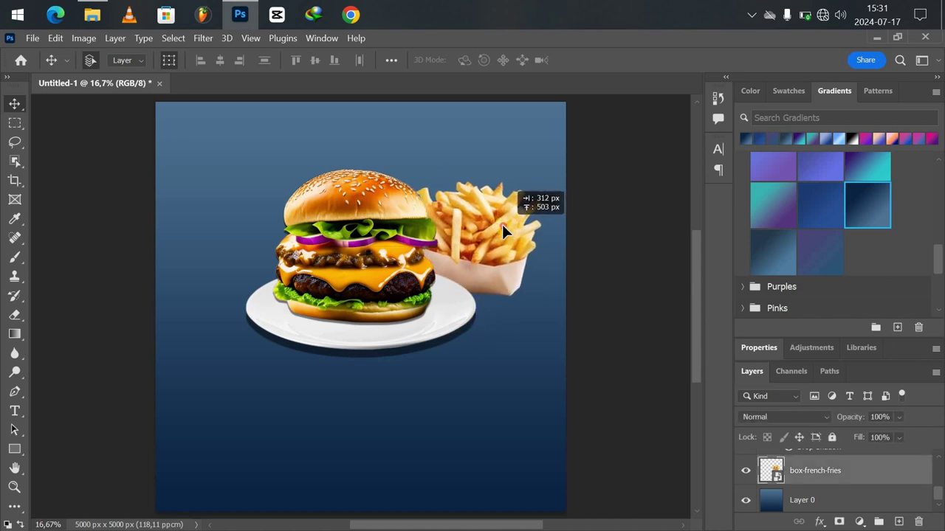
pyautogui.moveTo(500, 225); pyautogui.dragTo(502, 224)
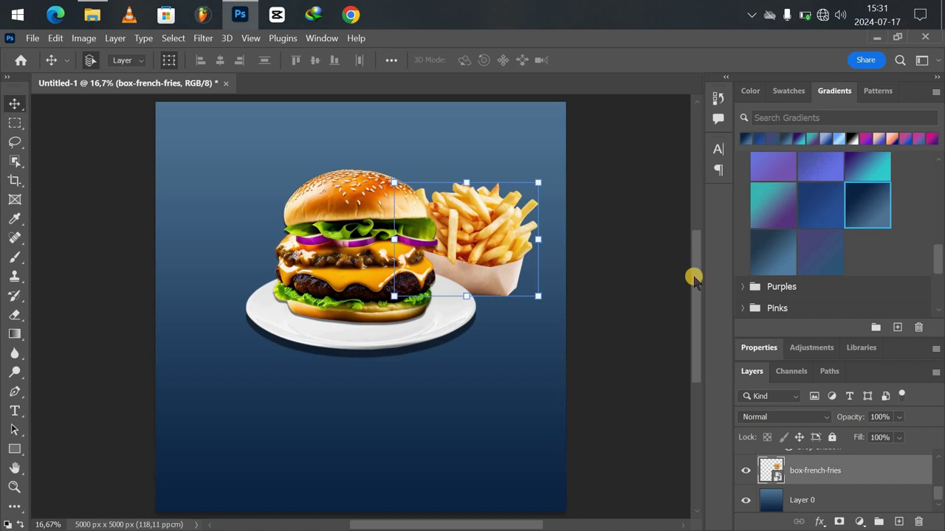
pyautogui.moveTo(694, 278); pyautogui.dragTo(660, 264)
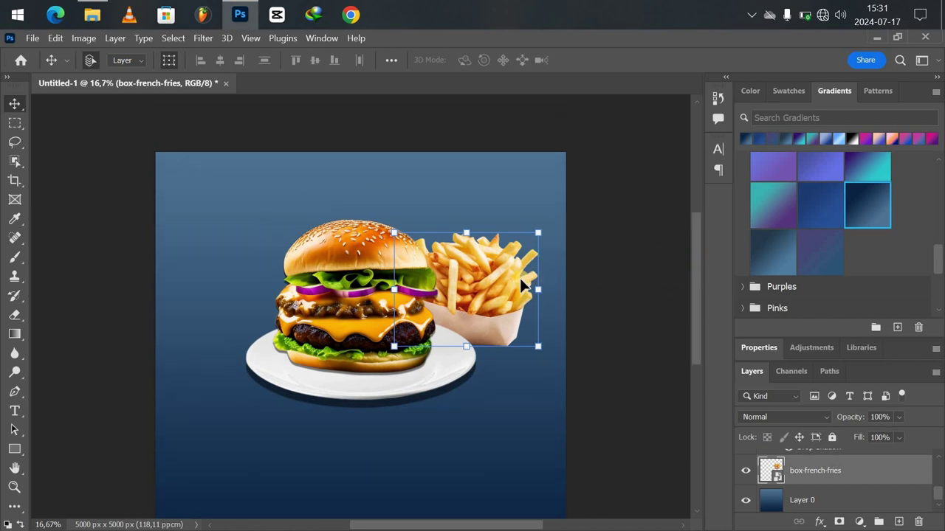
pyautogui.moveTo(505, 307); pyautogui.dragTo(502, 303)
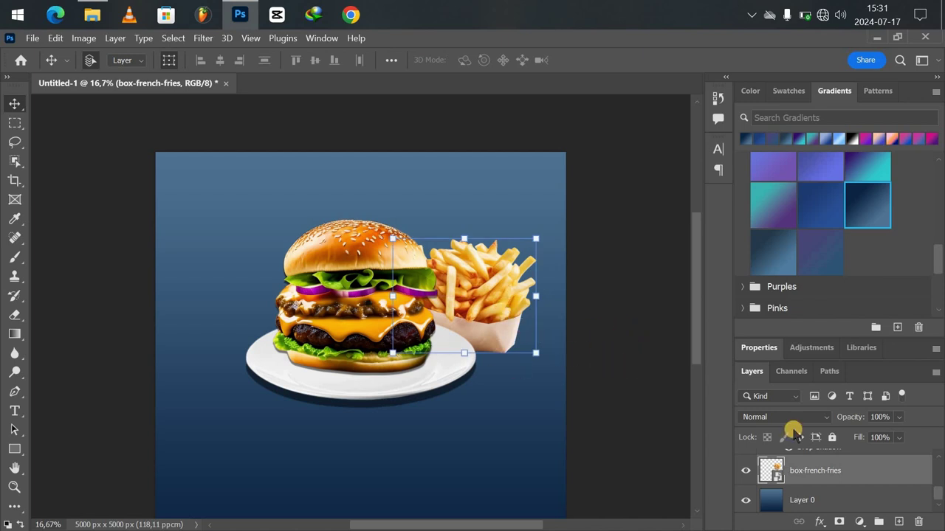
# - Give the fries layer a drop shadow: 50% opacity, 50 px distance, 10% spread, 50 px size
pyautogui.rightClick(854, 466)
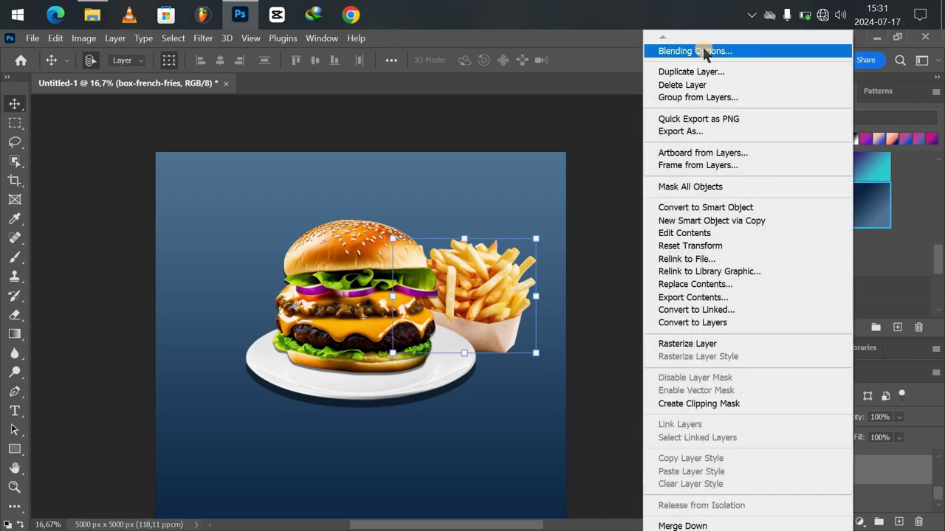
pyautogui.click(703, 50)
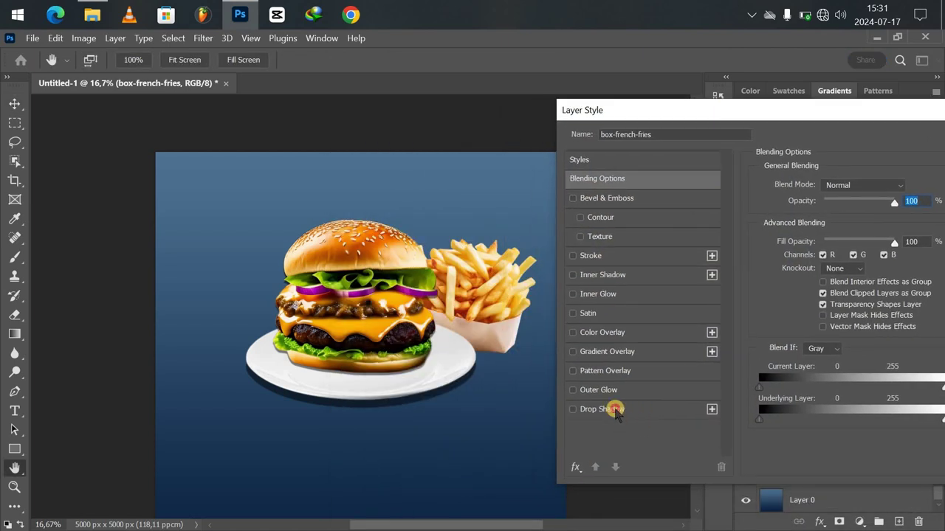
pyautogui.click(615, 410)
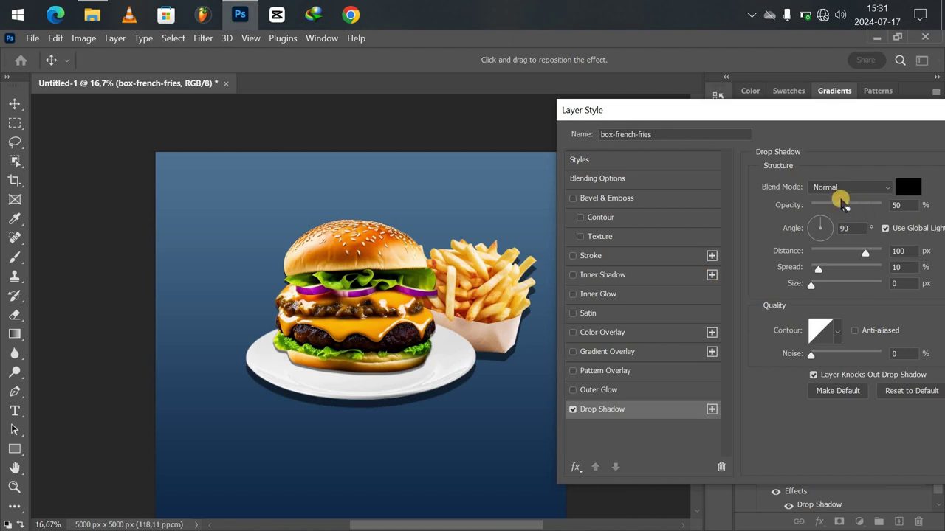
pyautogui.moveTo(810, 284); pyautogui.dragTo(829, 291)
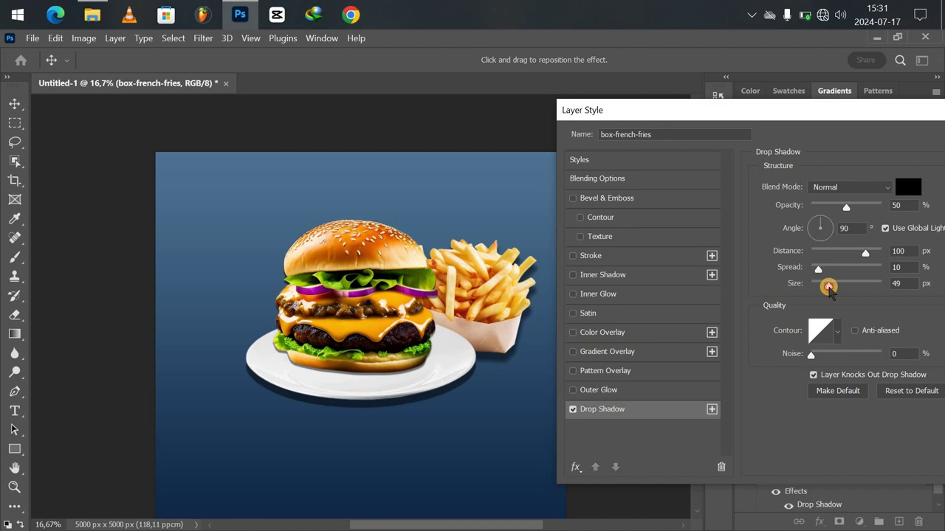
pyautogui.doubleClick(910, 282)
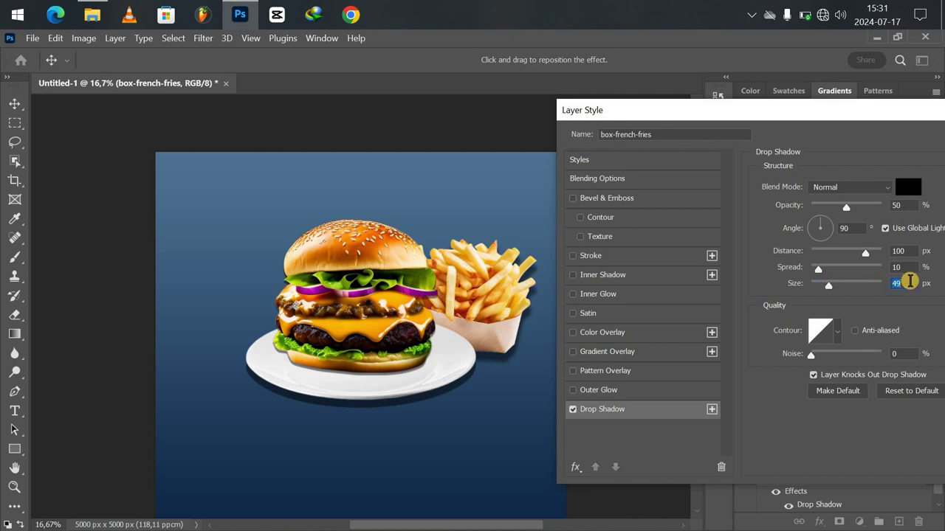
pyautogui.write('50')
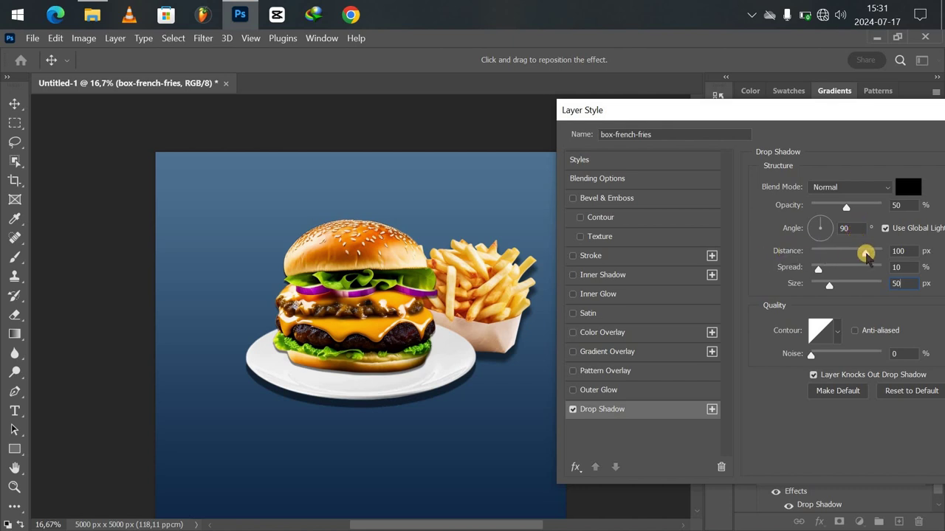
pyautogui.moveTo(865, 253); pyautogui.dragTo(848, 257)
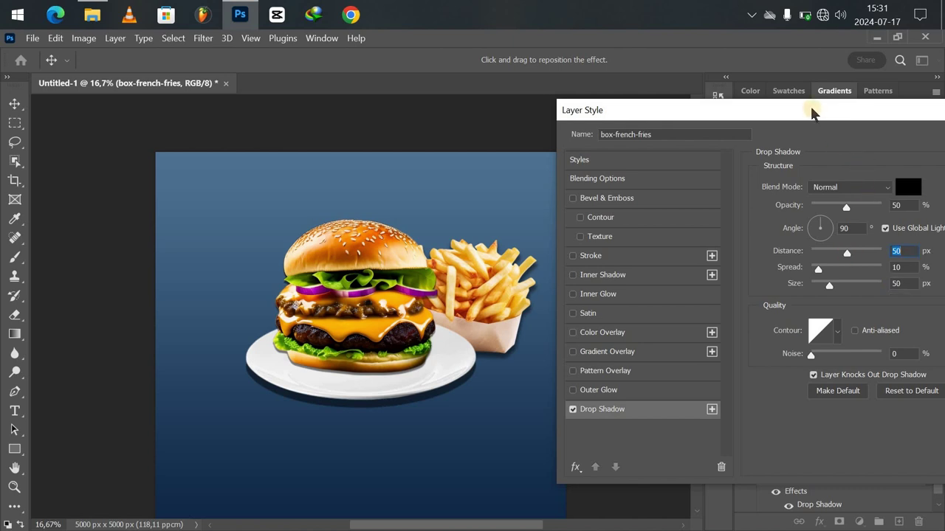
pyautogui.moveTo(809, 110); pyautogui.dragTo(619, 140)
pyautogui.click(880, 176)
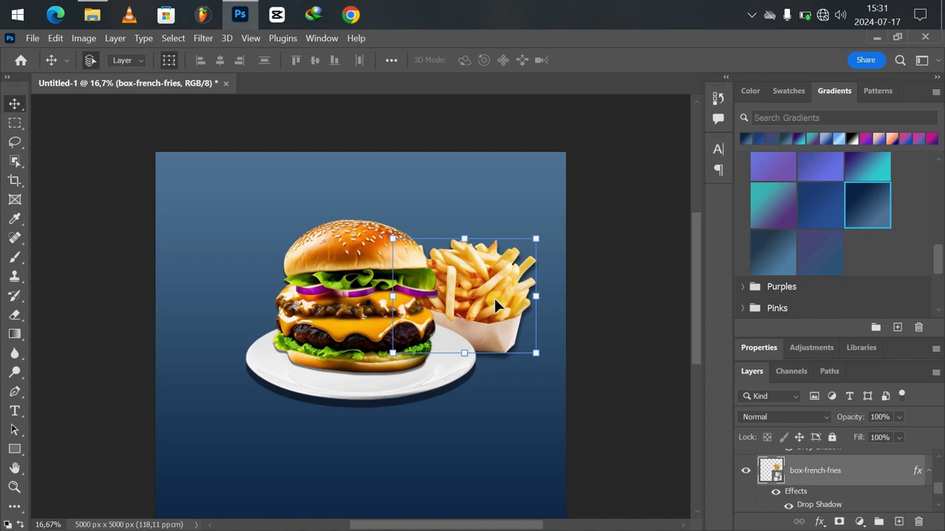
# - Try selecting the plate, burger and fries layers on the canvas, then scroll the Layers panel
pyautogui.click(331, 393)
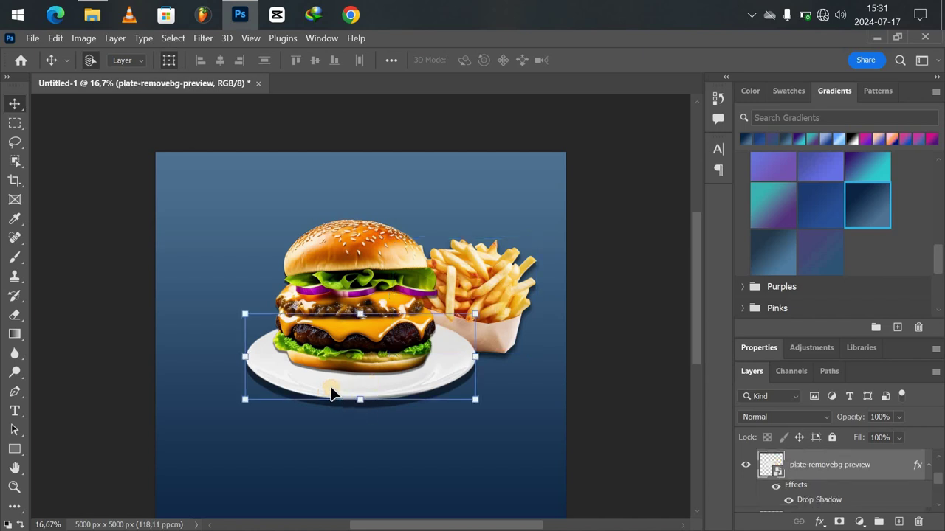
pyautogui.click(362, 266)
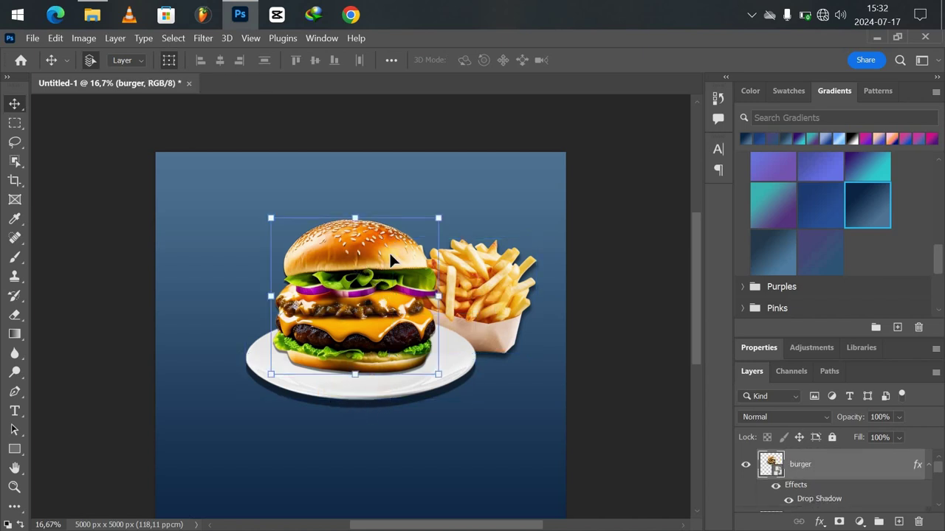
pyautogui.click(487, 282)
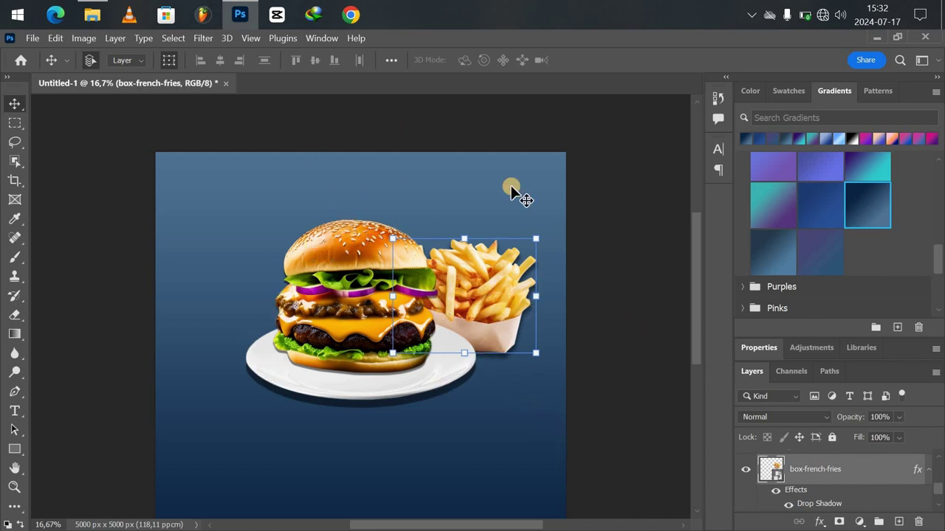
pyautogui.click(631, 288)
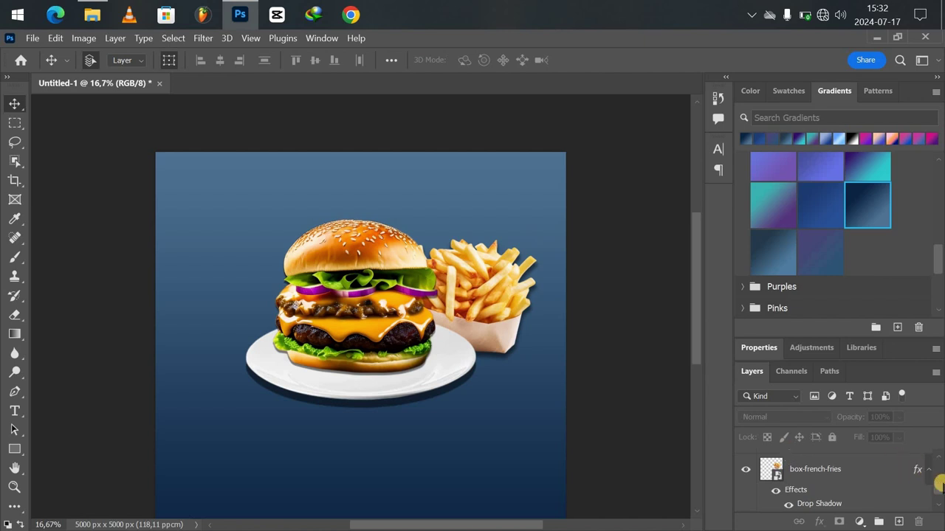
pyautogui.scroll(1, 938, 463)
pyautogui.scroll(1, 937, 463)
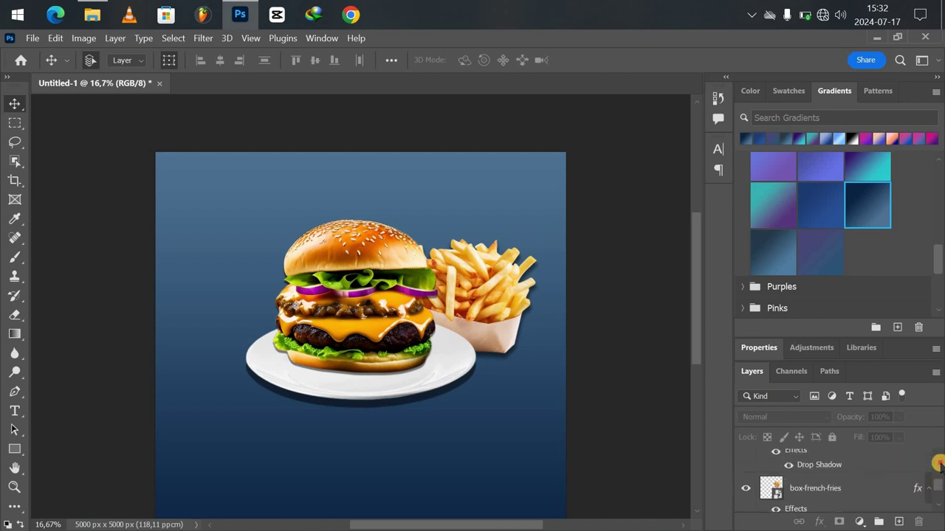
pyautogui.scroll(1, 937, 463)
pyautogui.scroll(2, 937, 463)
pyautogui.scroll(1, 938, 463)
pyautogui.scroll(1, 938, 464)
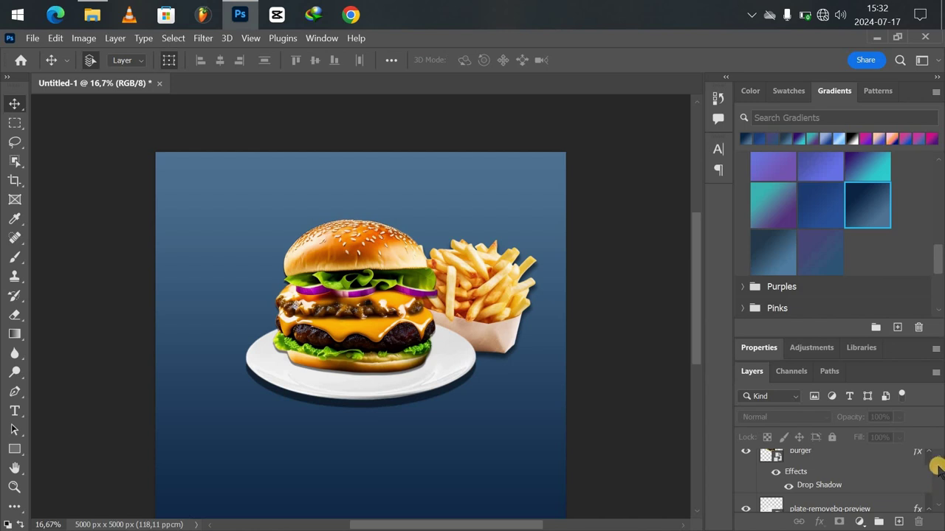
pyautogui.scroll(1, 938, 467)
# - Select the burger, plate and fries layers together and merge them into one burger layer
pyautogui.click(845, 462)
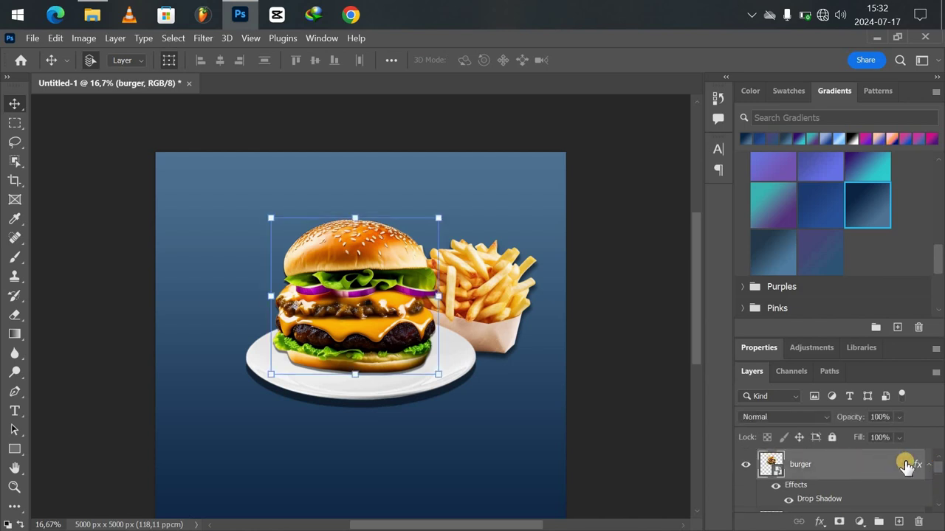
pyautogui.rightClick(861, 464)
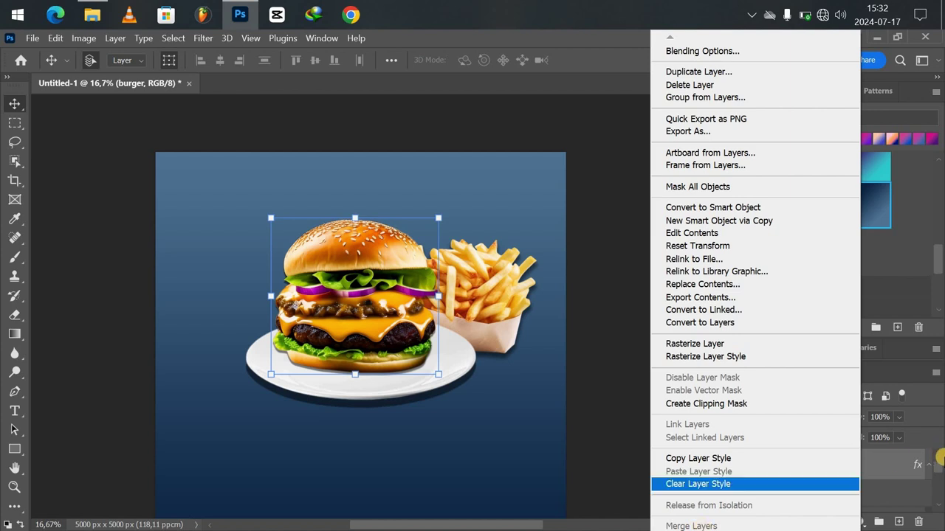
pyautogui.click(936, 466)
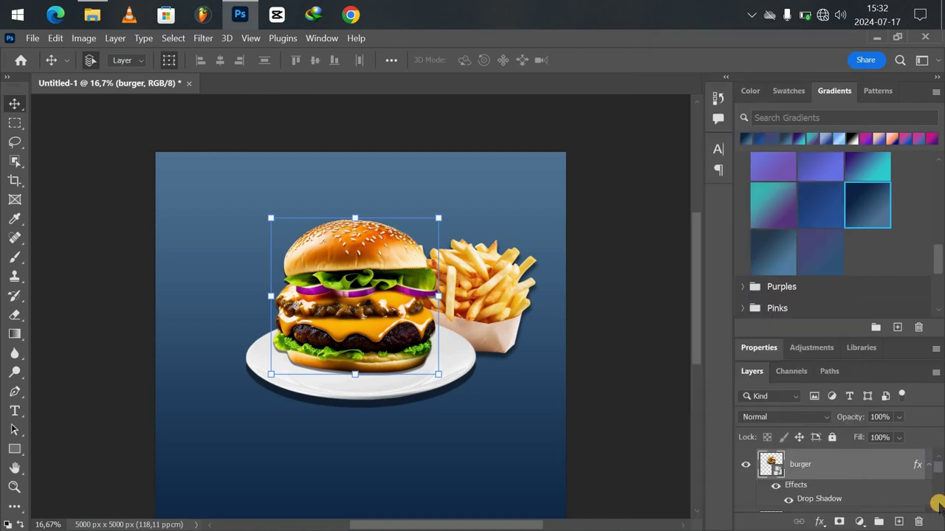
pyautogui.click(937, 504)
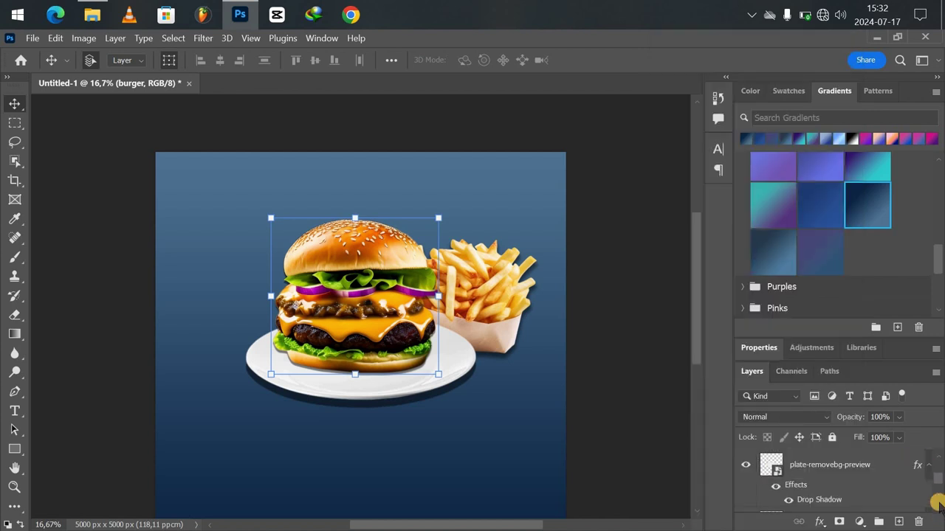
pyautogui.click(883, 465)
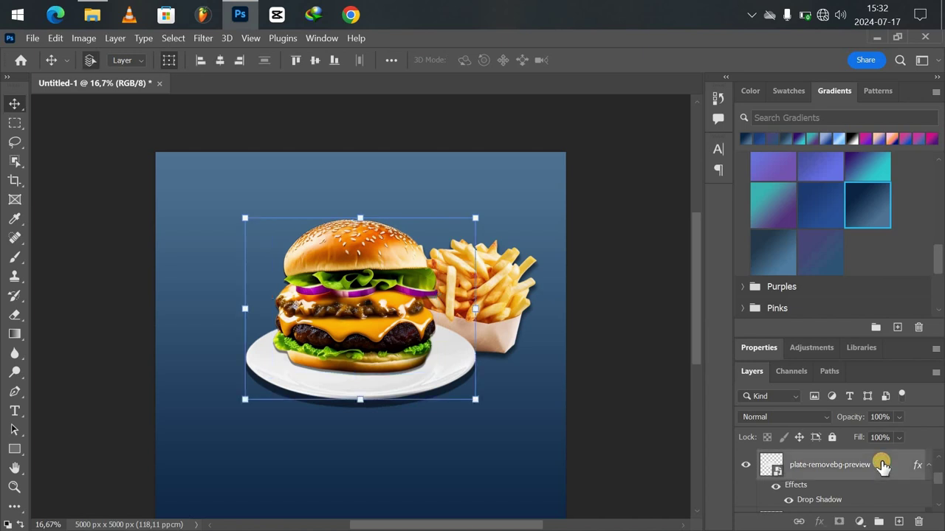
pyautogui.scroll(-1, 938, 502)
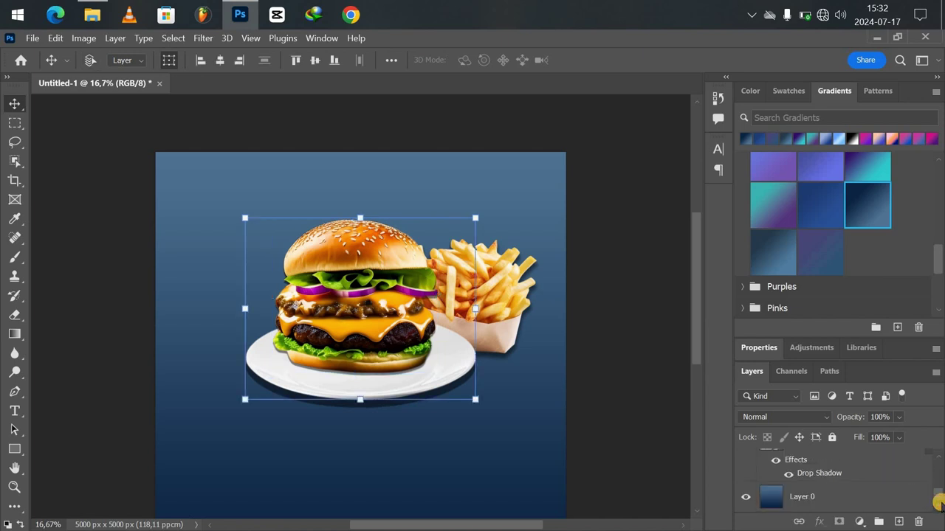
pyautogui.click(936, 458)
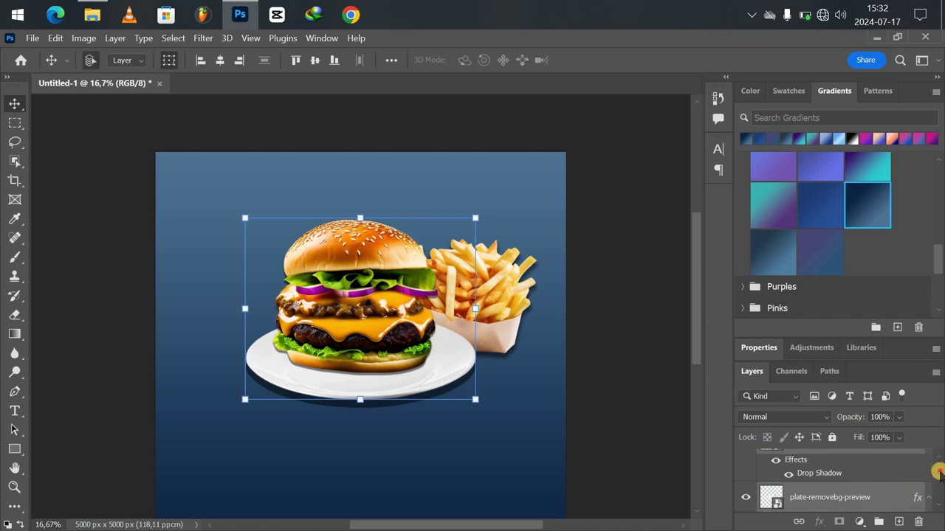
pyautogui.click(938, 480)
pyautogui.scroll(2, 938, 480)
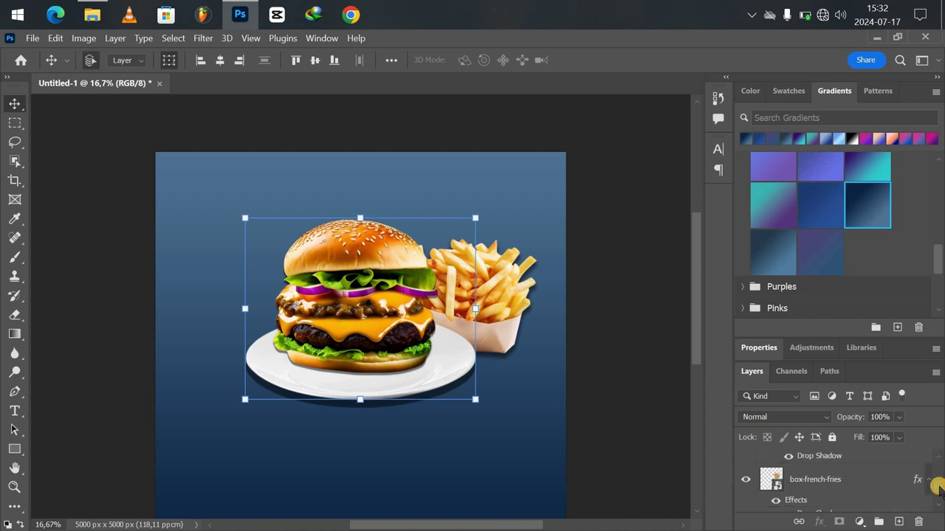
pyautogui.keyDown('ctrl'); pyautogui.click(861, 478); pyautogui.keyUp('ctrl')
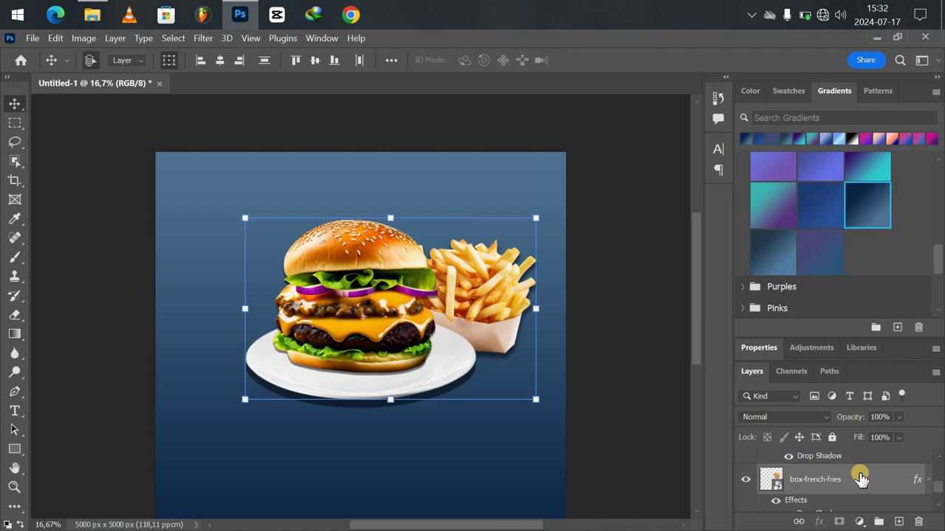
pyautogui.rightClick(860, 478)
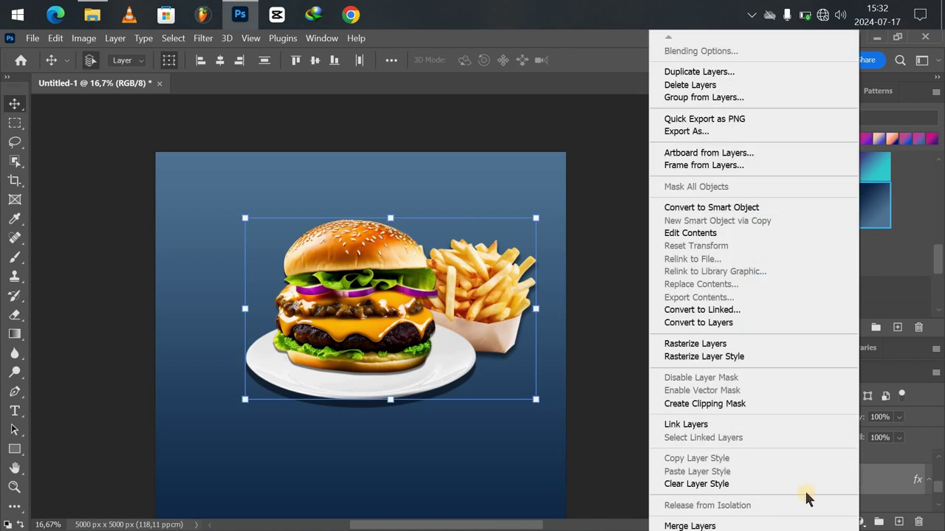
pyautogui.click(751, 524)
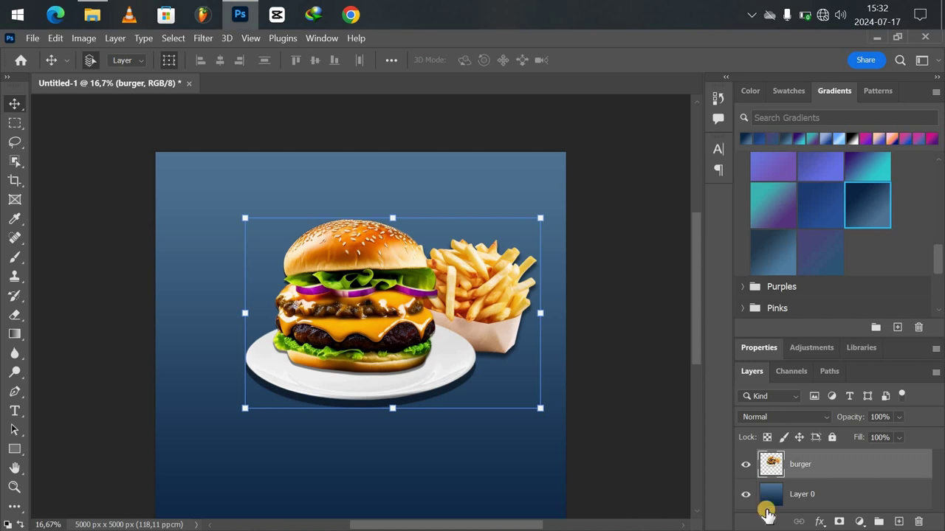
# - Check the merged burger layer's visibility and move it lower, centred on the poster
pyautogui.click(746, 464)
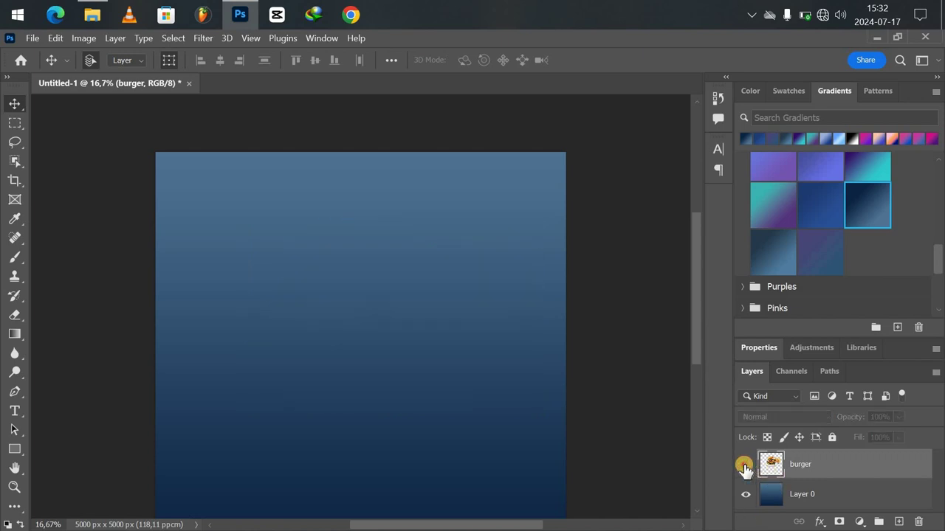
pyautogui.click(745, 465)
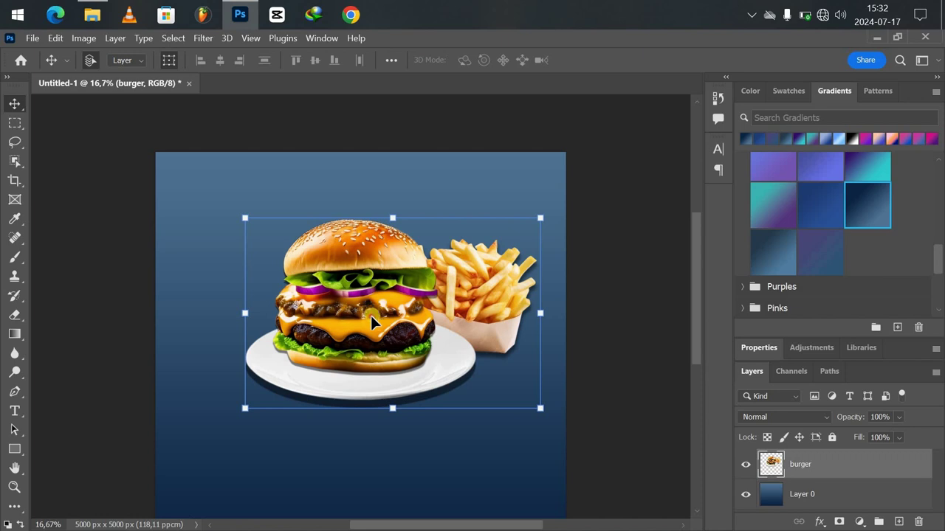
pyautogui.moveTo(372, 313)
pyautogui.mouseDown()
pyautogui.moveTo(352, 373)
pyautogui.moveTo(360, 359)
pyautogui.mouseUp()
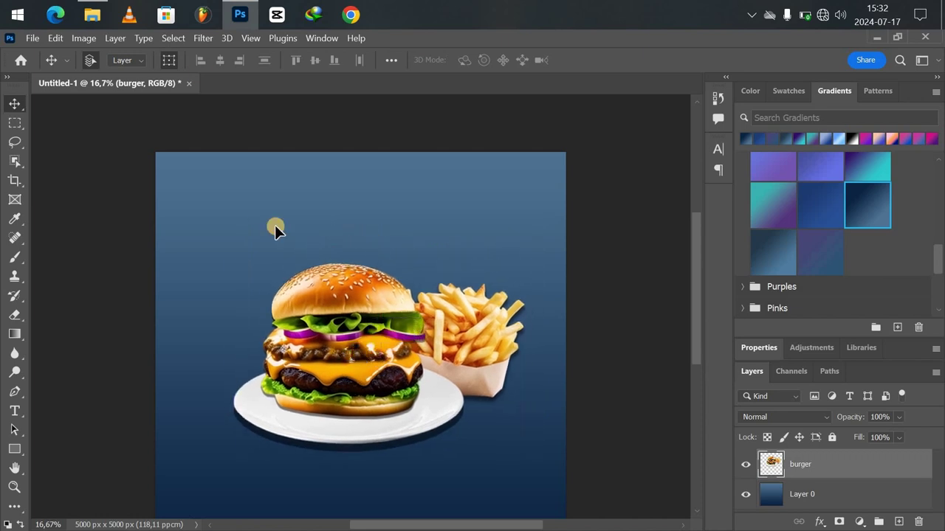
pyautogui.moveTo(695, 270); pyautogui.dragTo(696, 292)
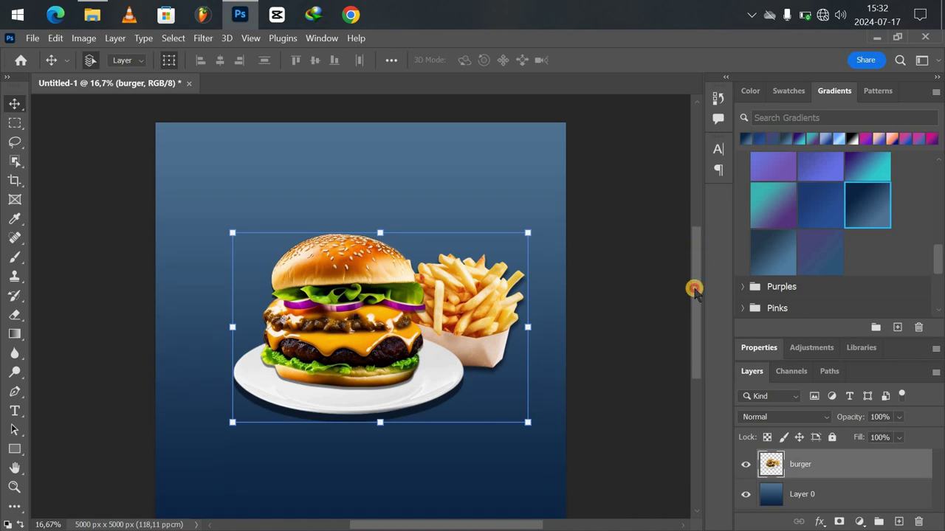
pyautogui.moveTo(373, 288); pyautogui.dragTo(353, 288)
pyautogui.click(680, 300)
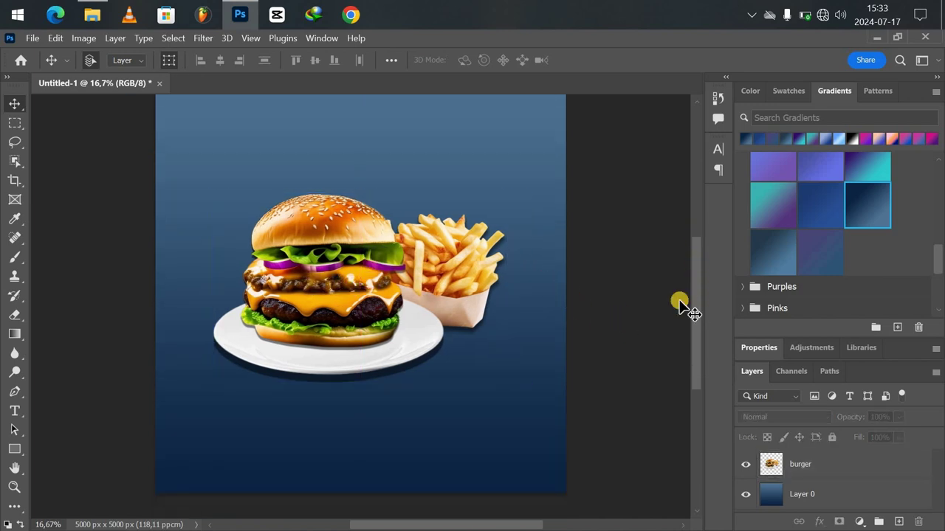
pyautogui.moveTo(696, 311); pyautogui.dragTo(699, 303)
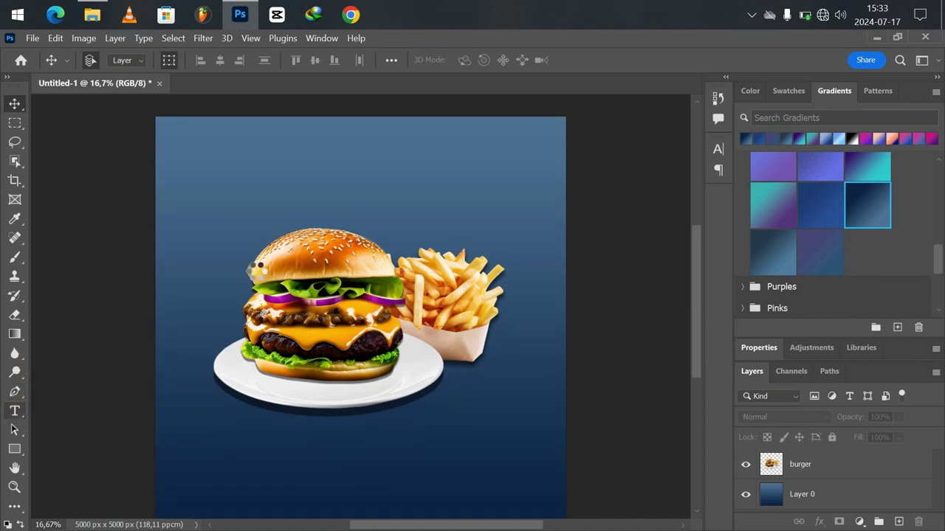
# - Add a white Impact 30 pt 'BURGER PROMO' title text near the top of the poster
pyautogui.press('t')
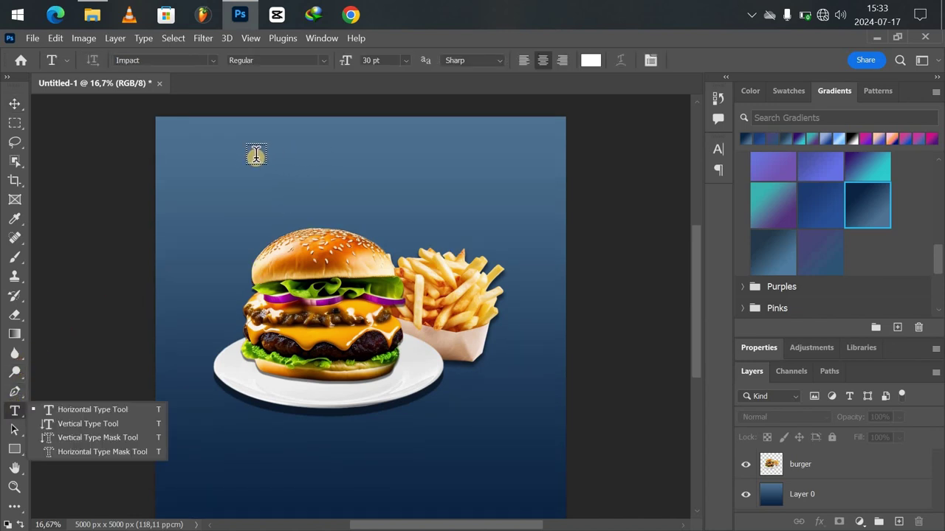
pyautogui.moveTo(225, 147); pyautogui.dragTo(477, 201)
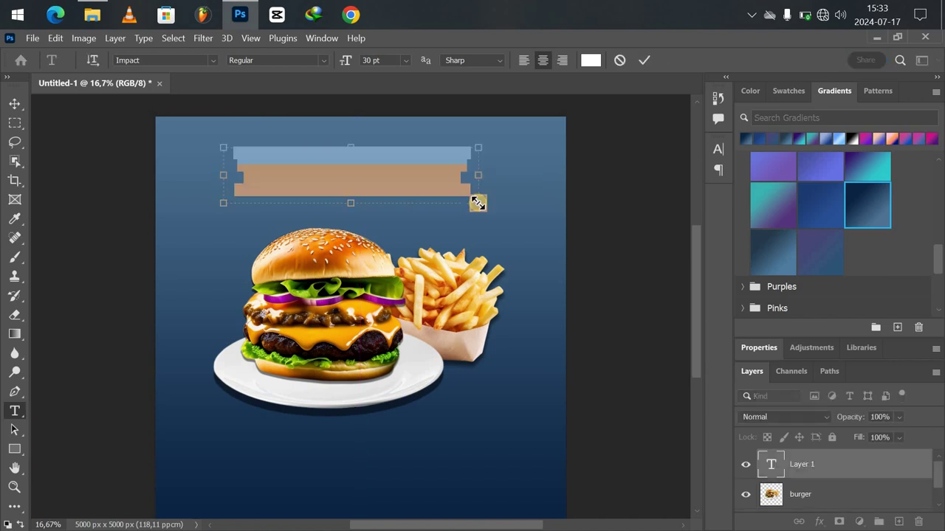
pyautogui.press('BackSpace')
pyautogui.write('BURGER')
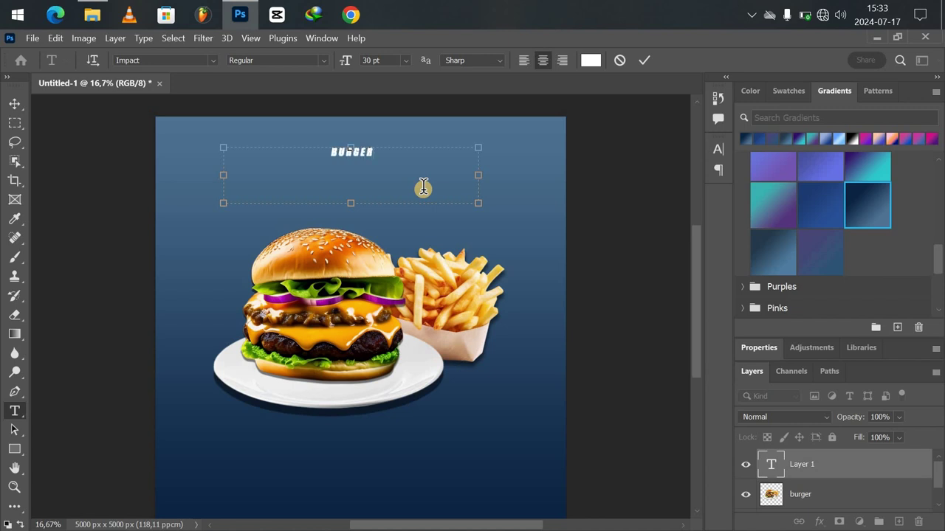
pyautogui.write('PRO')
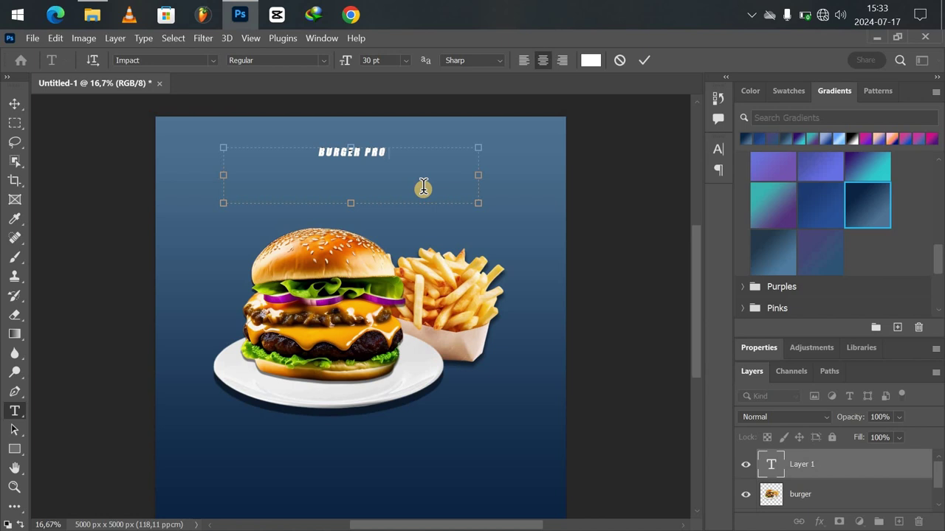
pyautogui.write('MO')
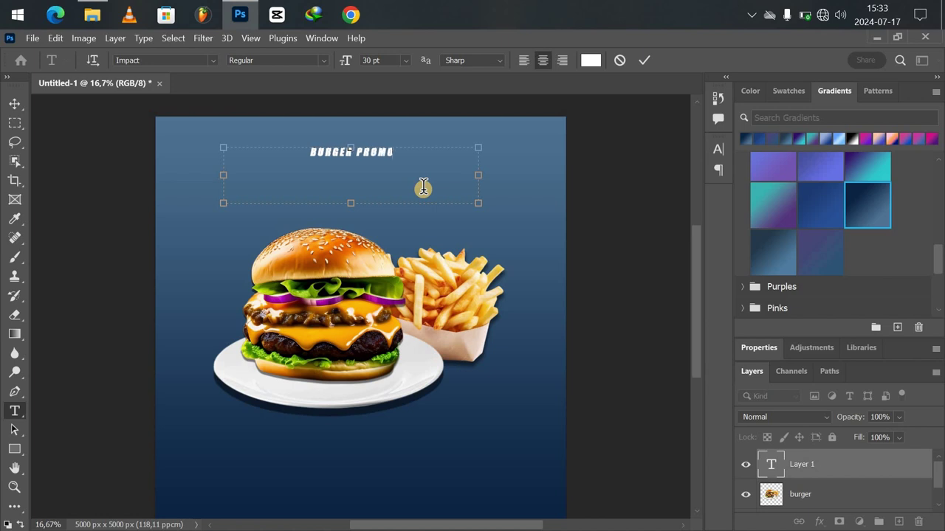
pyautogui.moveTo(394, 153); pyautogui.dragTo(308, 152)
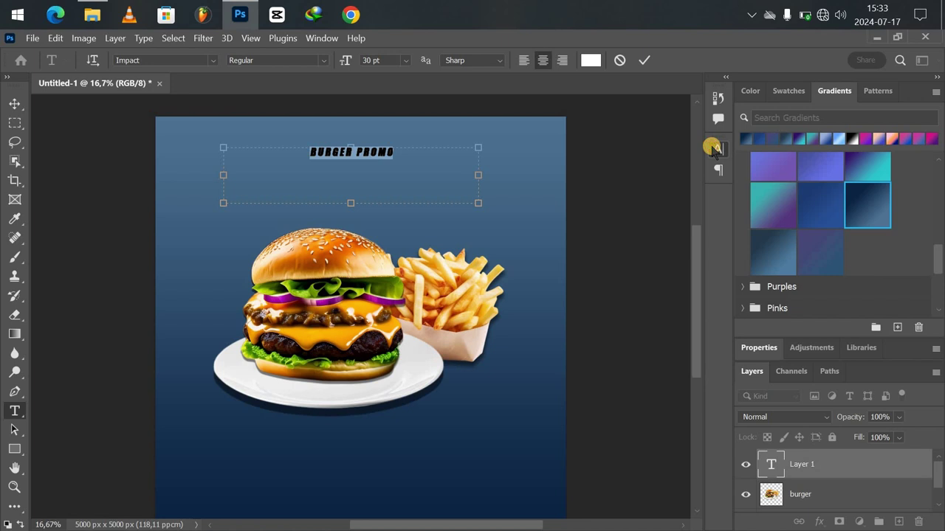
pyautogui.click(716, 149)
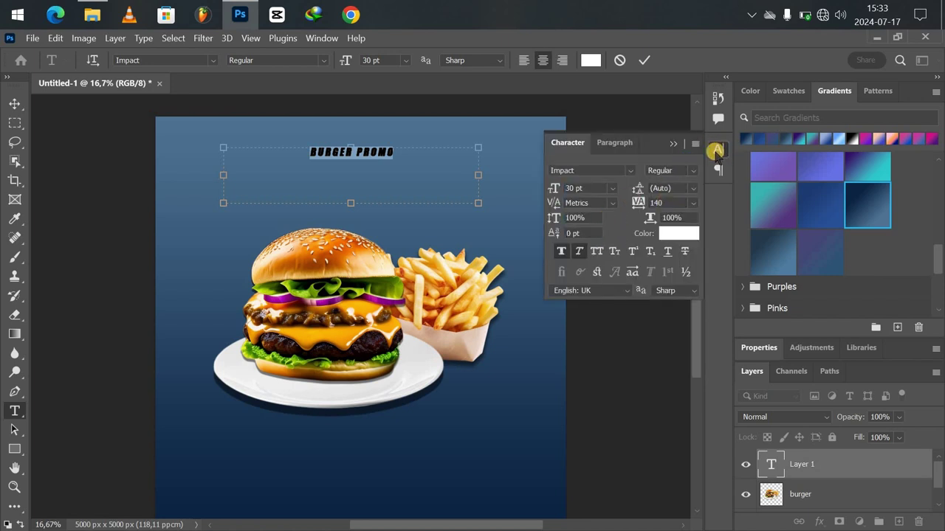
pyautogui.click(716, 149)
pyautogui.click(644, 60)
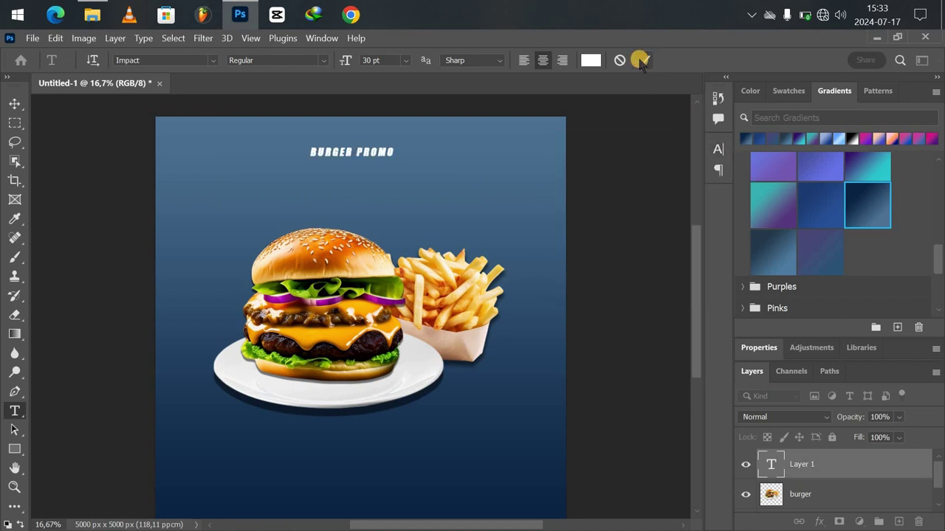
# - Bring up the Paragraph and Character settings panels from the panel list
pyautogui.click(716, 150)
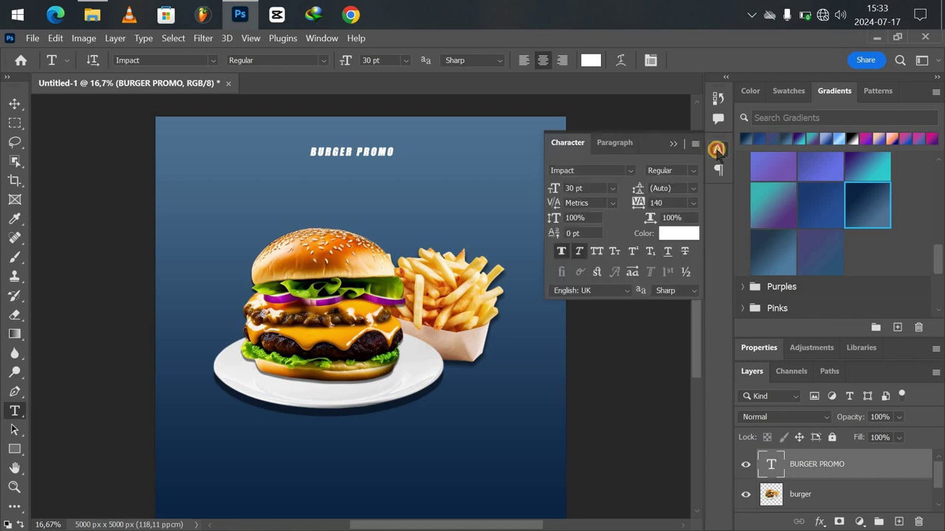
pyautogui.click(323, 38)
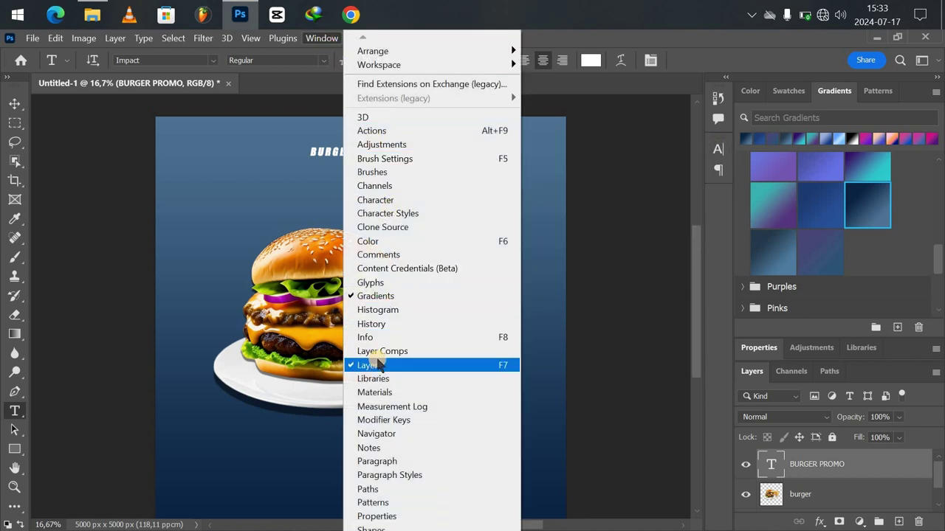
pyautogui.click(376, 463)
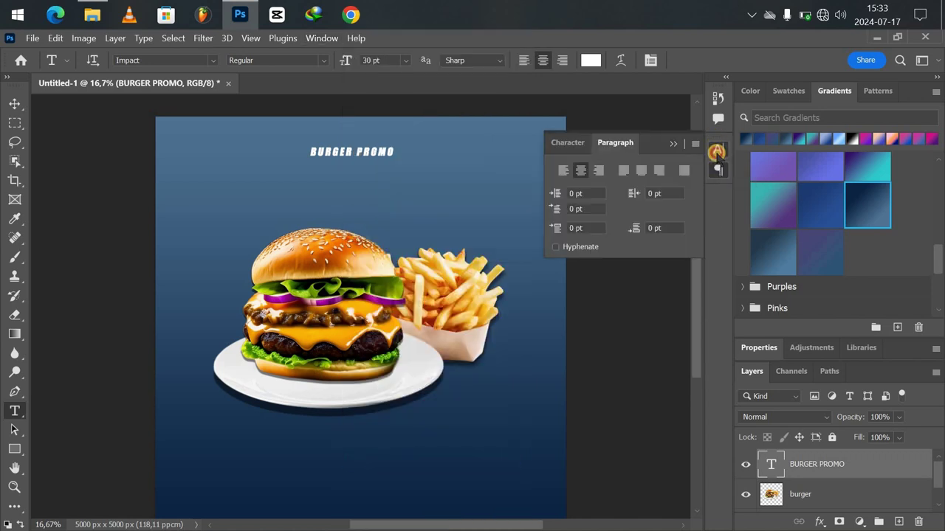
pyautogui.click(718, 153)
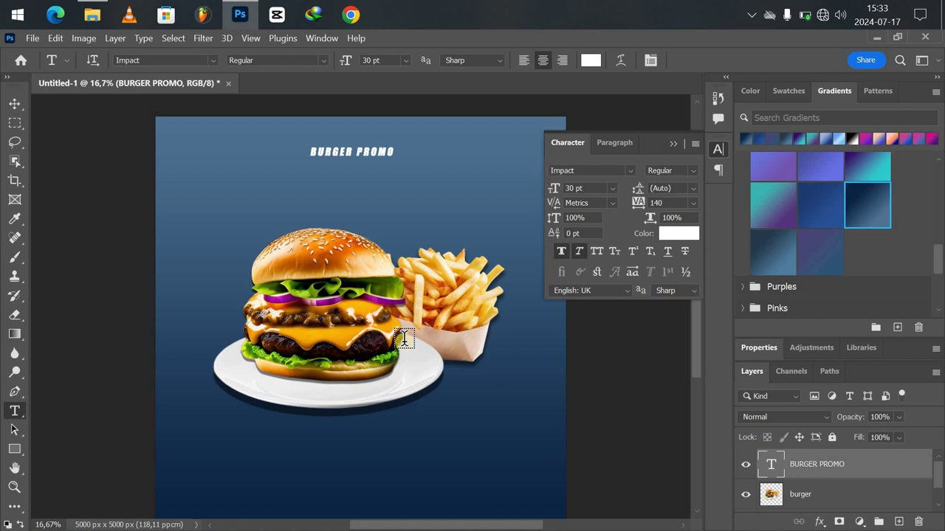
# - Select the BURGER PROMO title layer and enter text editing with all characters selected
pyautogui.click(14, 104)
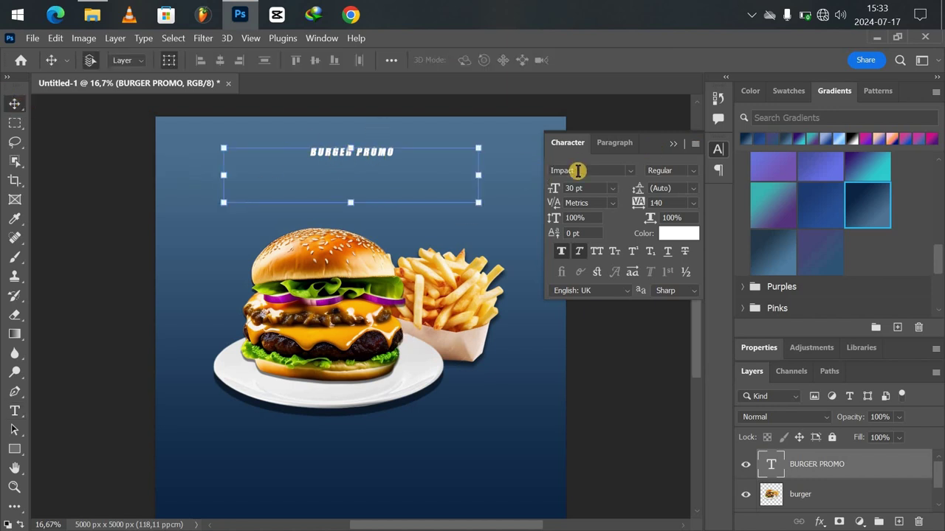
pyautogui.hotkey('ctrl', 'a')
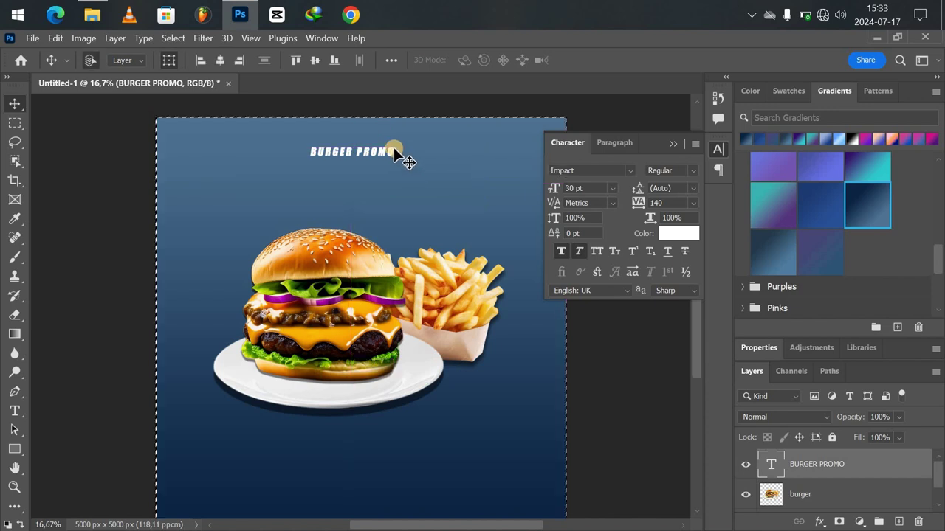
pyautogui.hotkey('ctrl', 'd')
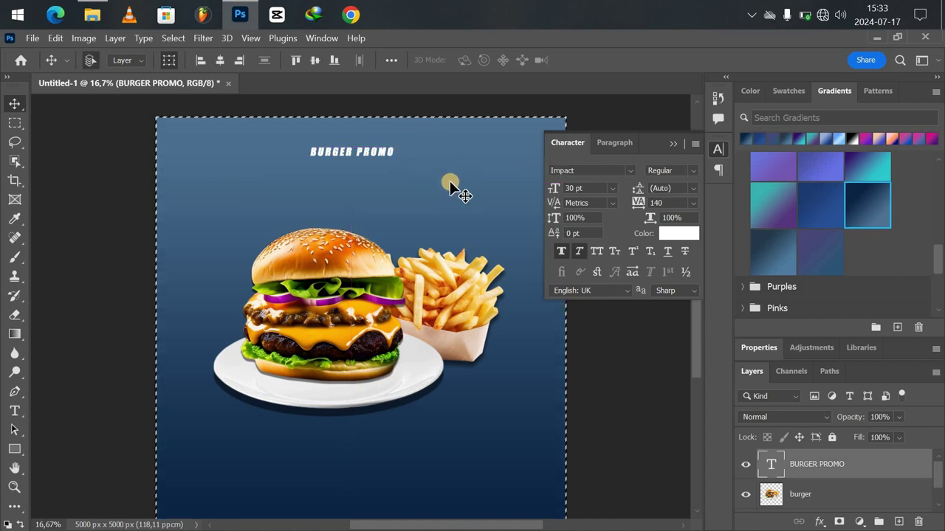
pyautogui.click(450, 181)
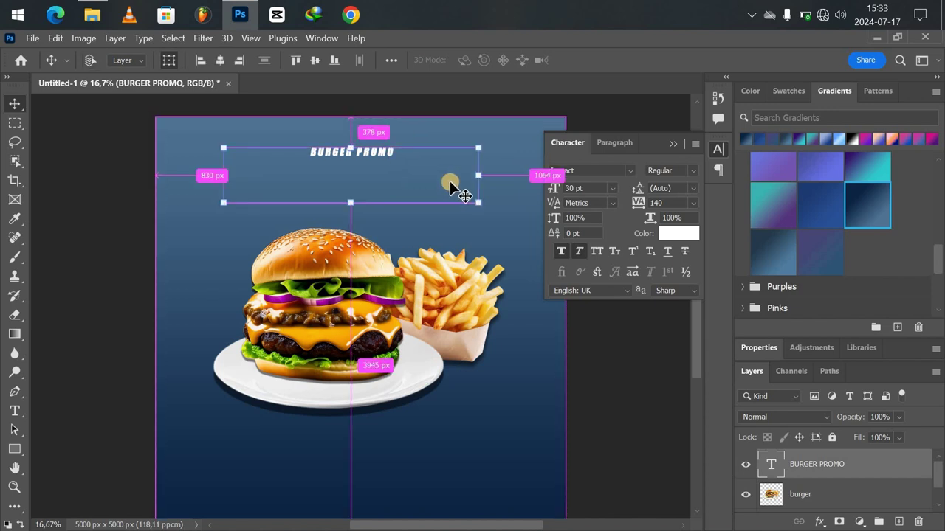
pyautogui.doubleClick(333, 151)
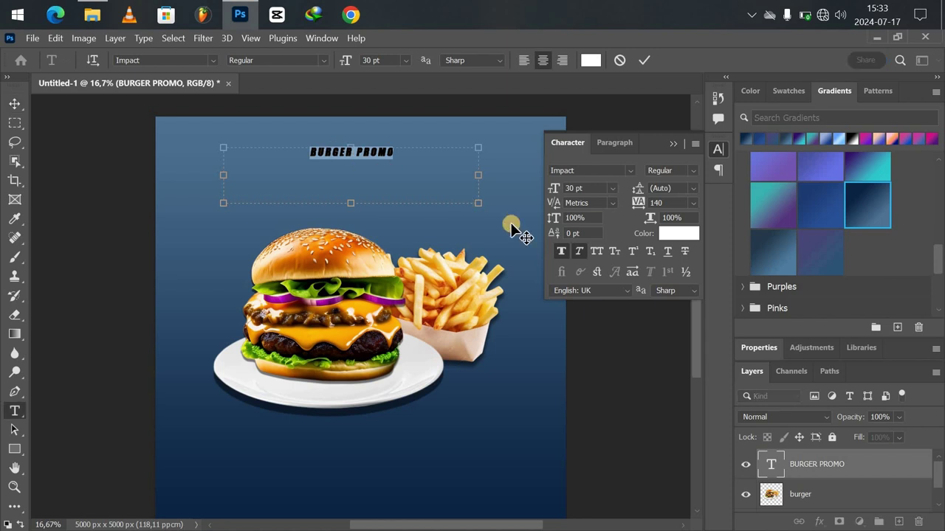
# - Resize the title to 80 pt, remove the faux italic slant, and commit the text
pyautogui.moveTo(551, 188); pyautogui.dragTo(589, 193)
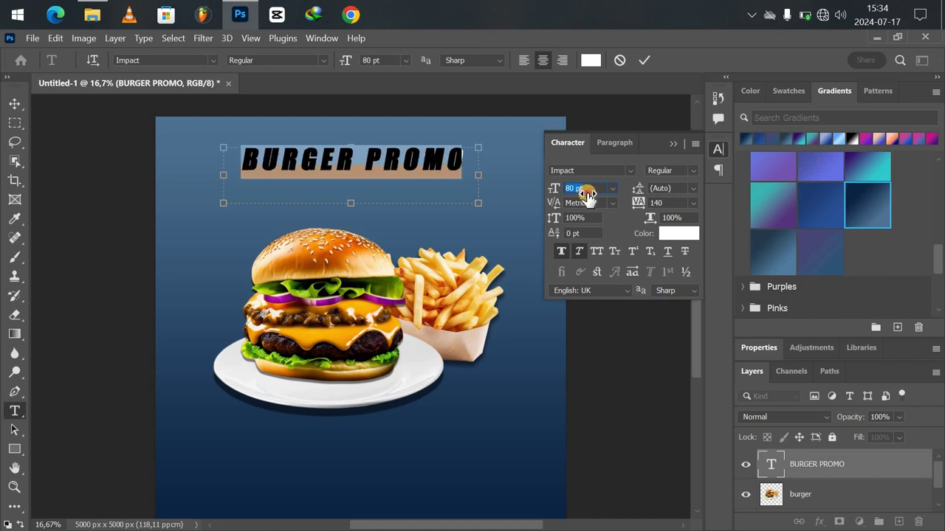
pyautogui.click(579, 252)
pyautogui.click(578, 252)
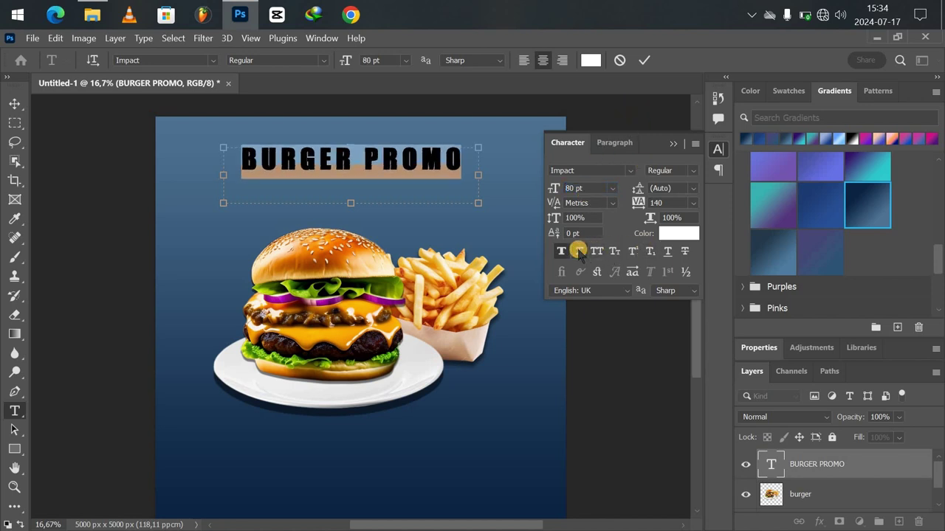
pyautogui.click(645, 61)
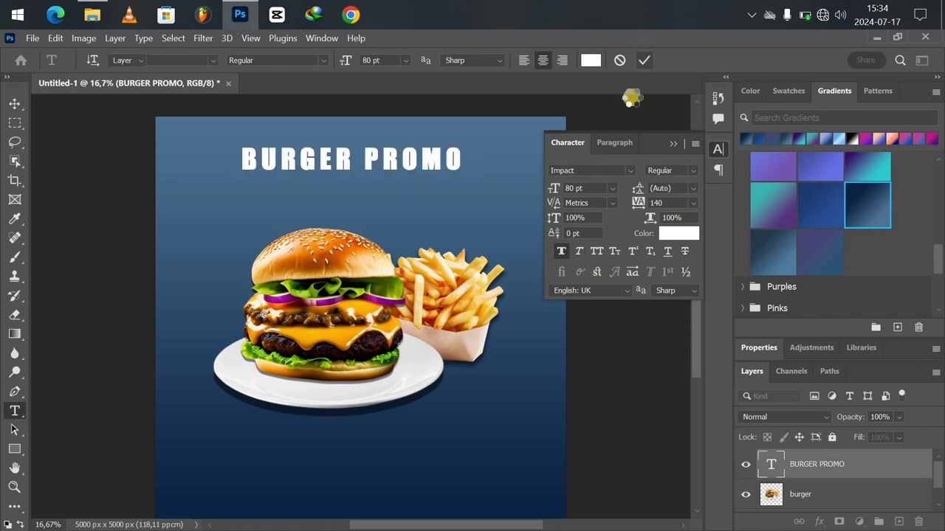
pyautogui.press('v')
pyautogui.click(672, 143)
# - Move the BURGER PROMO title up and centre it horizontally near the poster's top
pyautogui.click(388, 161)
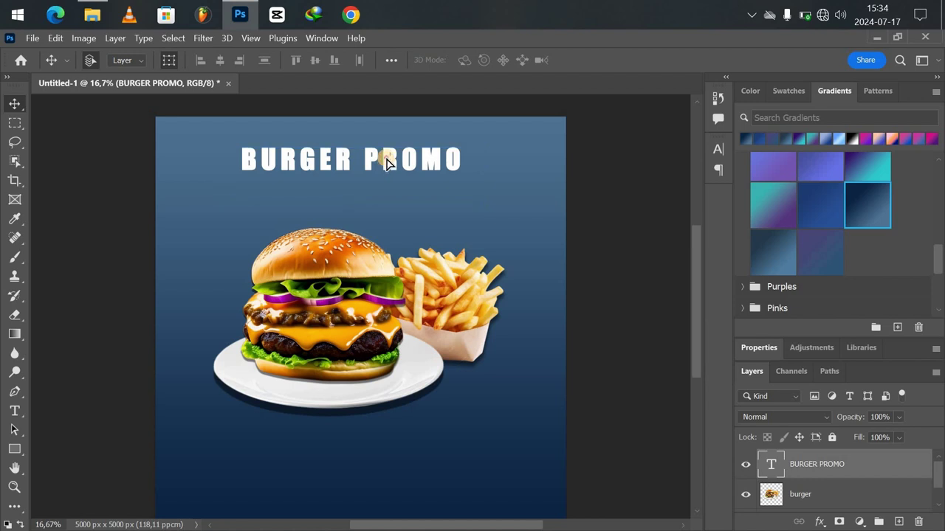
pyautogui.moveTo(386, 160); pyautogui.dragTo(395, 156)
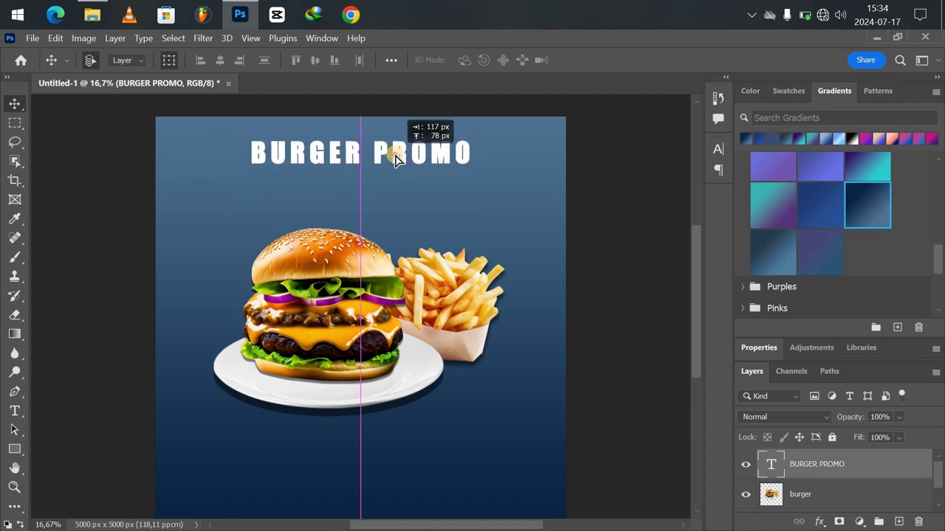
pyautogui.moveTo(396, 161); pyautogui.dragTo(395, 170)
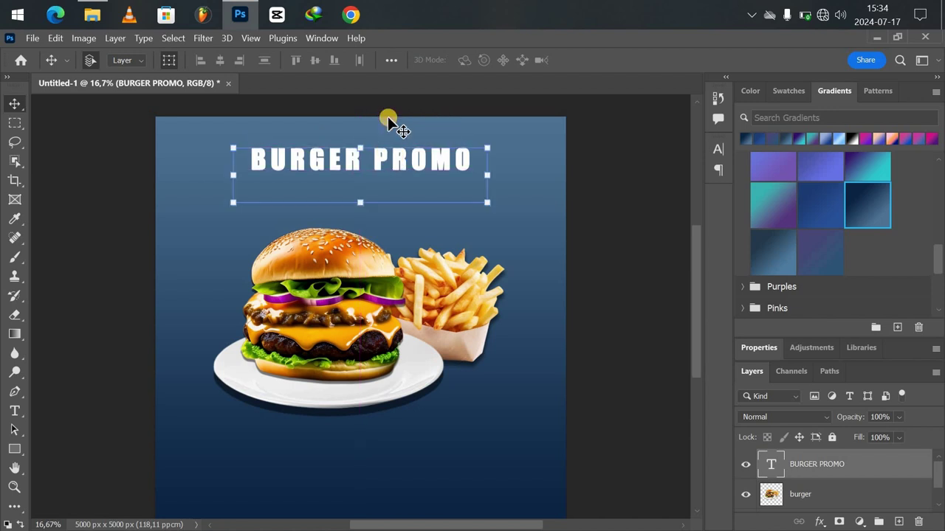
pyautogui.click(647, 233)
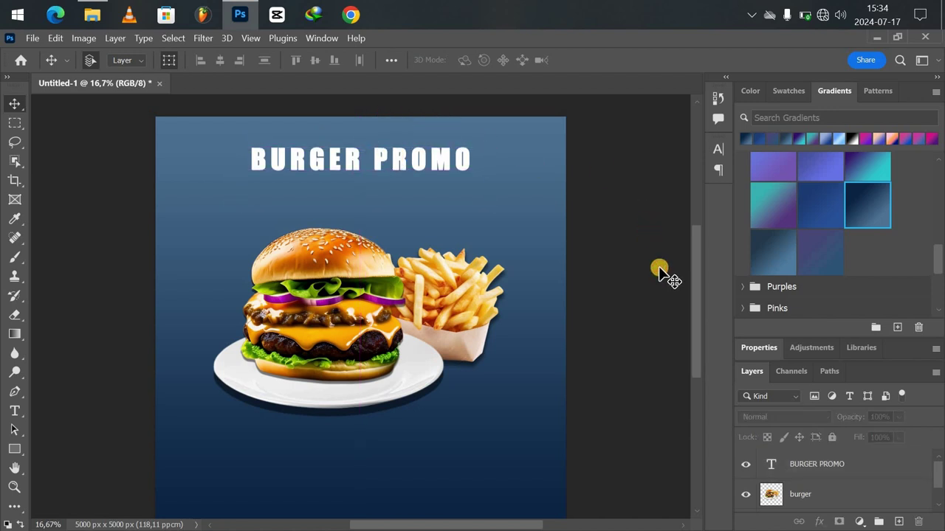
pyautogui.click(865, 465)
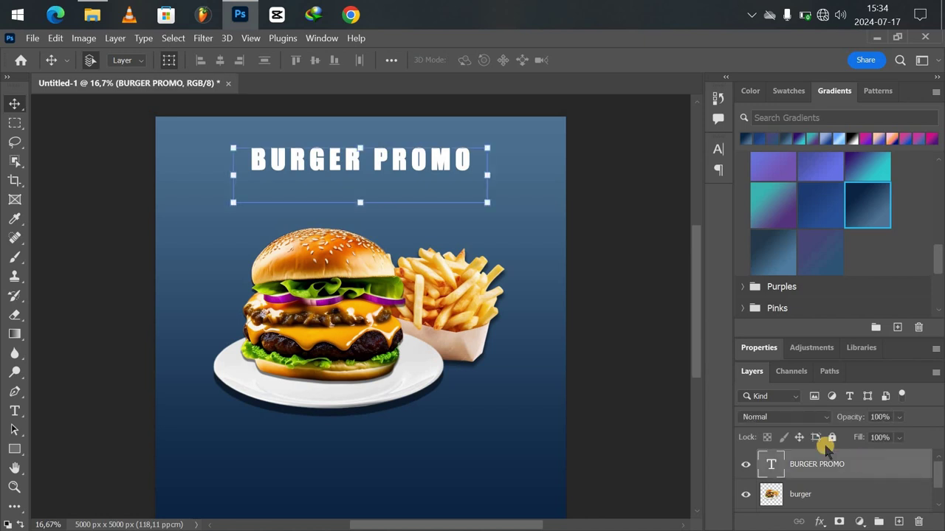
pyautogui.click(791, 371)
pyautogui.click(828, 371)
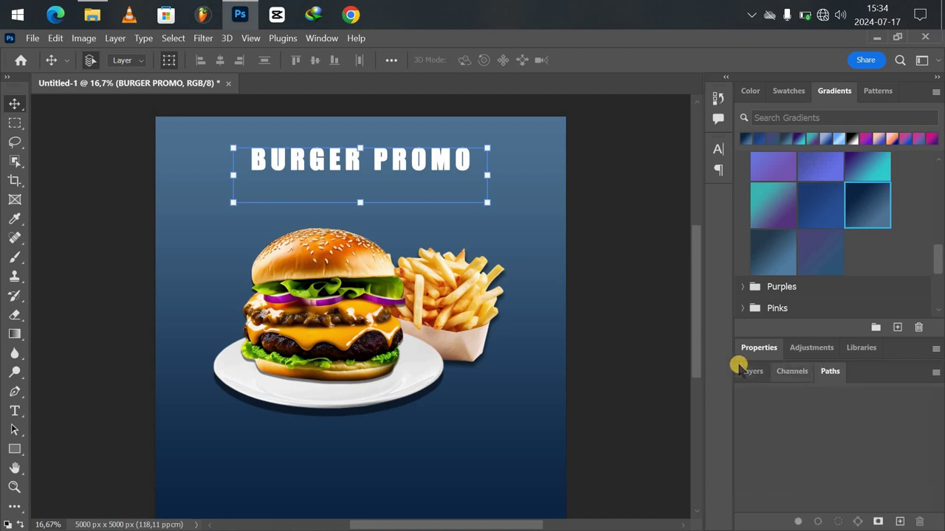
pyautogui.click(739, 366)
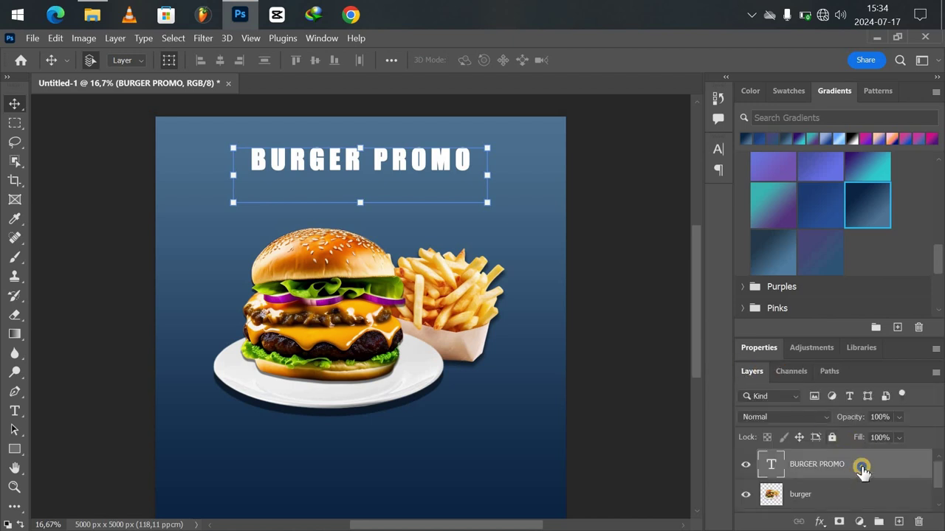
# - Add a 41 px orange outside Stroke to the BURGER PROMO title via Blending Options
pyautogui.rightClick(862, 471)
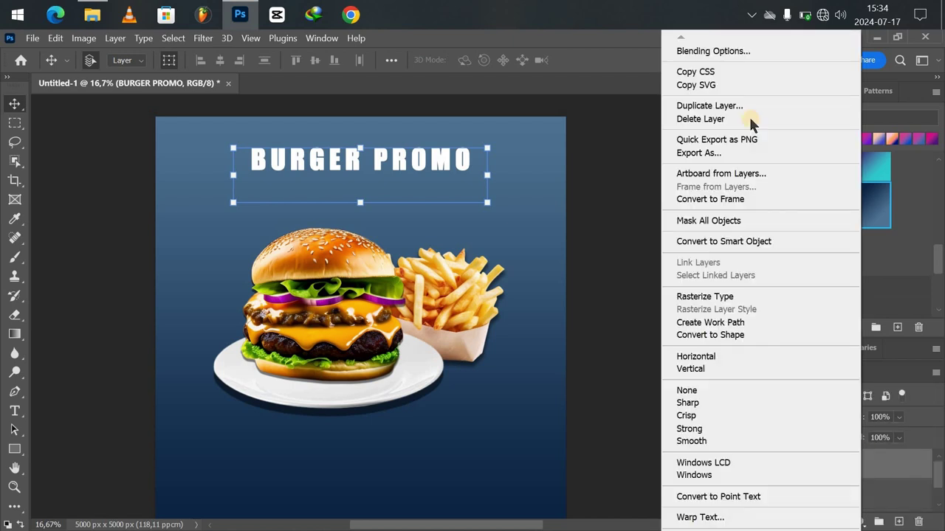
pyautogui.click(735, 52)
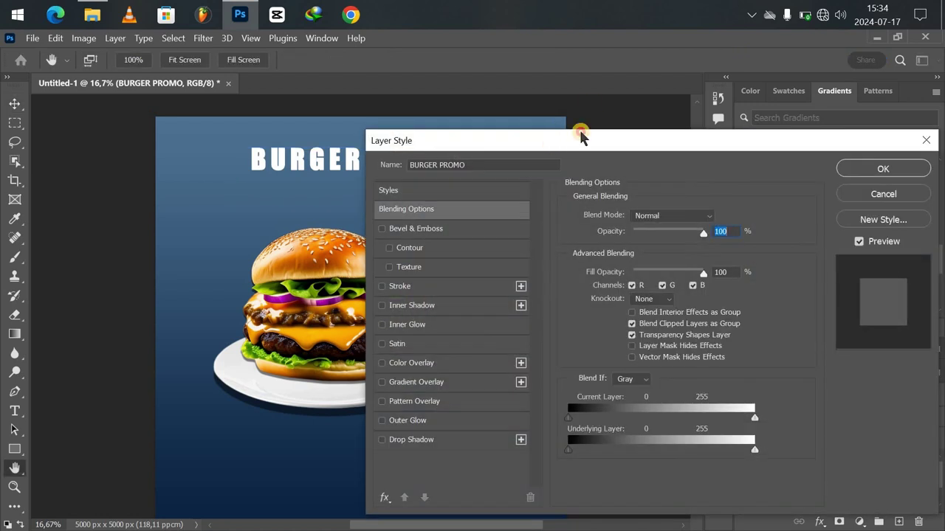
pyautogui.moveTo(581, 137); pyautogui.dragTo(772, 97)
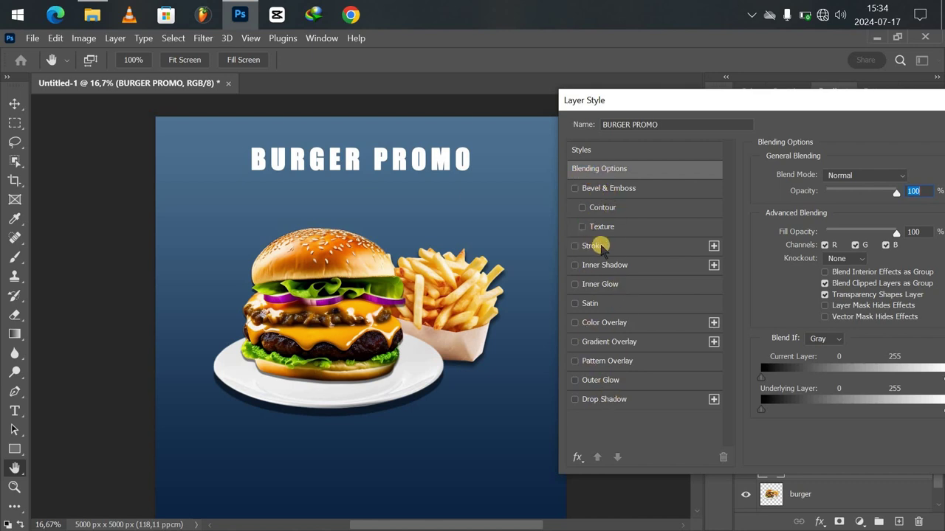
pyautogui.click(594, 246)
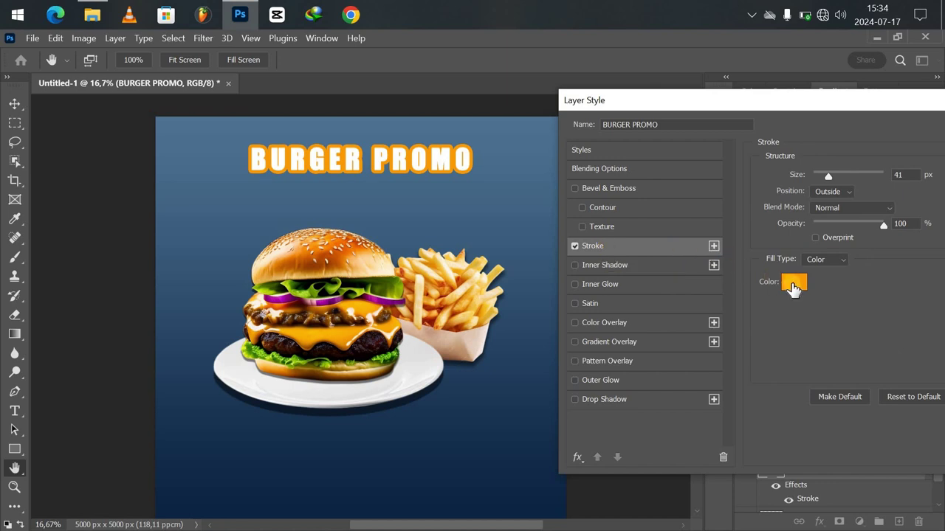
pyautogui.click(793, 286)
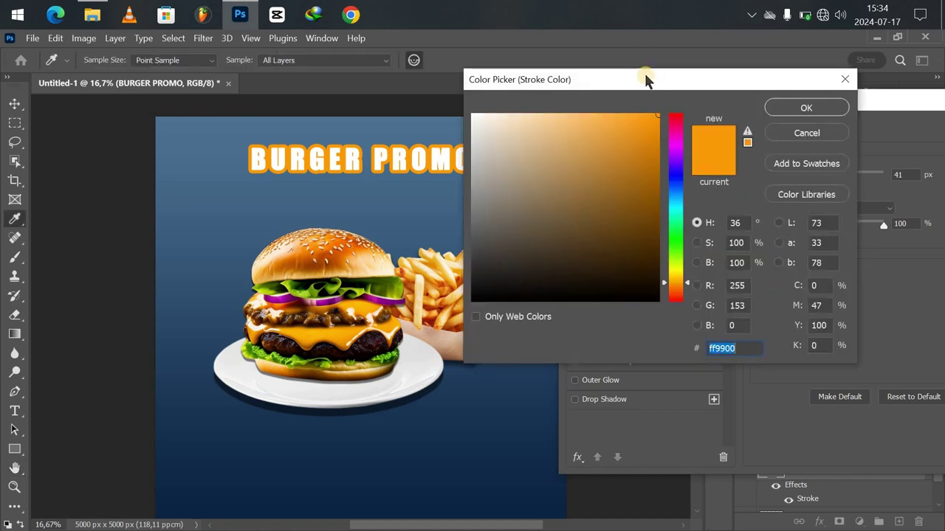
pyautogui.moveTo(645, 76); pyautogui.dragTo(768, 109)
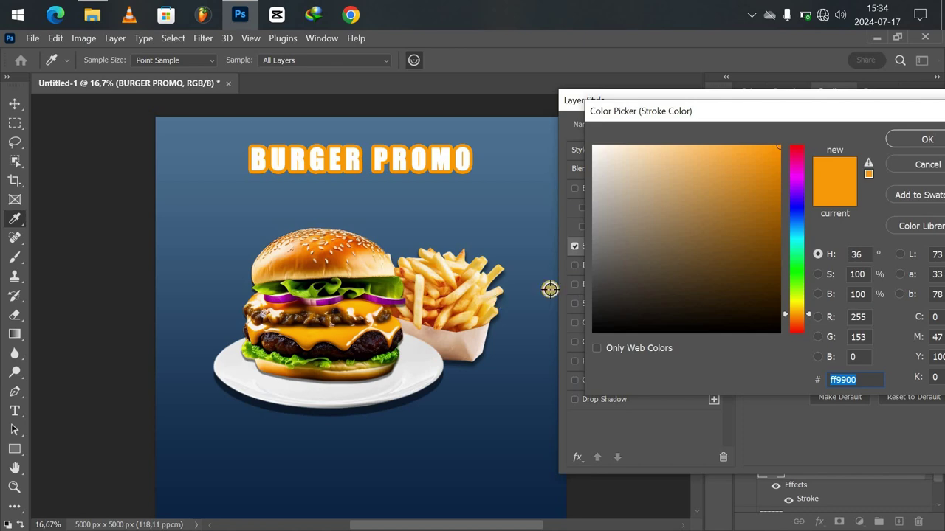
pyautogui.click(437, 282)
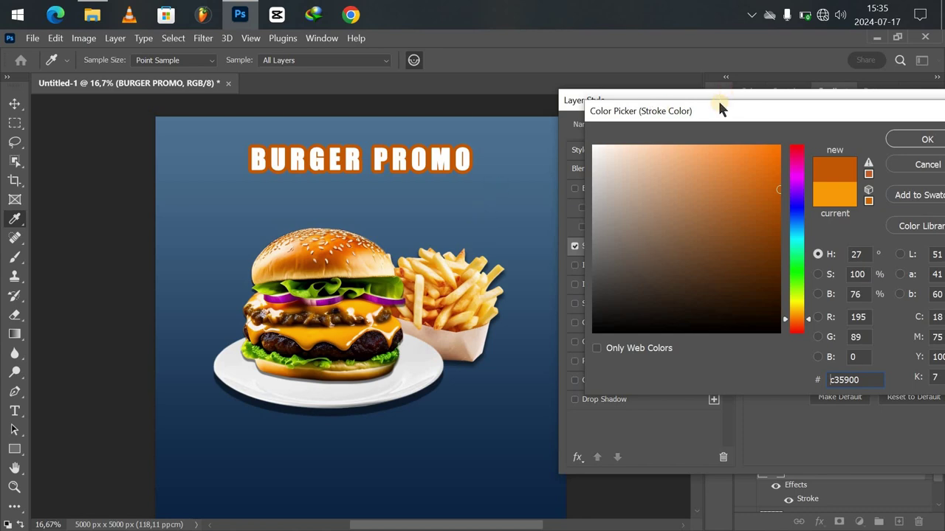
pyautogui.click(359, 309)
pyautogui.click(361, 306)
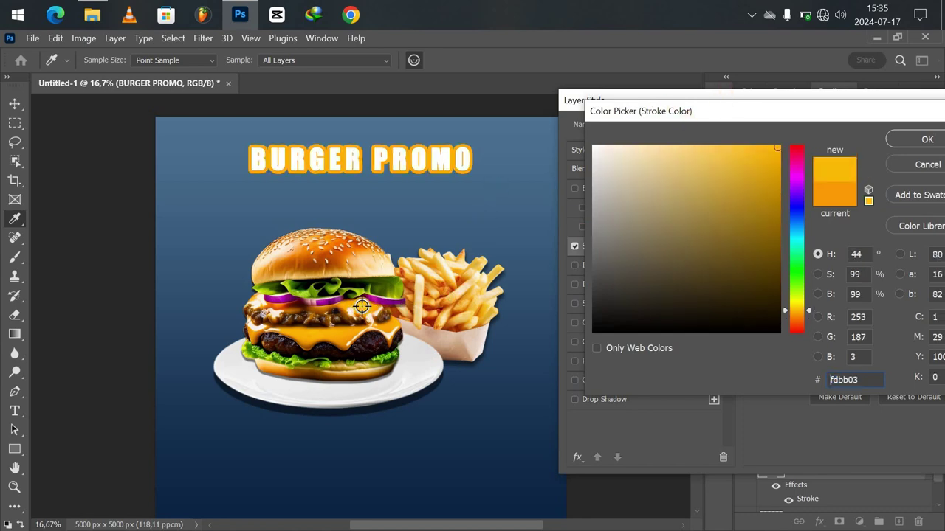
pyautogui.moveTo(791, 117); pyautogui.dragTo(664, 131)
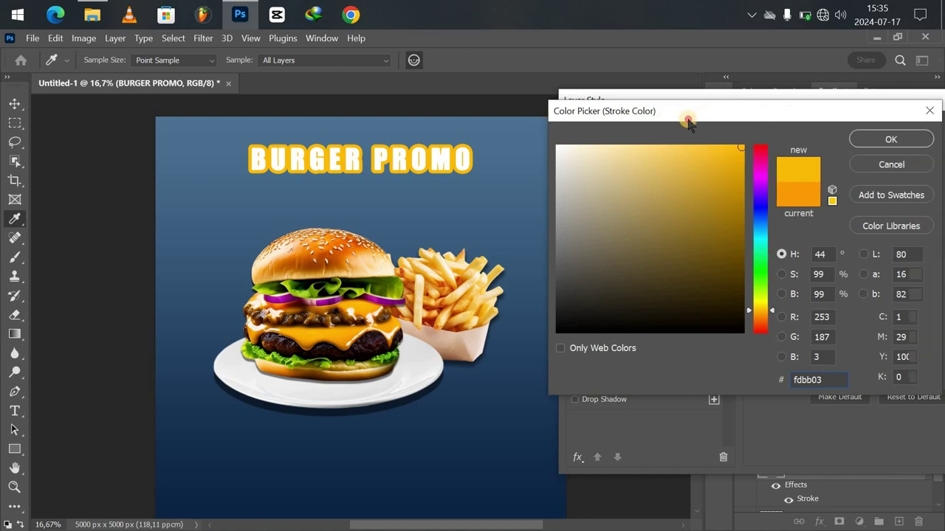
pyautogui.click(703, 215)
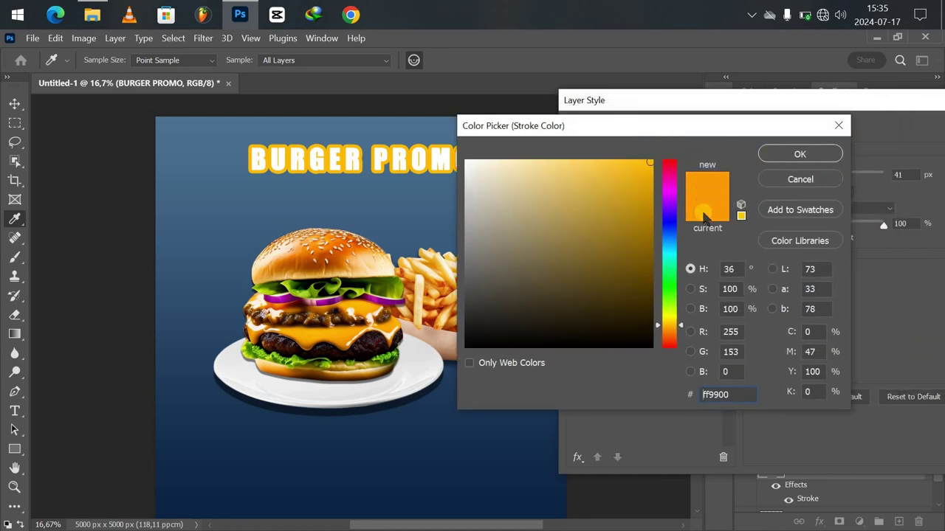
pyautogui.click(810, 159)
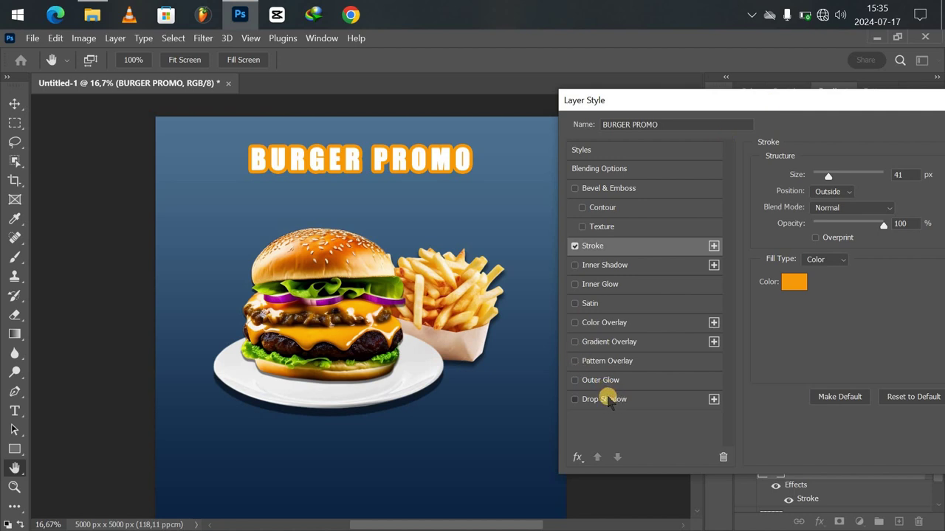
# - Give the title a drop shadow: 100% opacity, 80 px distance, 10% spread, 100 px size
pyautogui.click(607, 399)
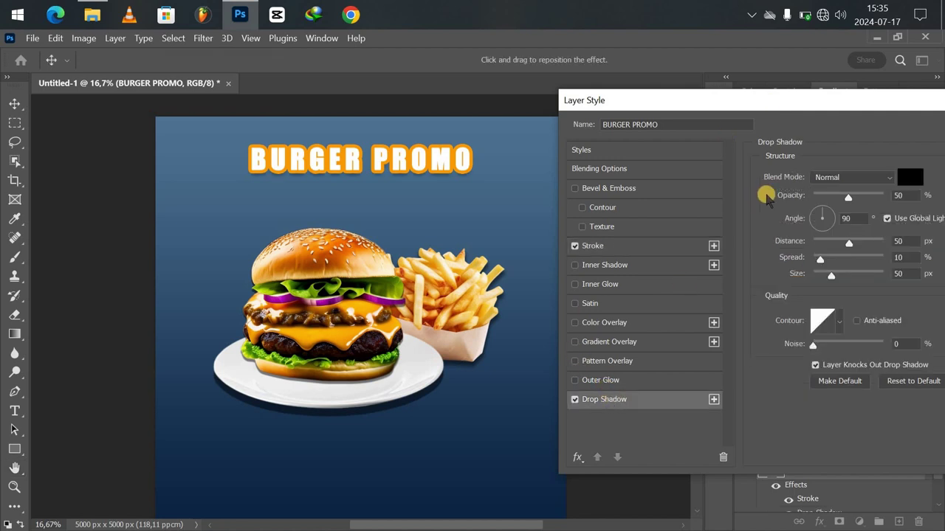
pyautogui.moveTo(848, 198); pyautogui.dragTo(895, 199)
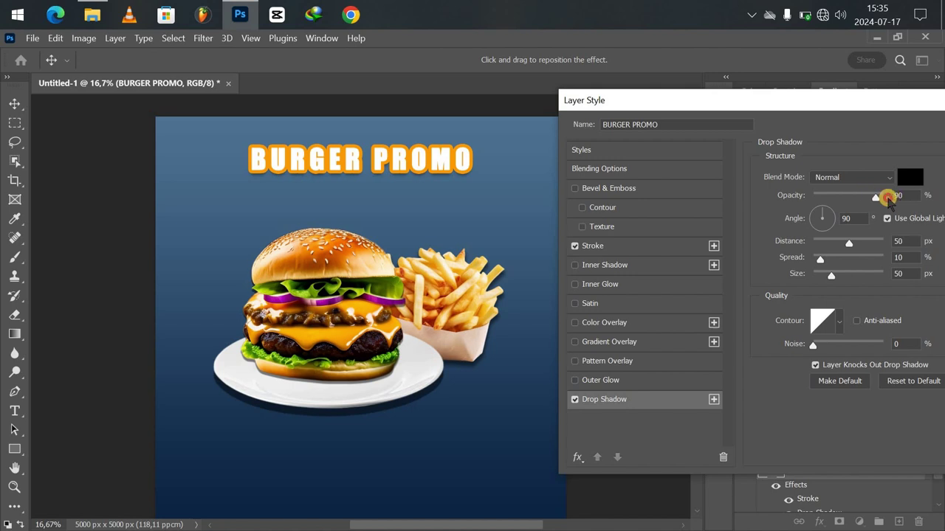
pyautogui.moveTo(849, 242); pyautogui.dragTo(857, 245)
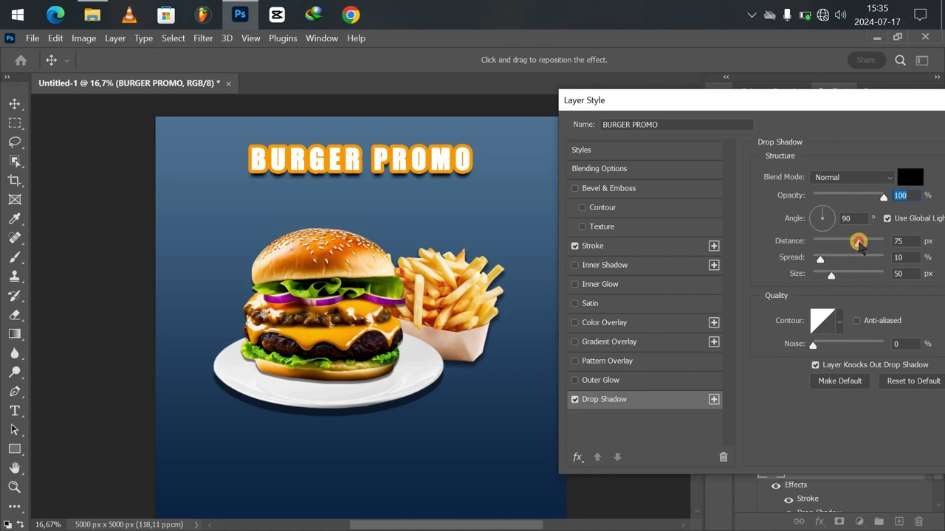
pyautogui.moveTo(861, 245); pyautogui.dragTo(862, 245)
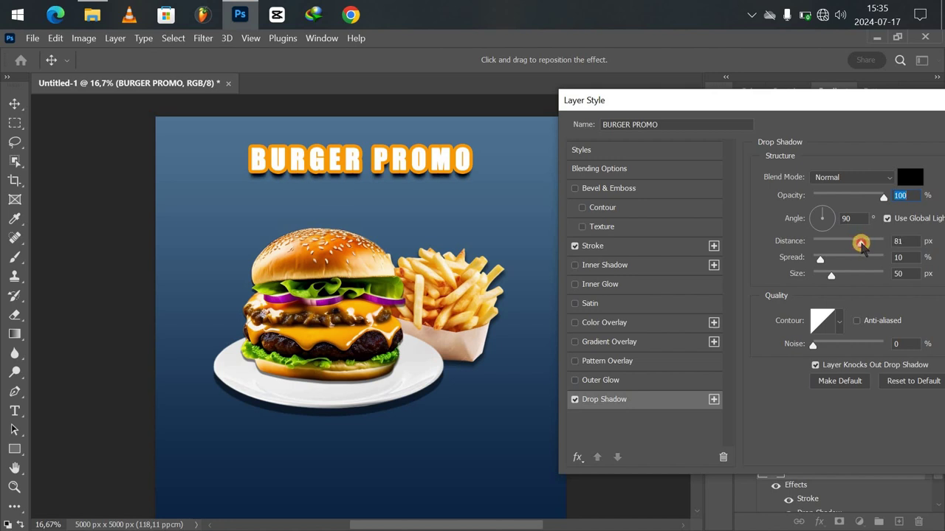
pyautogui.doubleClick(905, 243)
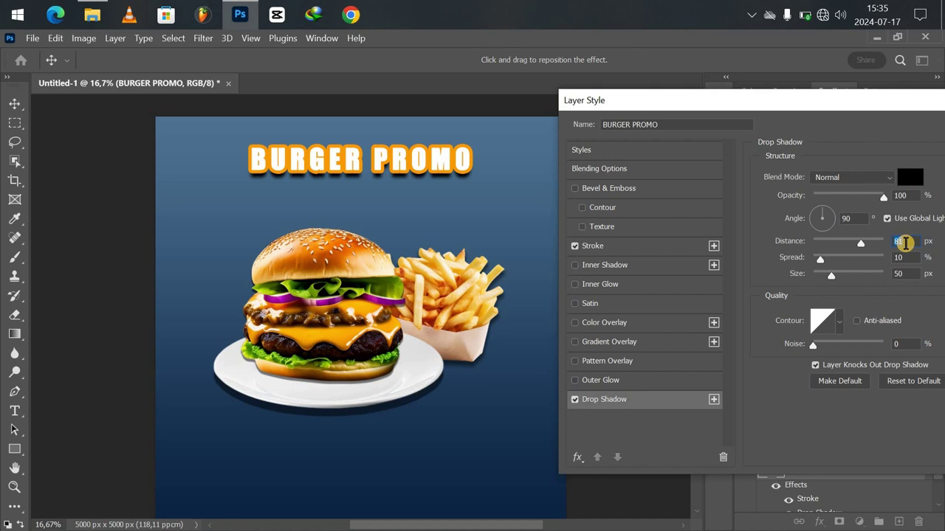
pyautogui.write('8')
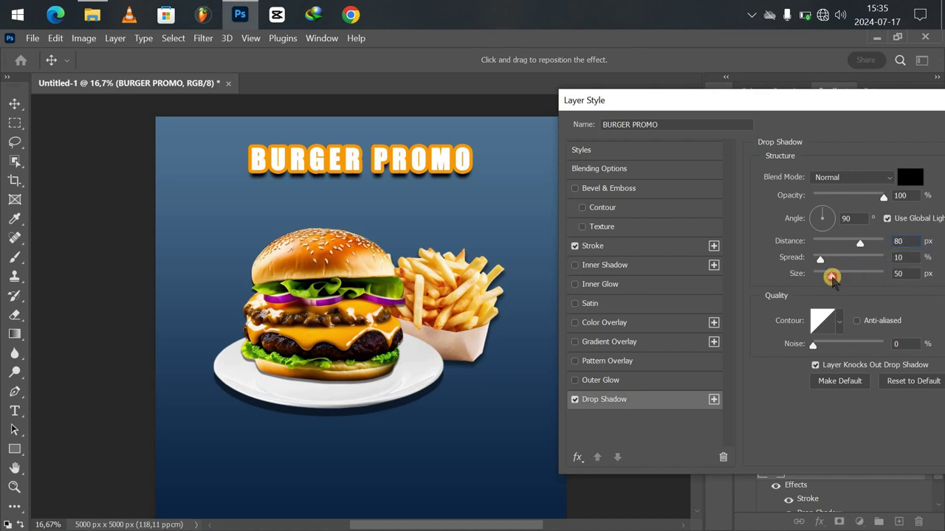
pyautogui.moveTo(832, 277); pyautogui.dragTo(843, 284)
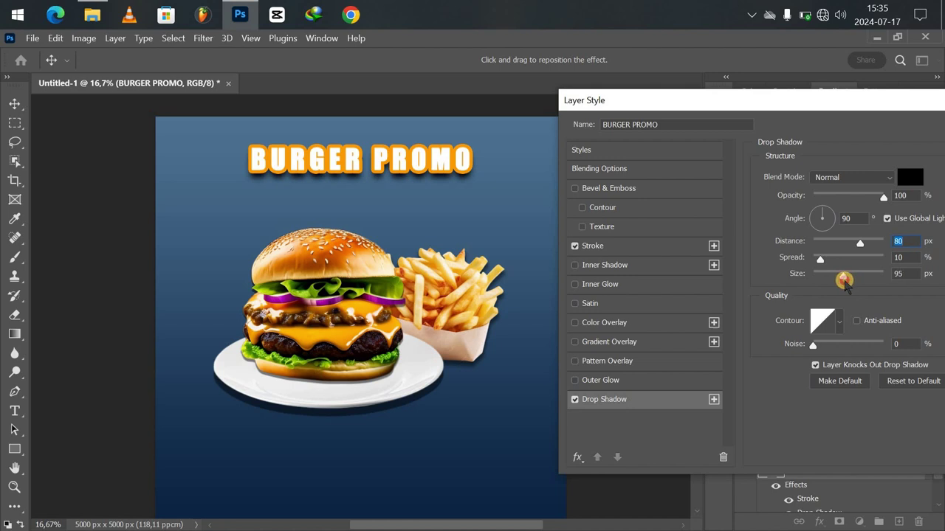
pyautogui.moveTo(844, 279); pyautogui.dragTo(844, 279)
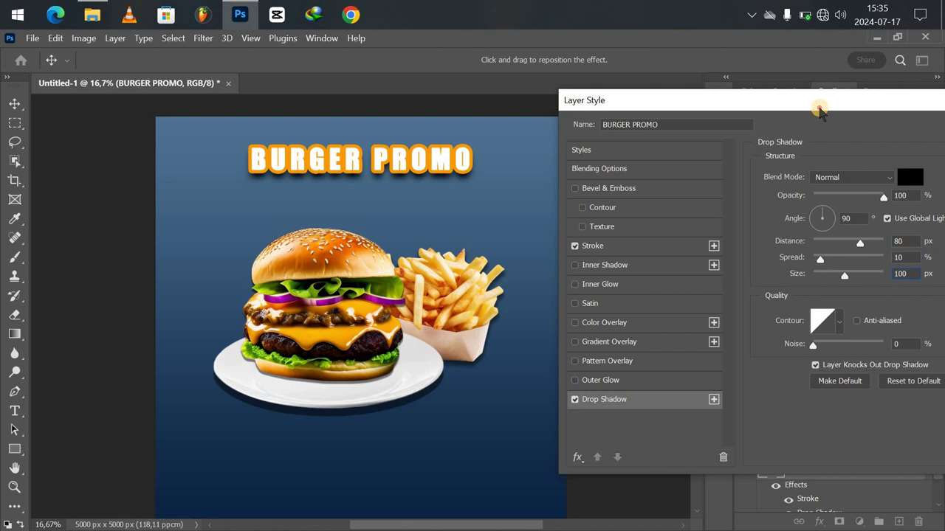
pyautogui.moveTo(819, 109); pyautogui.dragTo(646, 136)
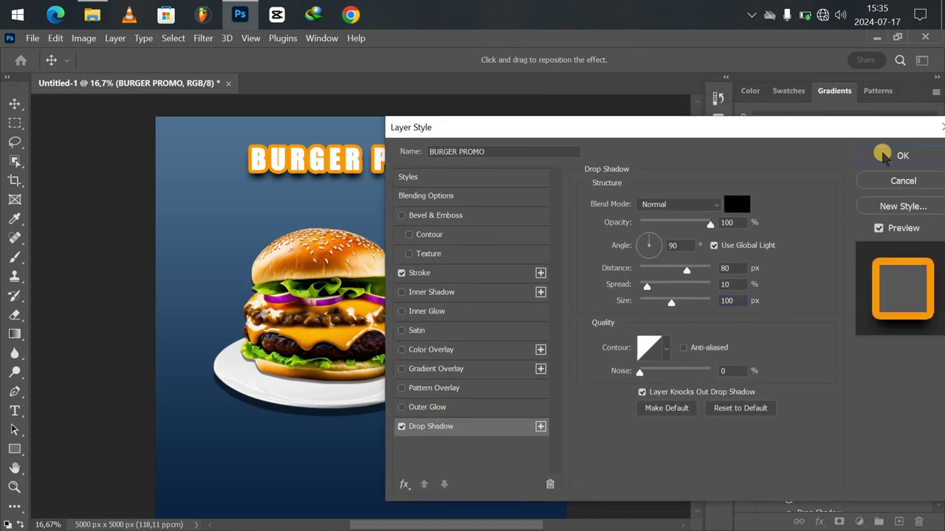
pyautogui.click(883, 155)
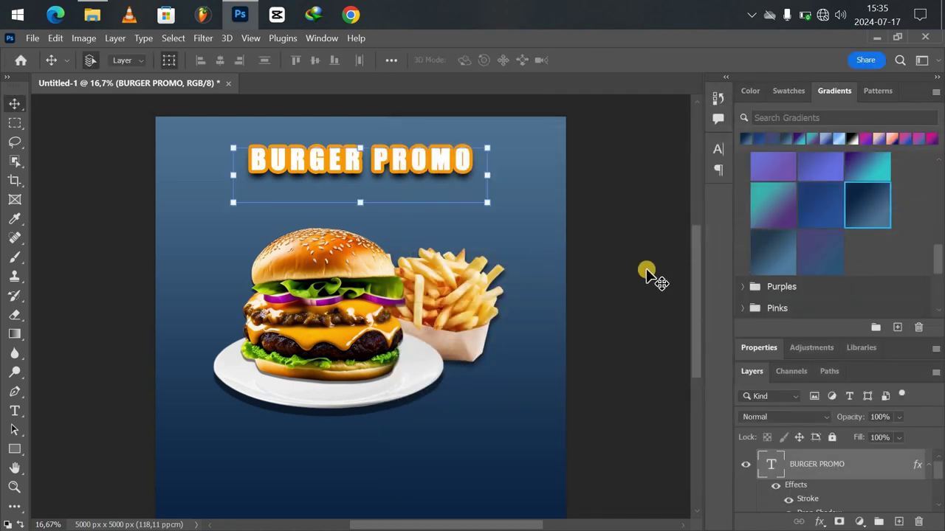
# - Add a white '+' text layer just below the right end of the BURGER PROMO title
pyautogui.click(647, 274)
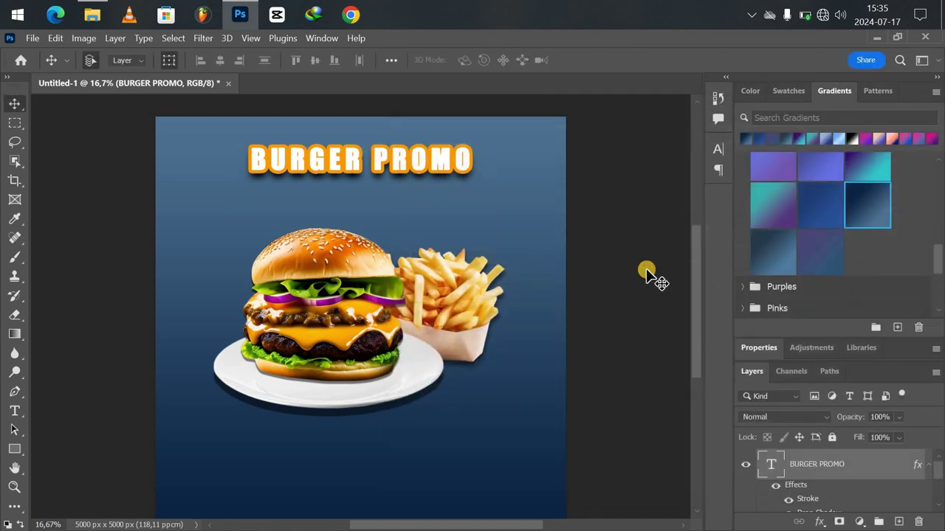
pyautogui.click(14, 412)
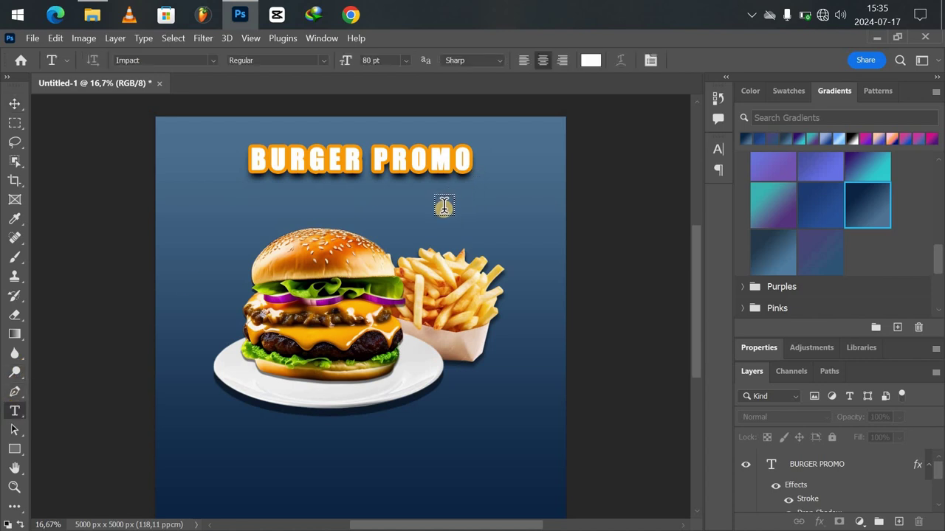
pyautogui.click(443, 207)
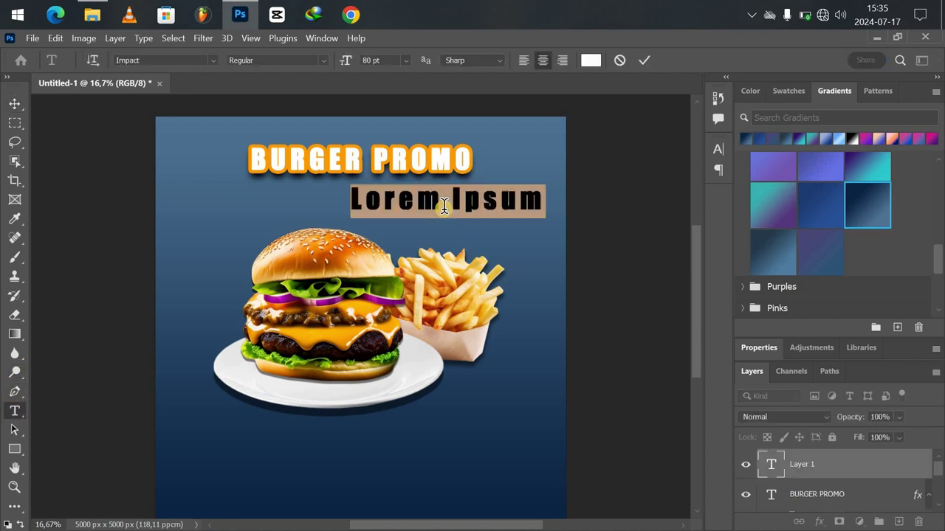
pyautogui.press('BackSpace')
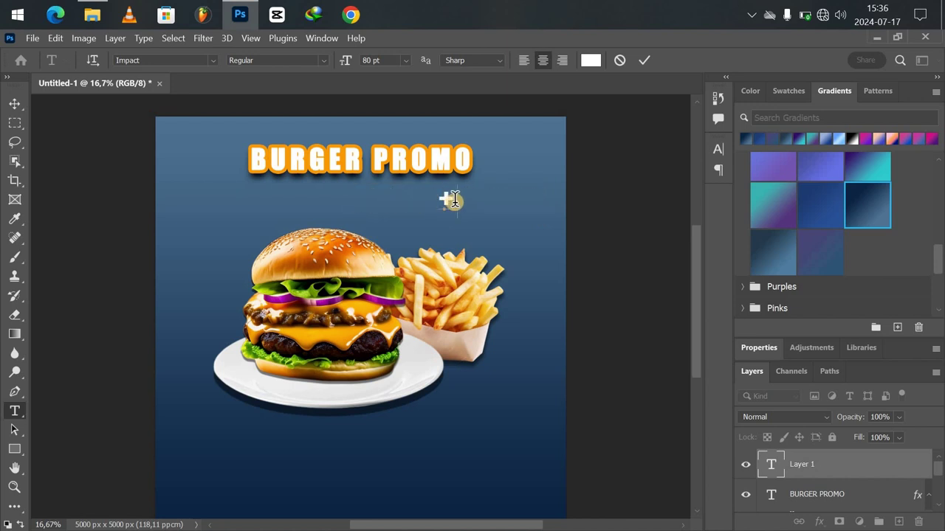
pyautogui.click(645, 59)
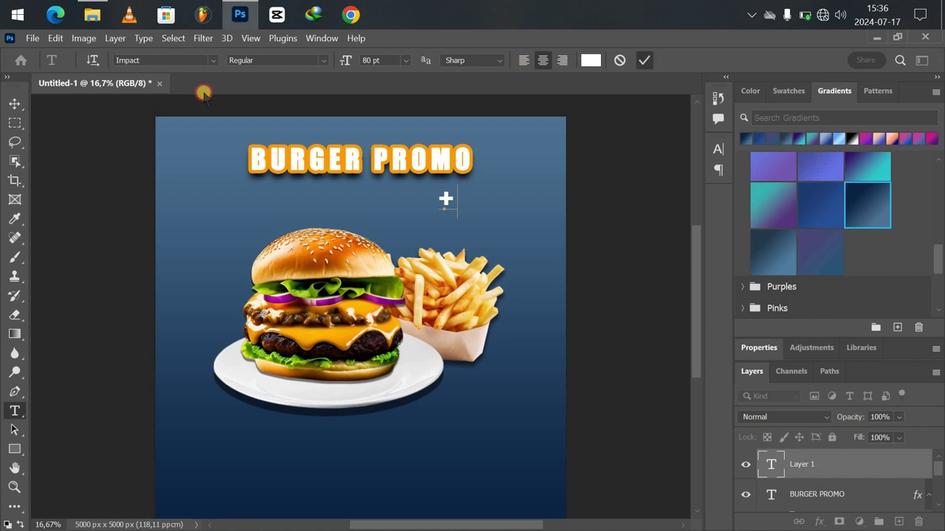
pyautogui.click(15, 103)
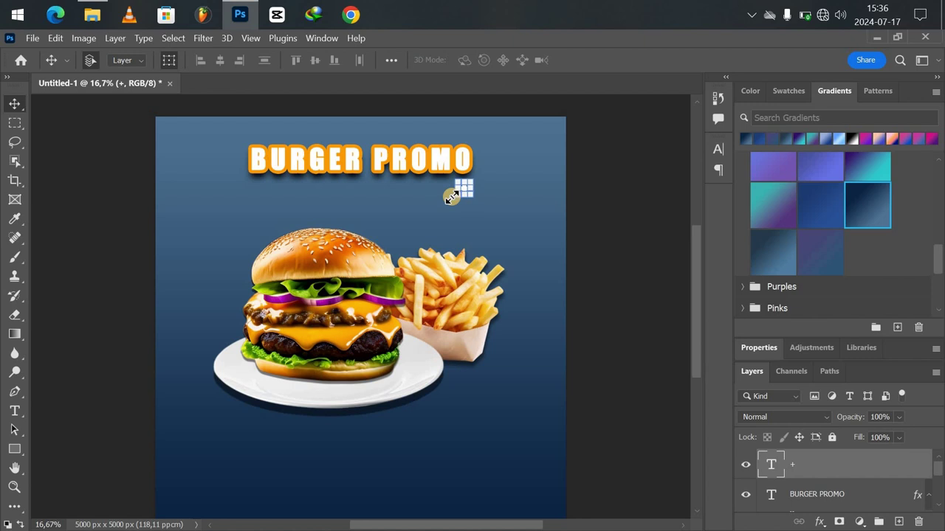
pyautogui.click(624, 160)
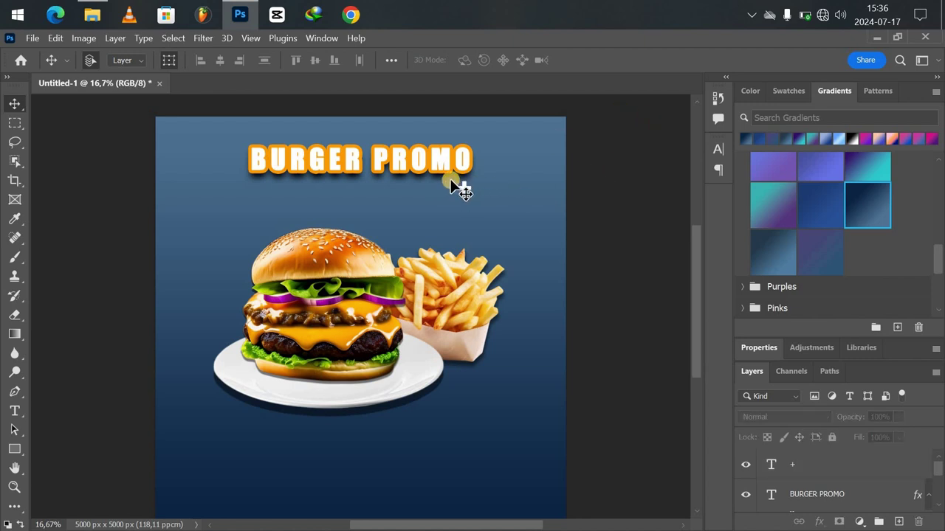
pyautogui.moveTo(465, 192); pyautogui.dragTo(470, 185)
pyautogui.click(649, 235)
# - Drag the price tag image from File Explorer onto the poster and enlarge it to about 333%
pyautogui.click(87, 13)
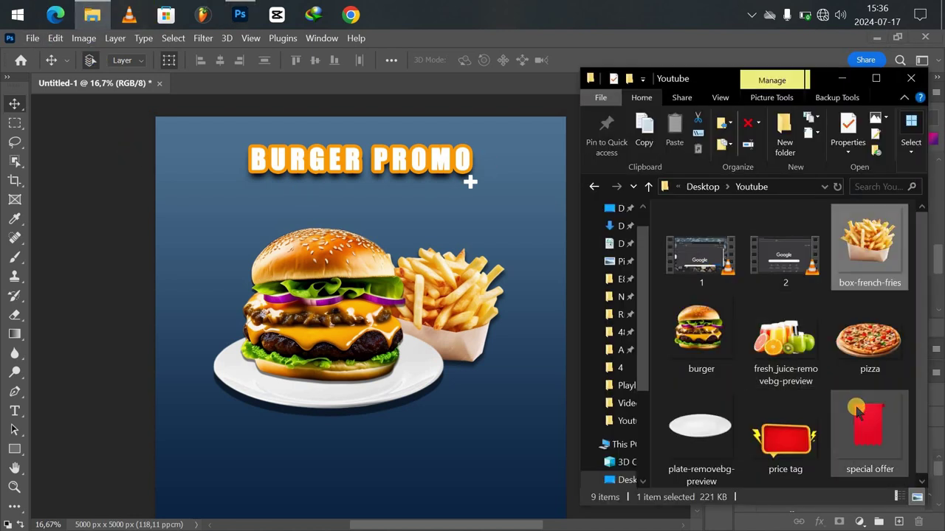
pyautogui.click(798, 436)
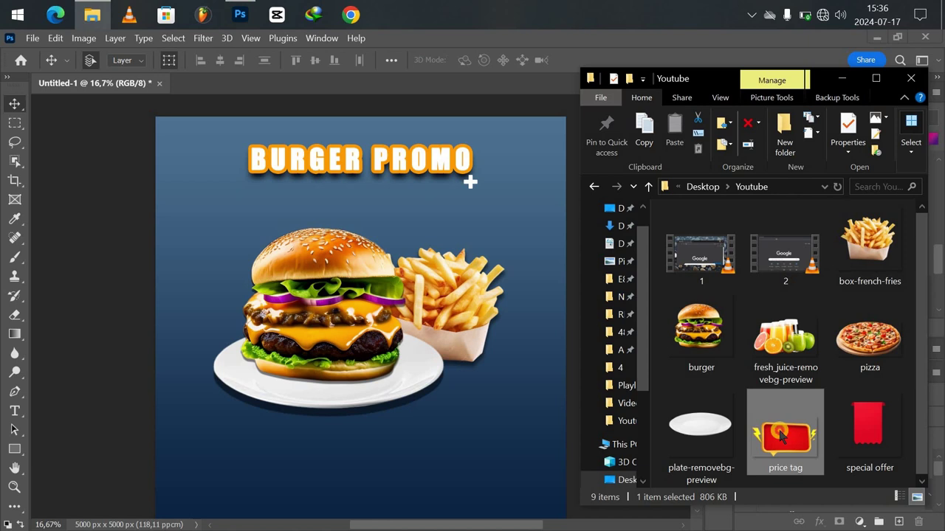
pyautogui.moveTo(783, 435); pyautogui.dragTo(375, 377)
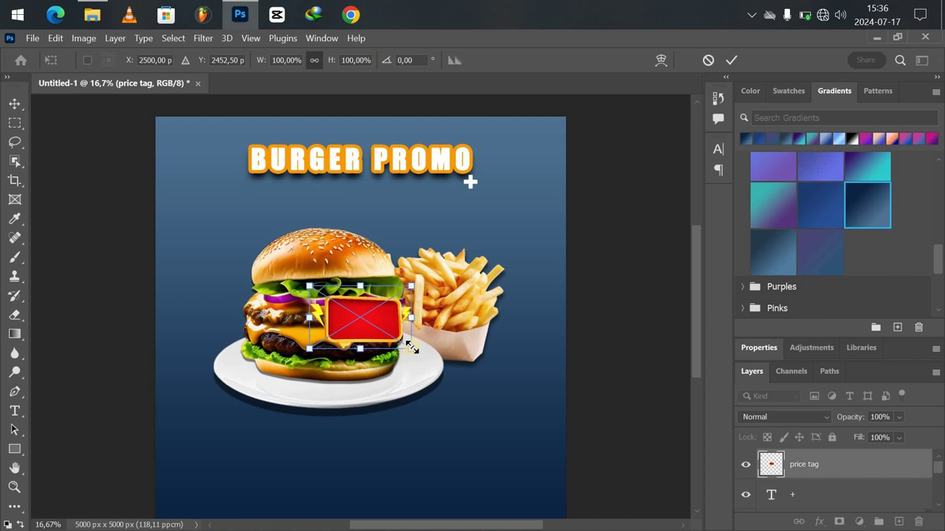
pyautogui.moveTo(411, 348)
pyautogui.mouseDown()
pyautogui.moveTo(551, 422)
pyautogui.moveTo(547, 432)
pyautogui.mouseUp()
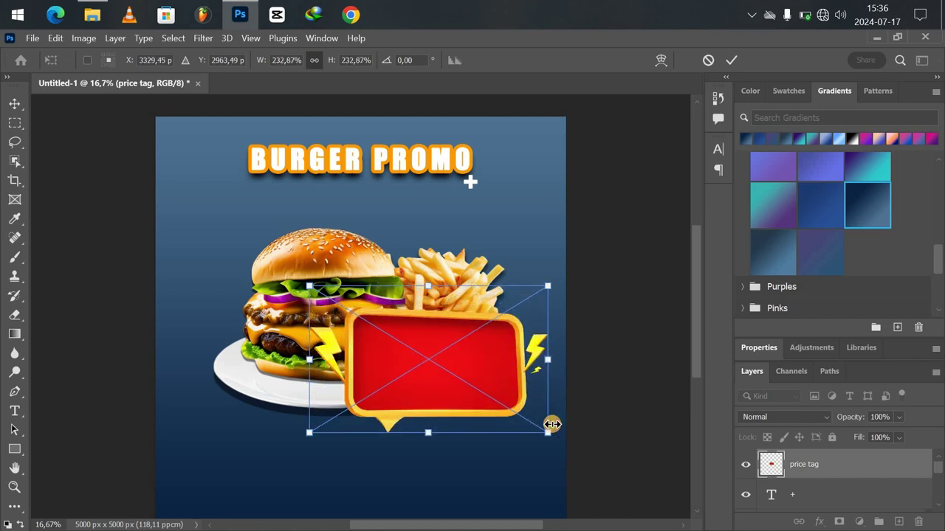
pyautogui.moveTo(301, 283); pyautogui.dragTo(200, 225)
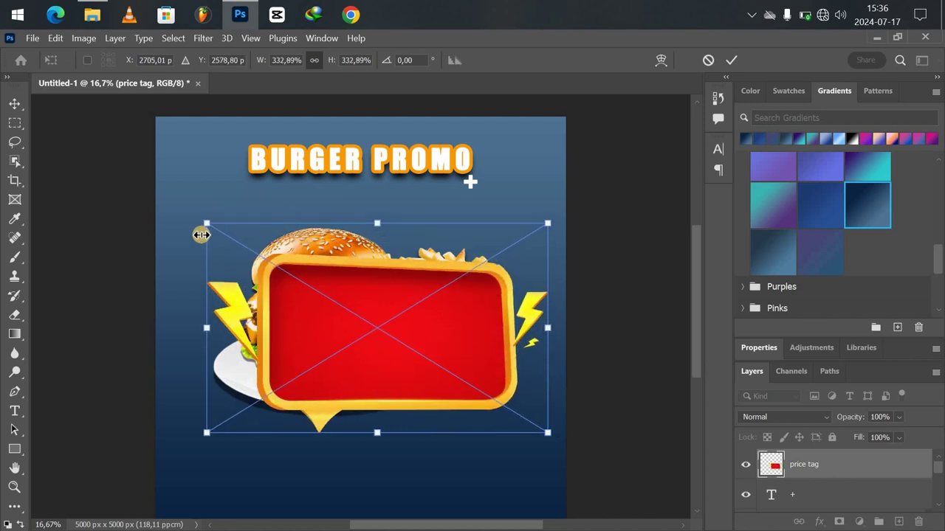
pyautogui.click(728, 59)
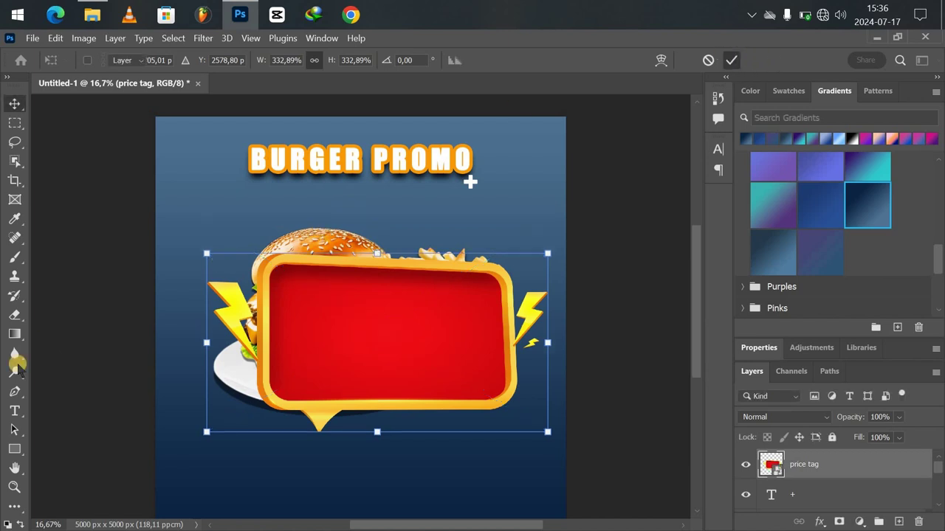
# - Add a text box inside the red price tag reading SHIPS
pyautogui.click(14, 411)
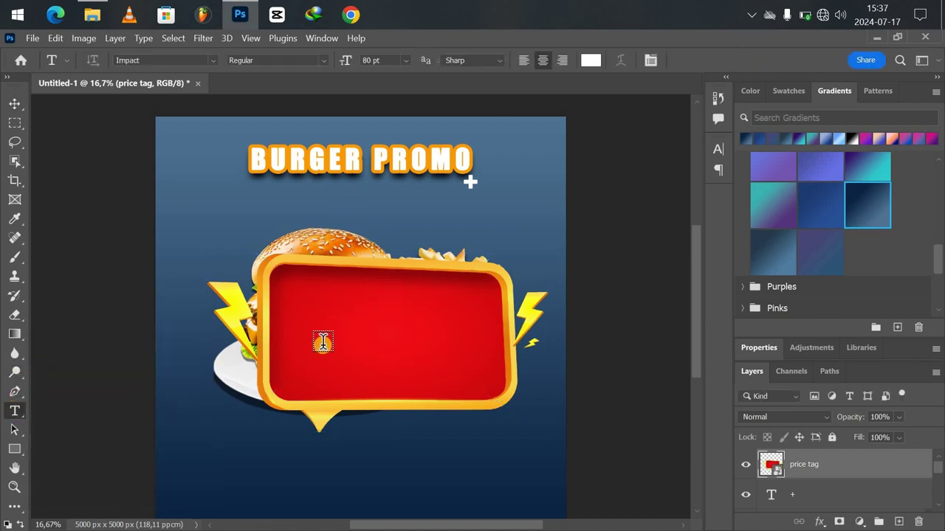
pyautogui.moveTo(318, 334); pyautogui.dragTo(470, 382)
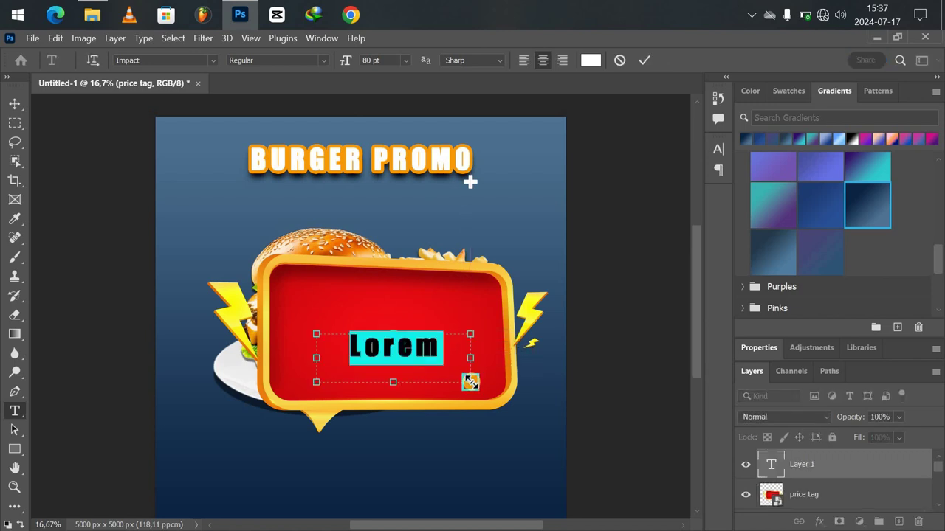
pyautogui.press('BackSpace')
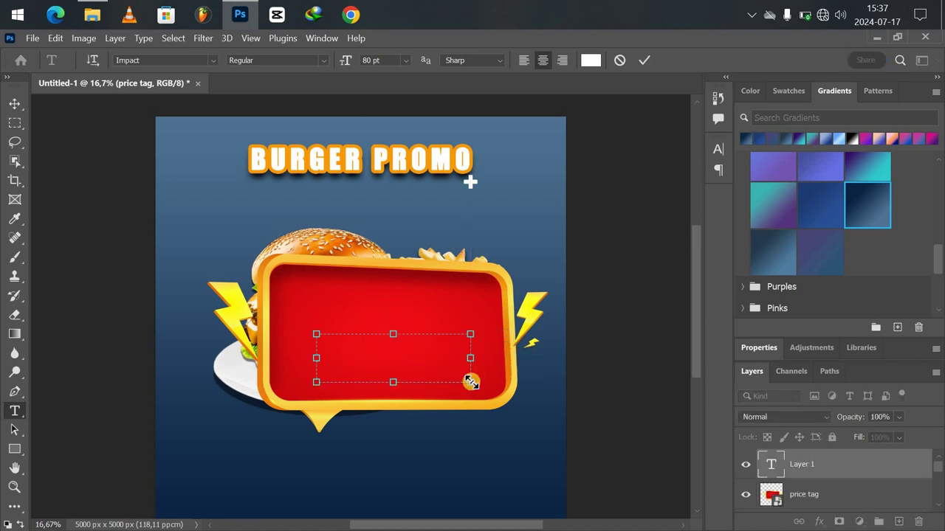
pyautogui.write('SHIP')
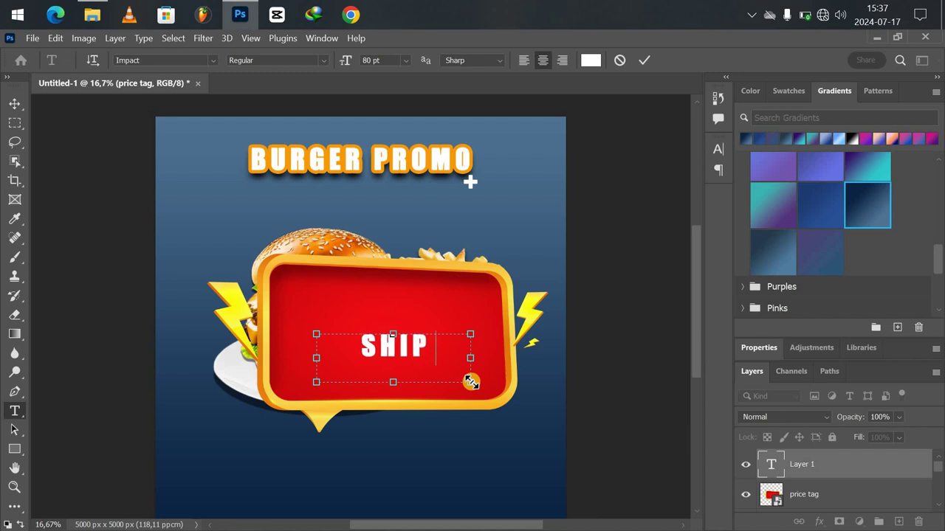
pyautogui.write('S')
pyautogui.moveTo(355, 343); pyautogui.dragTo(318, 347)
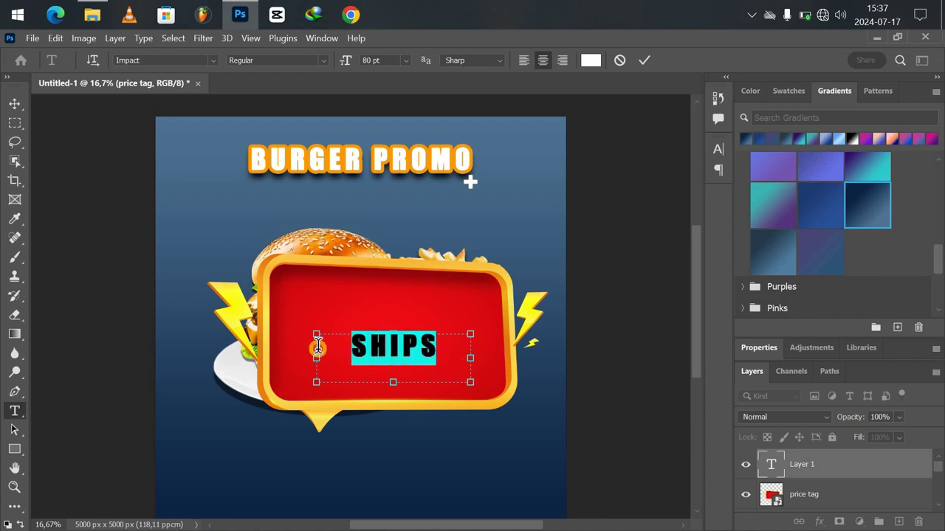
# - Make SHIPS 180 pt Faux Italic, enlarge its text box, and commit it
pyautogui.click(718, 150)
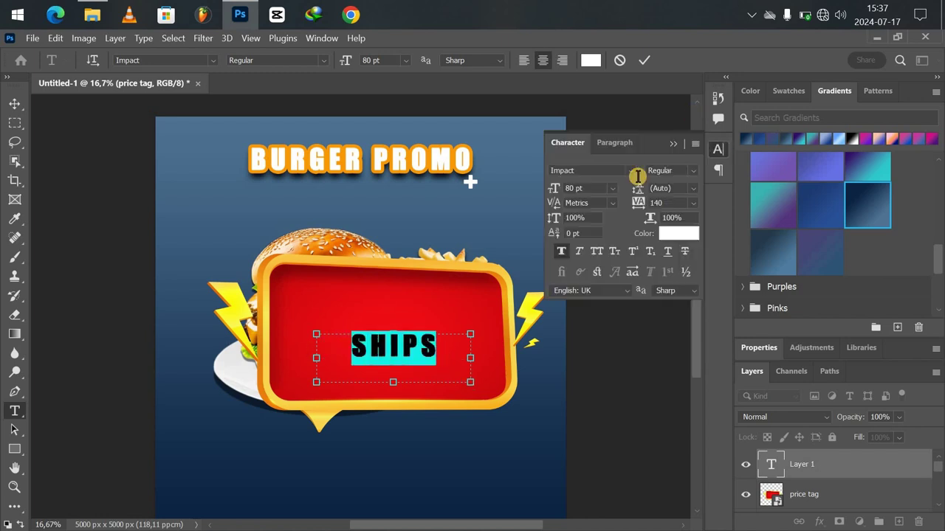
pyautogui.moveTo(551, 188); pyautogui.dragTo(578, 190)
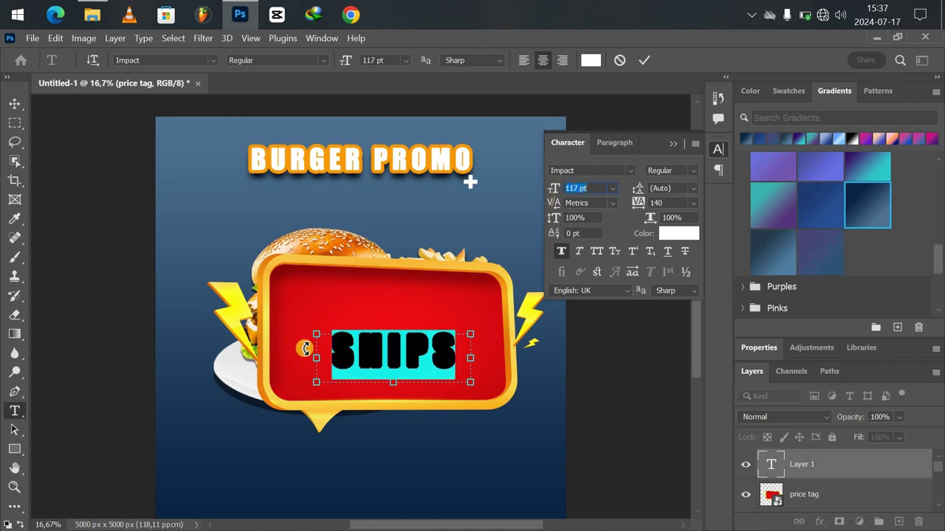
pyautogui.moveTo(390, 326); pyautogui.dragTo(391, 294)
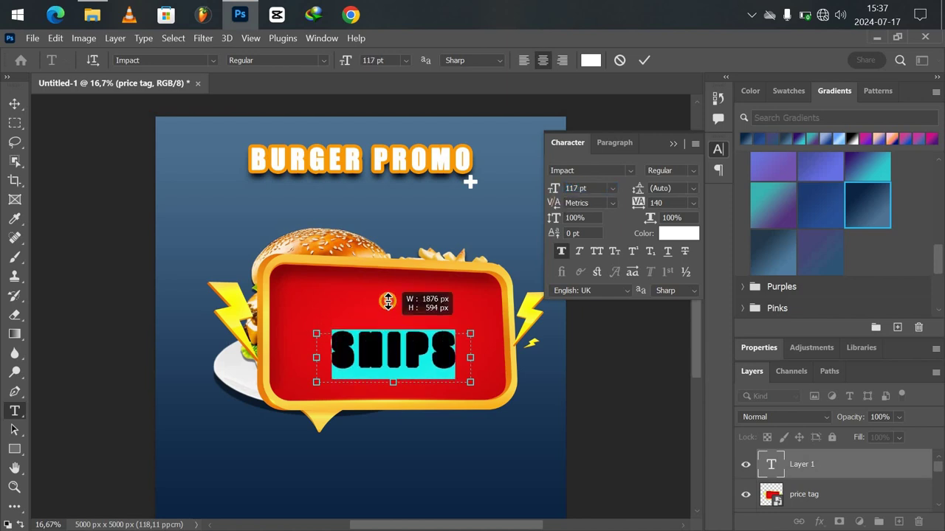
pyautogui.moveTo(315, 335); pyautogui.dragTo(270, 338)
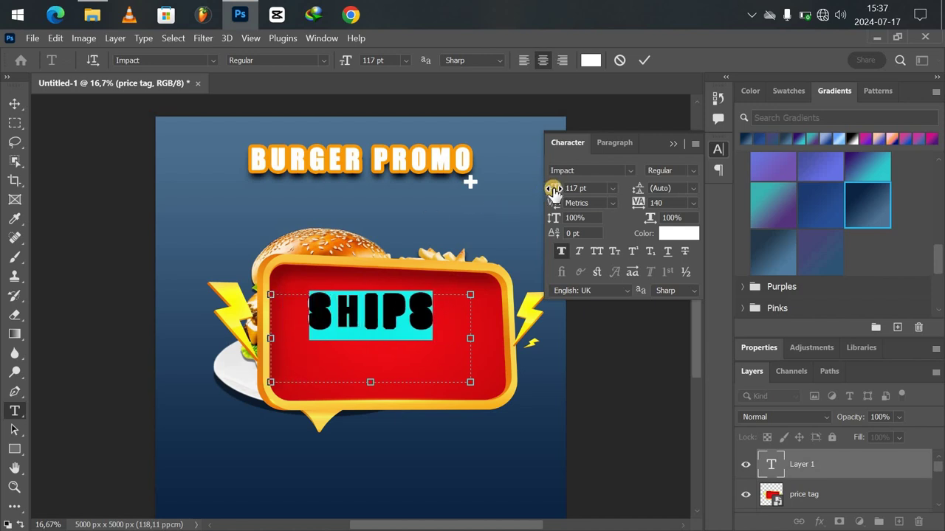
pyautogui.moveTo(557, 188); pyautogui.dragTo(602, 188)
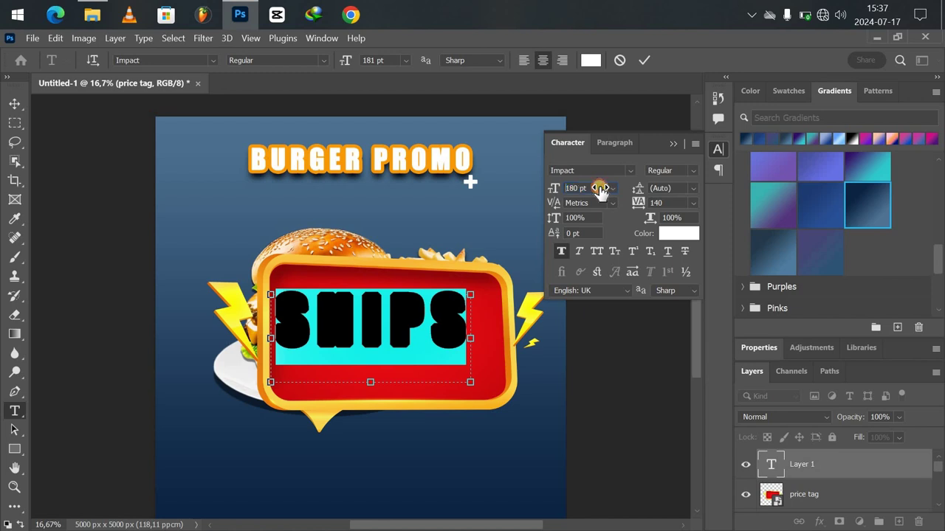
pyautogui.moveTo(602, 189); pyautogui.dragTo(602, 189)
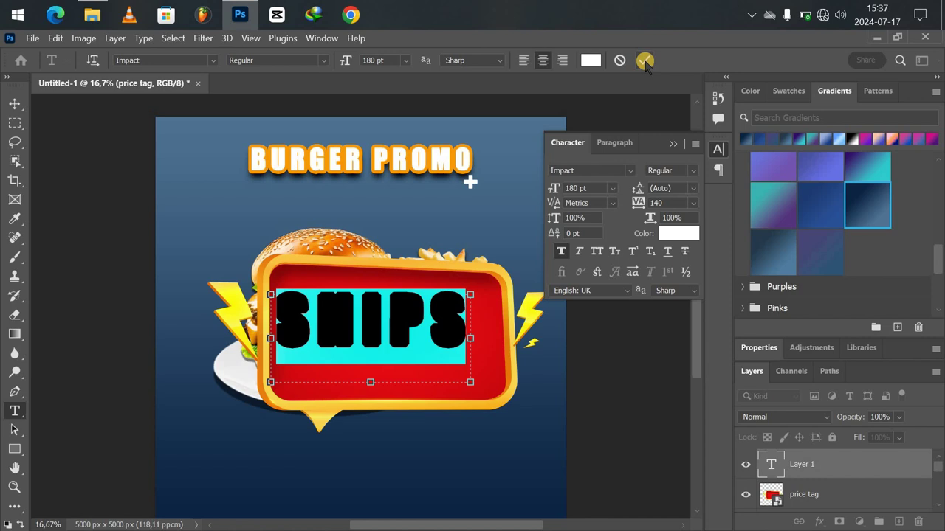
pyautogui.click(579, 251)
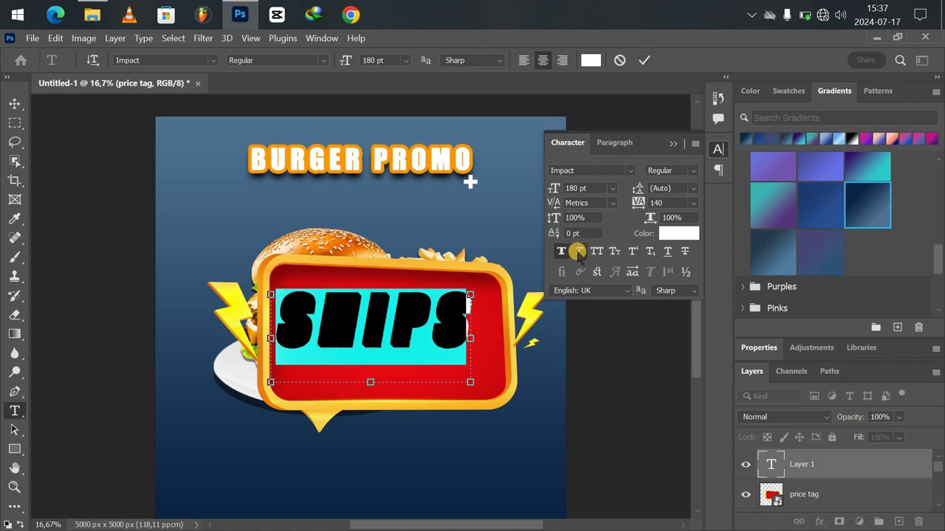
pyautogui.click(642, 60)
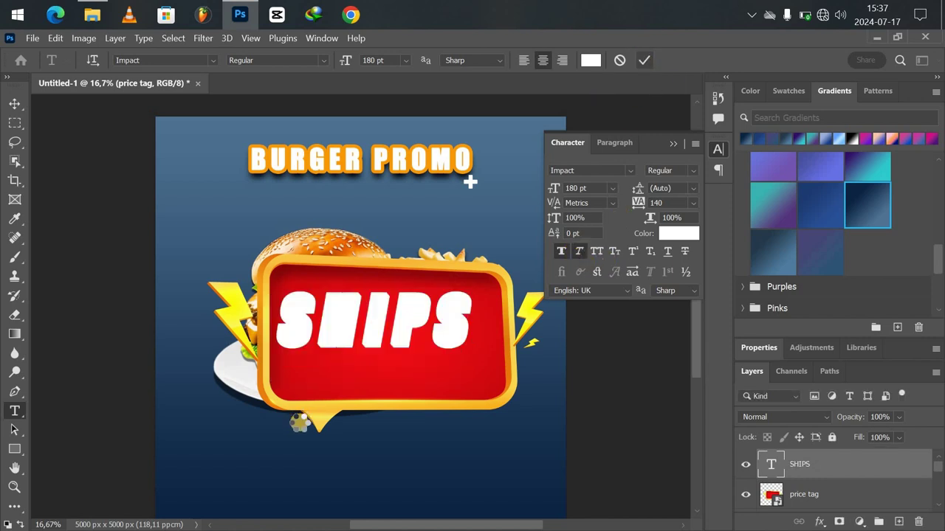
# - Nudge the SHIPS text right and down onto the price tag
pyautogui.click(18, 104)
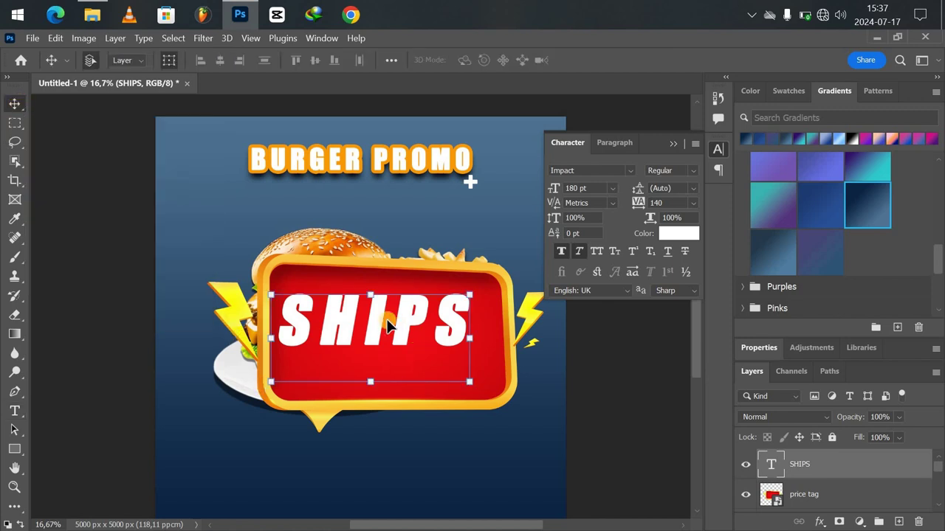
pyautogui.hotkey('shift', 'Right')
pyautogui.hotkey('shift', 'Right')
pyautogui.hotkey('shift', 'Right')
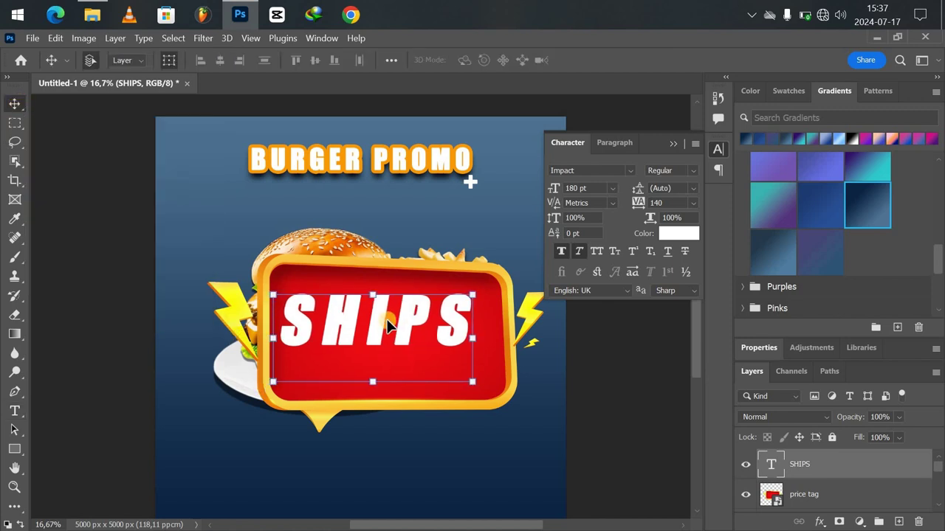
pyautogui.hotkey('shift', 'Right')
pyautogui.hotkey('shift', 'Down')
pyautogui.hotkey('shift', 'Down')
pyautogui.hotkey('shift', 'Down')
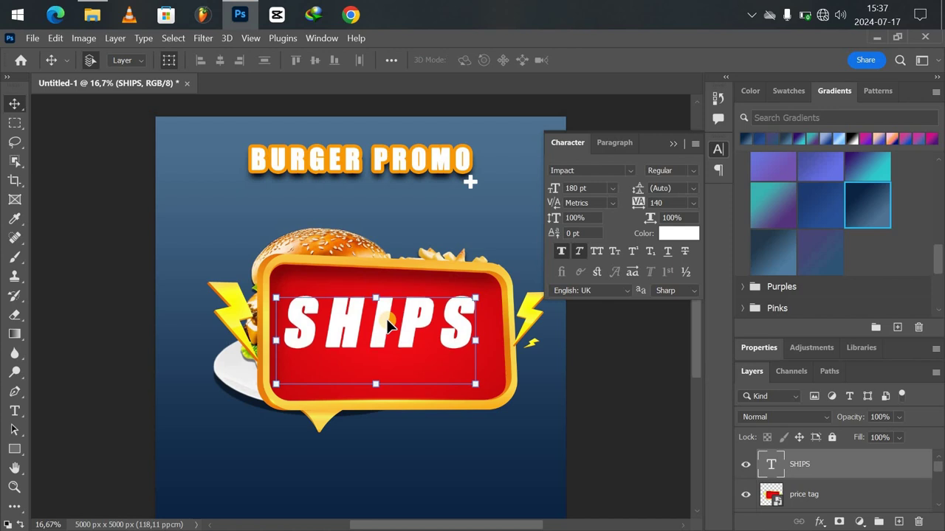
pyautogui.hotkey('shift', 'Down')
pyautogui.hotkey('shift', 'Down')
pyautogui.hotkey('shift', 'Down')
pyautogui.hotkey('shift', 'Down')
pyautogui.hotkey('shift', 'Down')
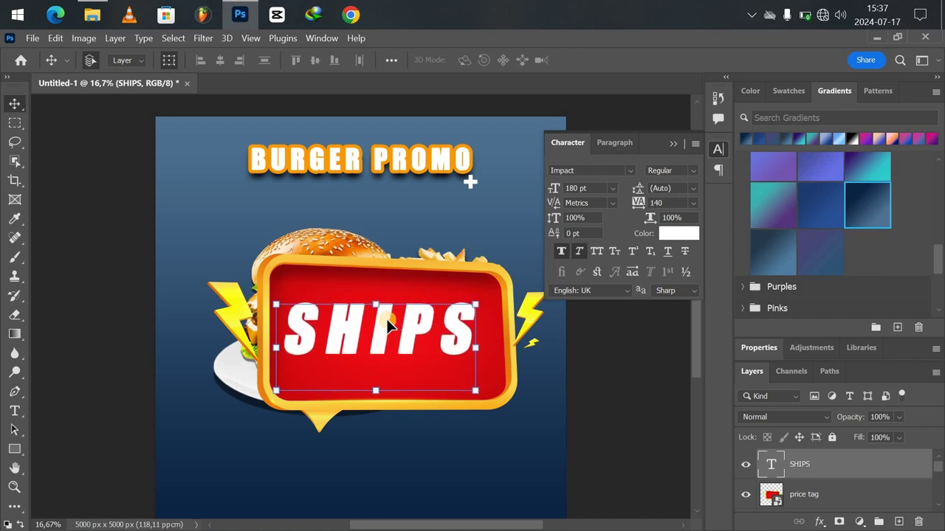
pyautogui.hotkey('shift', 'Down')
pyautogui.hotkey('shift', 'Down')
pyautogui.hotkey('shift', 'Down')
pyautogui.hotkey('shift', 'Down')
pyautogui.hotkey('shift', 'Right')
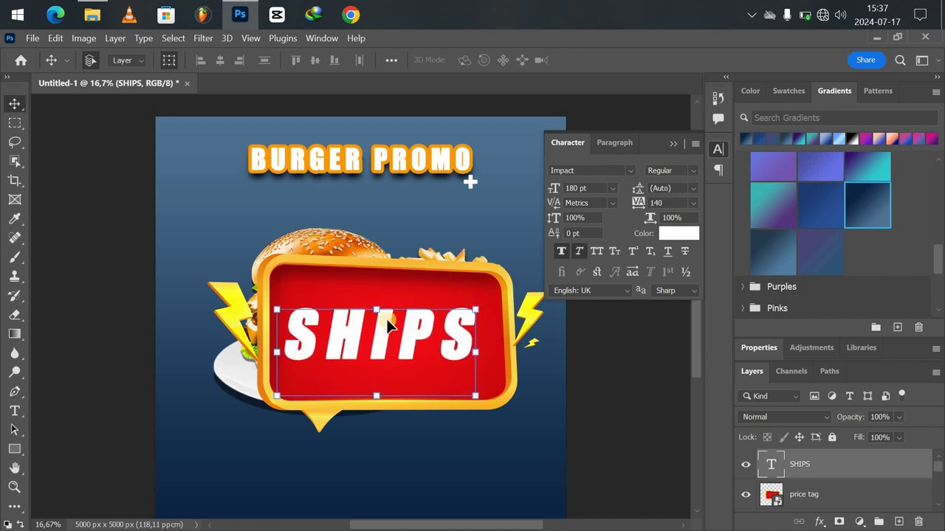
pyautogui.hotkey('shift', 'Right')
pyautogui.hotkey('shift', 'Right')
pyautogui.hotkey('shift', 'Right')
pyautogui.hotkey('shift', 'Right')
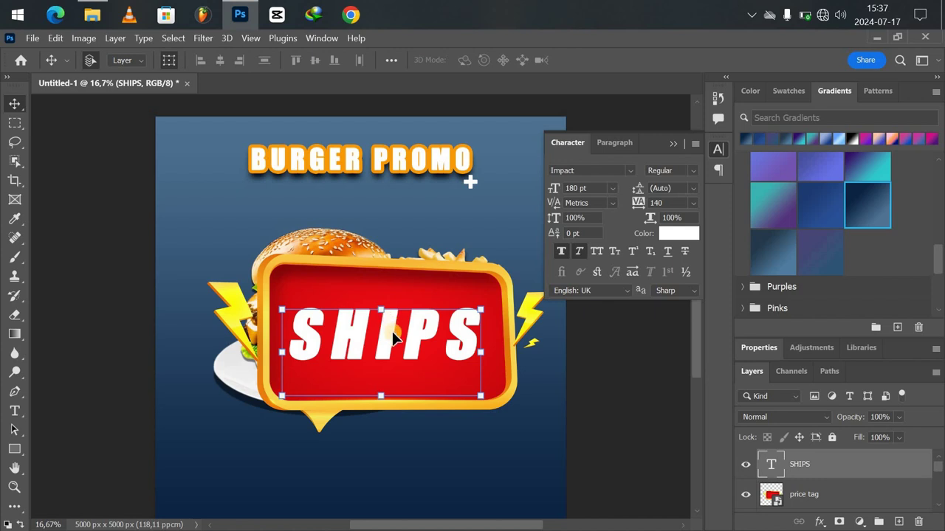
pyautogui.moveTo(393, 336); pyautogui.dragTo(398, 336)
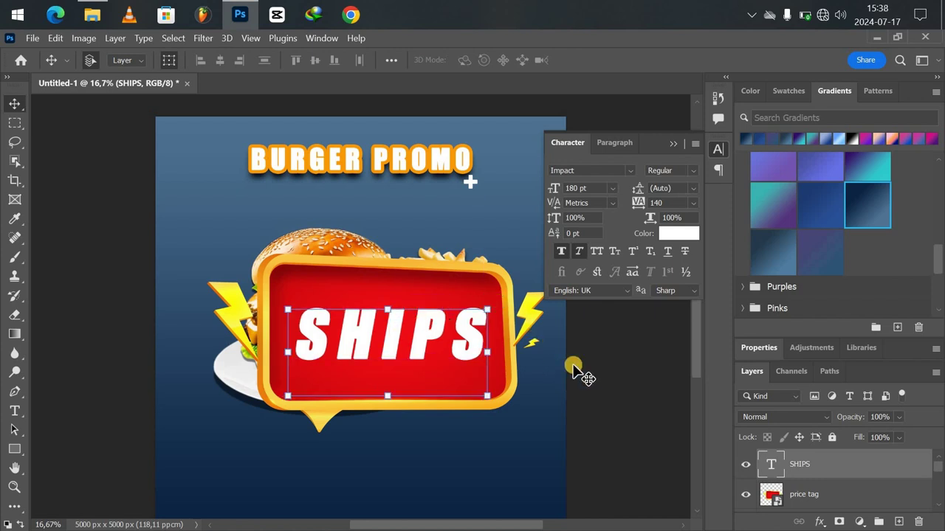
# - Close the Character panel and centre SHIPS horizontally on the tag
pyautogui.click(604, 361)
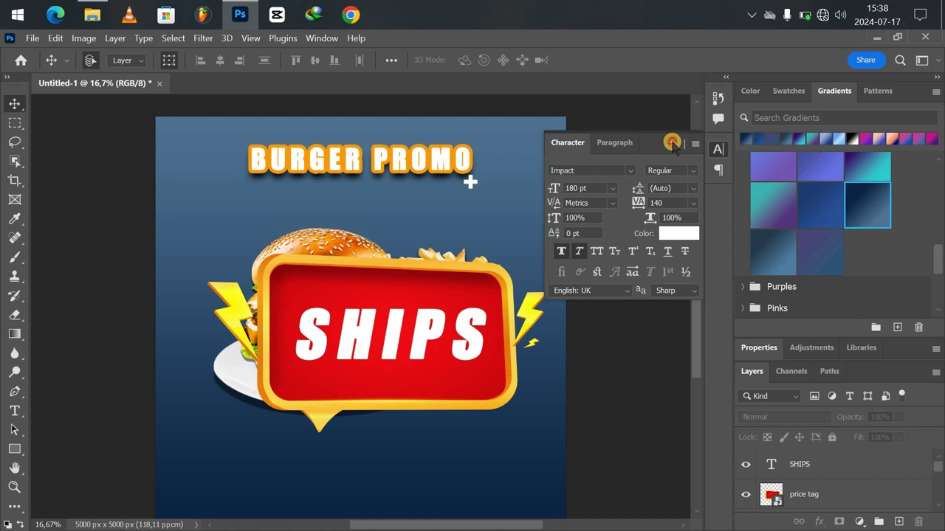
pyautogui.click(672, 142)
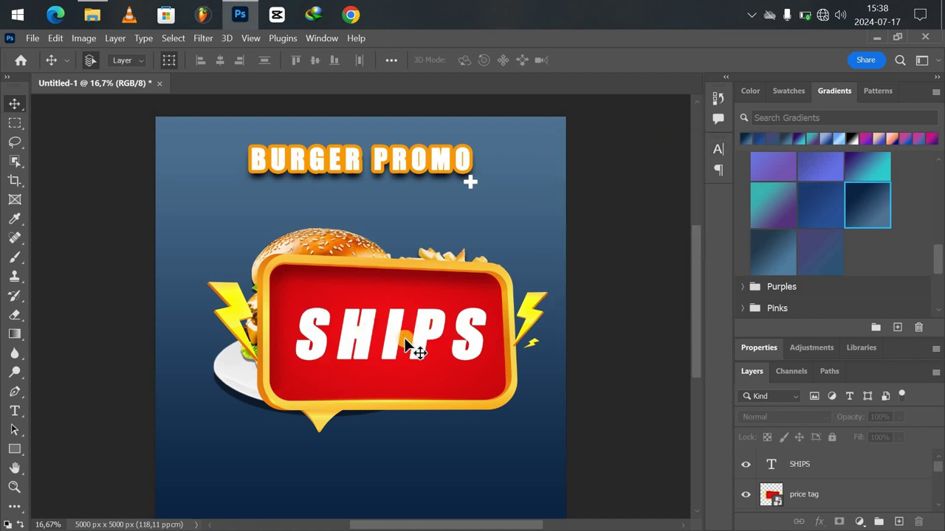
pyautogui.moveTo(391, 337); pyautogui.dragTo(385, 341)
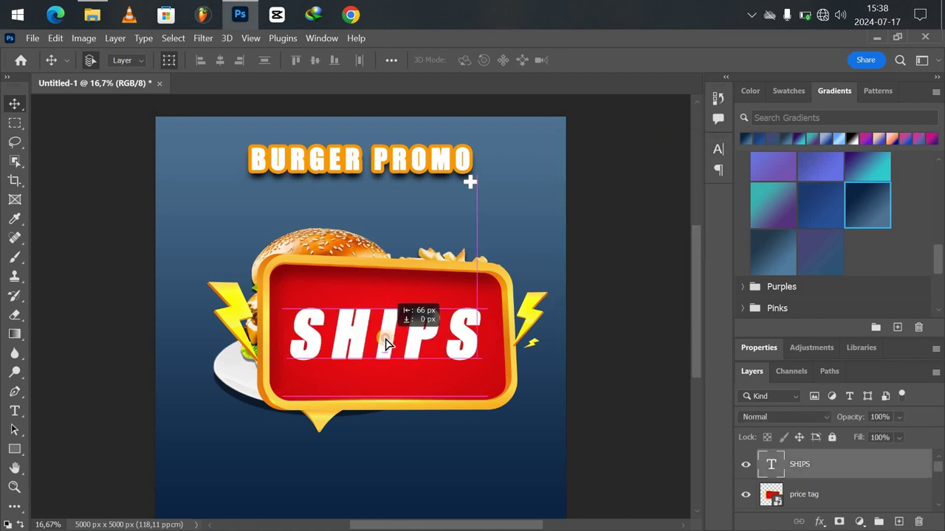
pyautogui.click(644, 282)
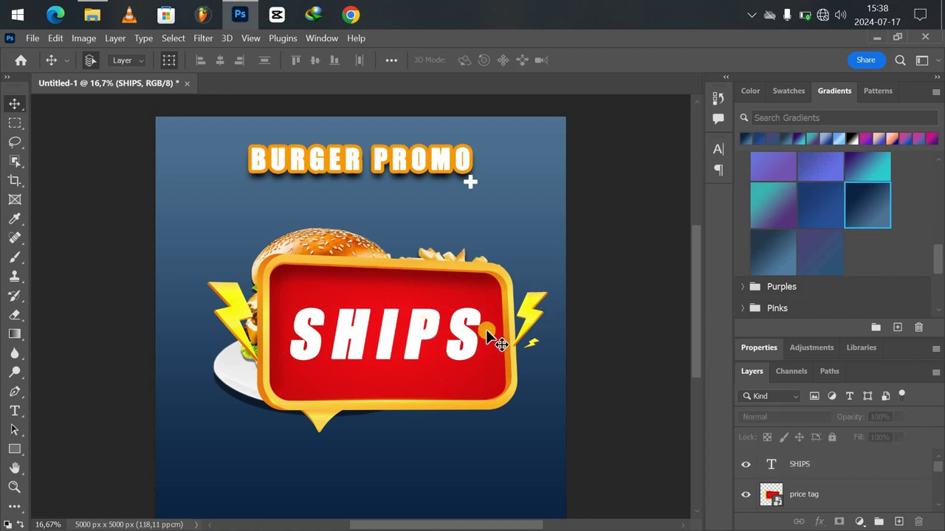
pyautogui.click(864, 465)
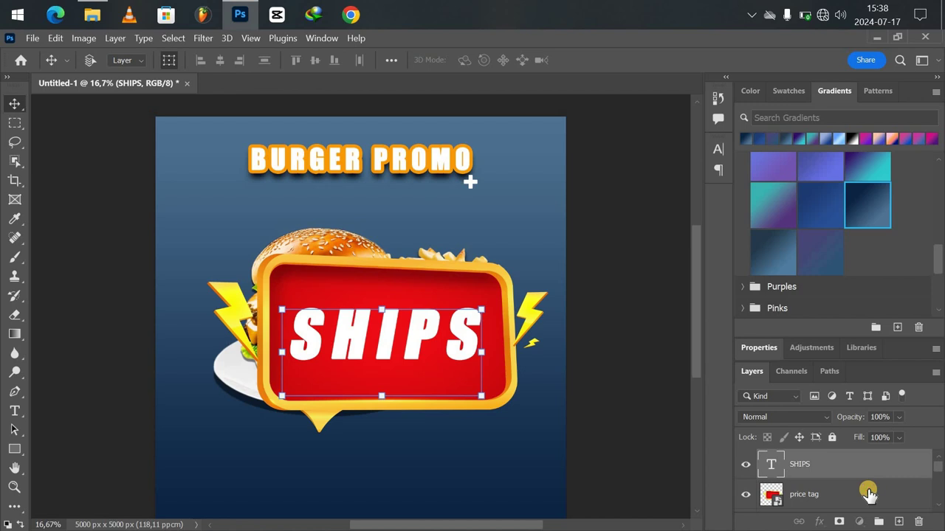
# - Merge the SHIPS text and price tag layers into one layer
pyautogui.keyDown('shift'); pyautogui.click(869, 494); pyautogui.keyUp('shift')
pyautogui.rightClick(868, 495)
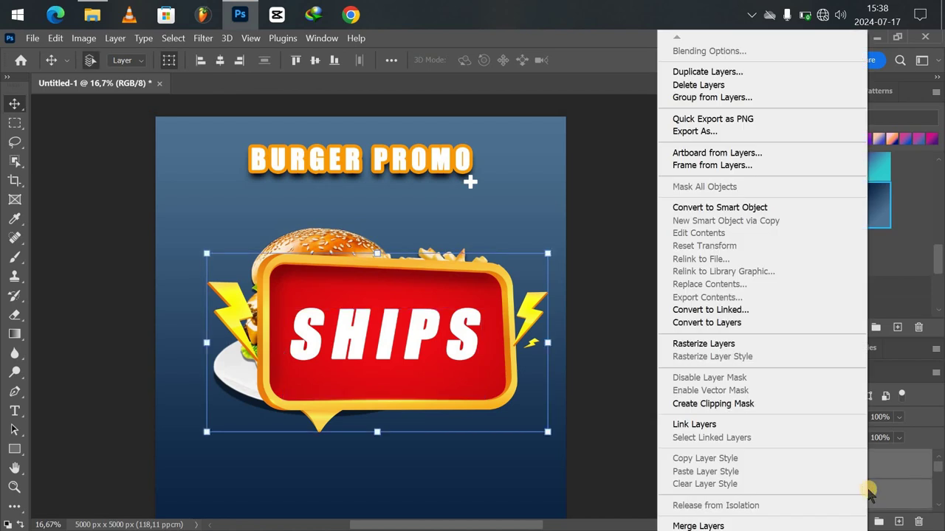
pyautogui.click(727, 527)
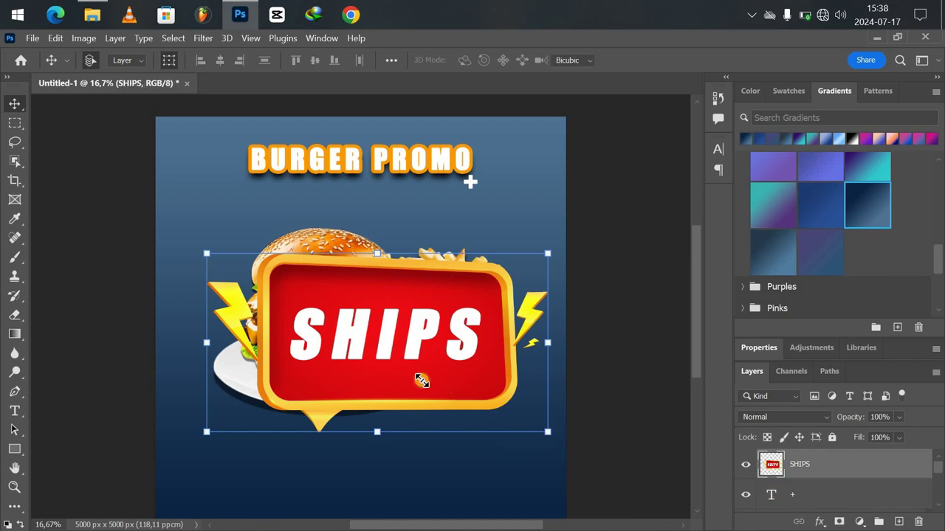
# - Scale the badge down to 81.86% and place it beside the BURGER PROMO title
pyautogui.moveTo(415, 381)
pyautogui.mouseDown()
pyautogui.moveTo(317, 304)
pyautogui.moveTo(274, 289)
pyautogui.moveTo(506, 202)
pyautogui.mouseUp()
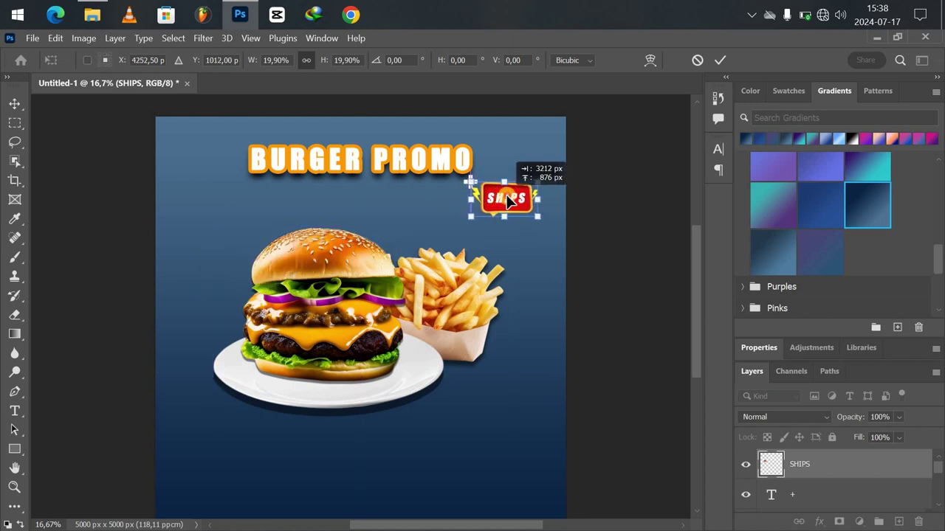
pyautogui.moveTo(506, 202); pyautogui.dragTo(511, 200)
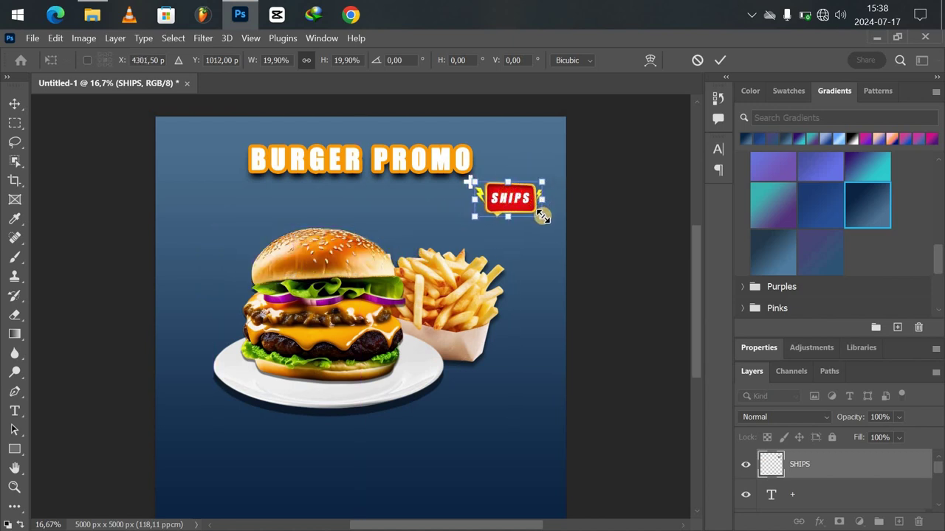
pyautogui.click(716, 62)
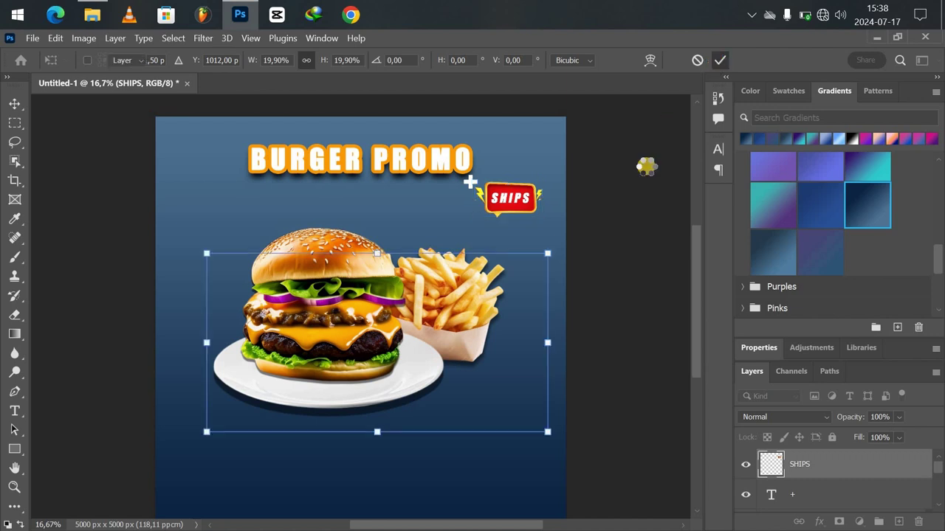
pyautogui.click(644, 182)
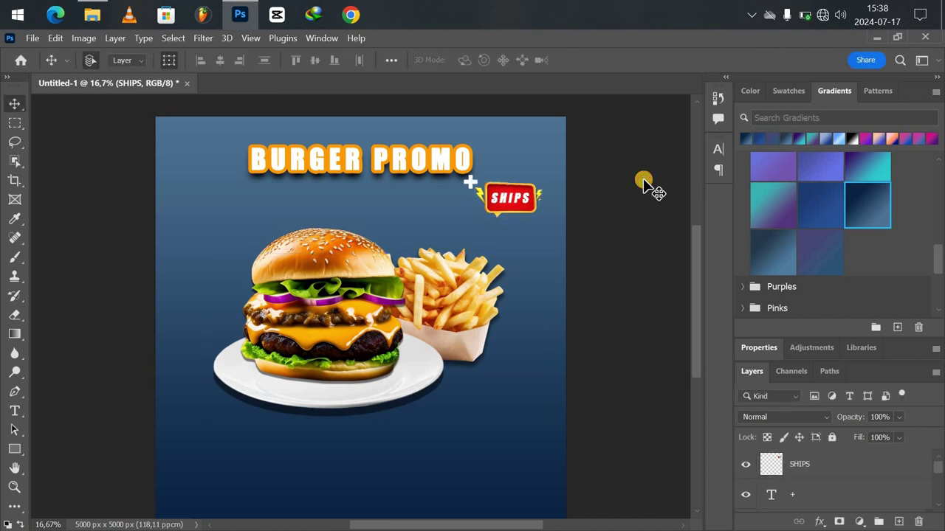
pyautogui.click(511, 202)
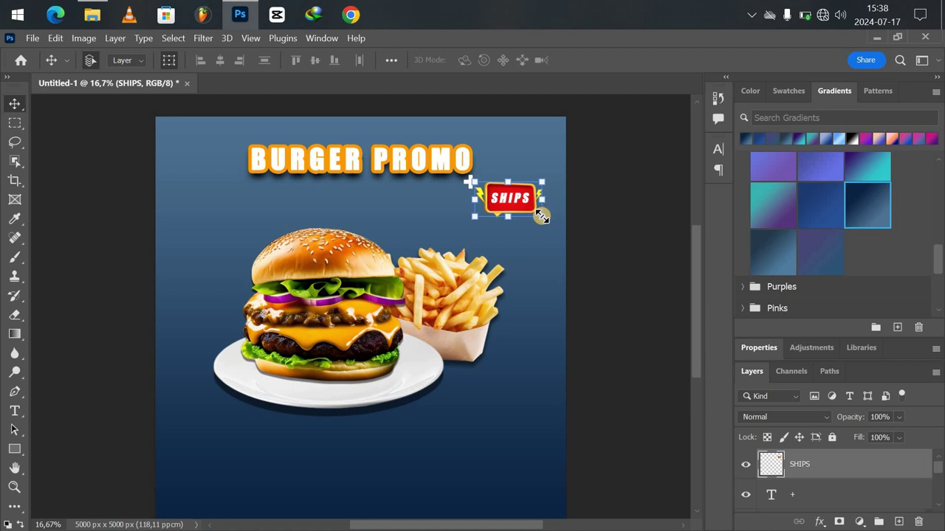
pyautogui.moveTo(542, 216); pyautogui.dragTo(528, 209)
pyautogui.click(723, 59)
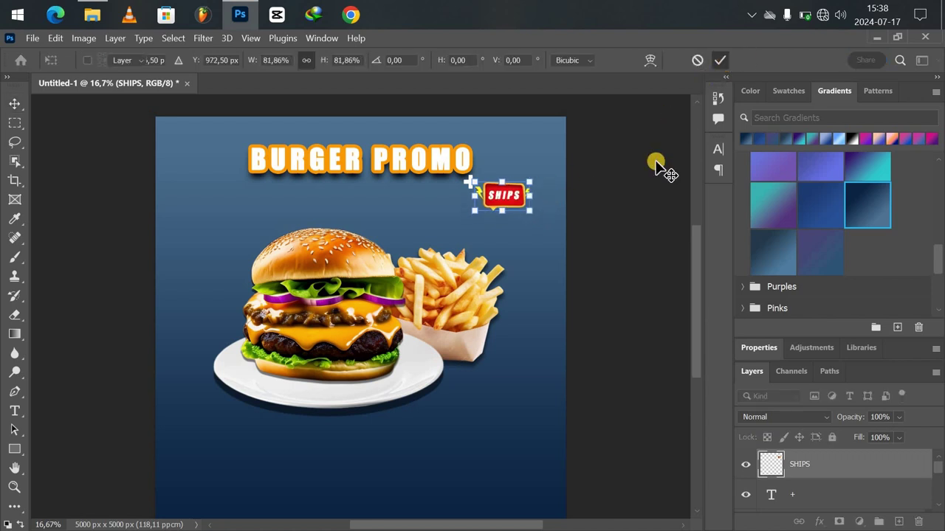
pyautogui.click(559, 203)
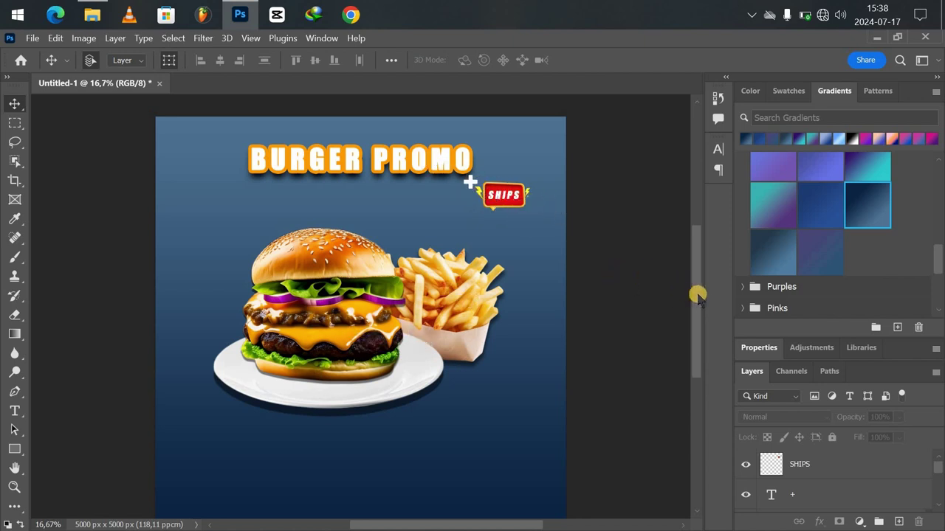
# - Draw a narrow placeholder text box at the bottom-left and reduce its size to 30 pt
pyautogui.scroll(-2, 698, 301)
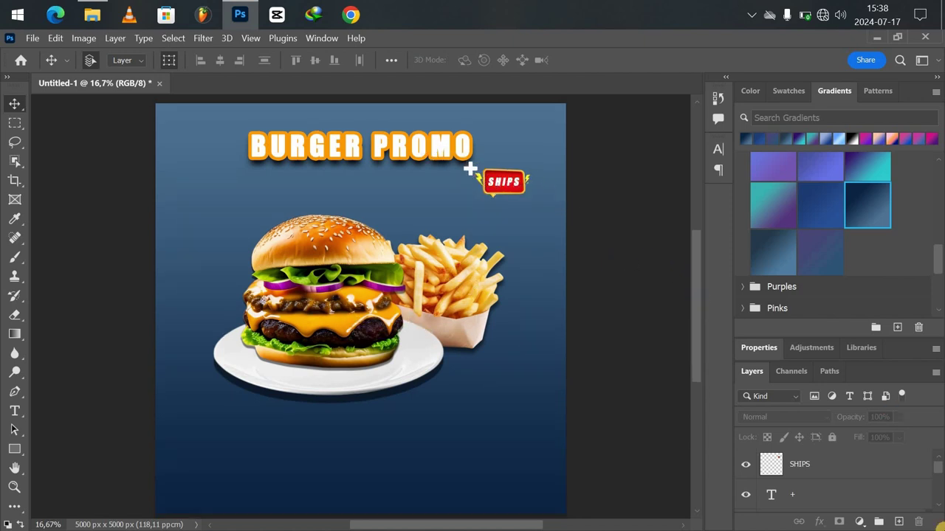
pyautogui.click(507, 450)
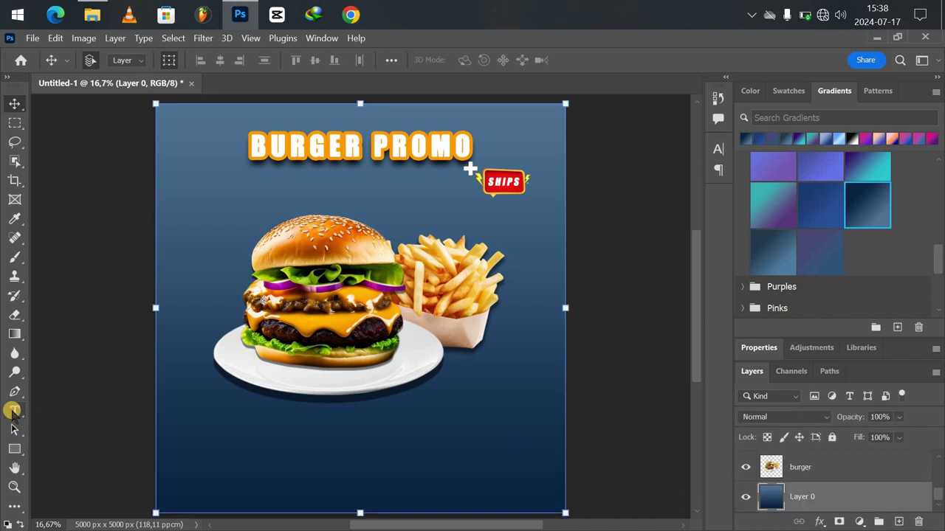
pyautogui.click(14, 411)
pyautogui.click(186, 437)
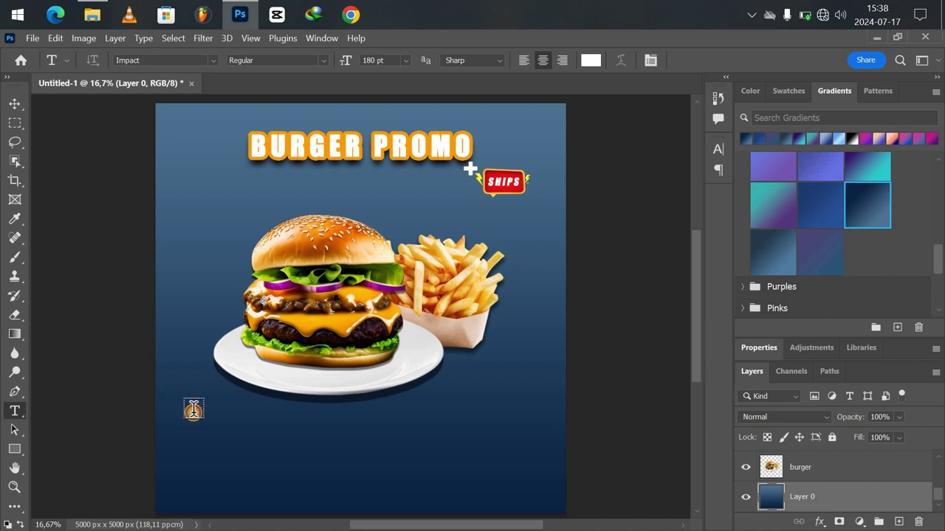
pyautogui.moveTo(177, 406); pyautogui.dragTo(208, 488)
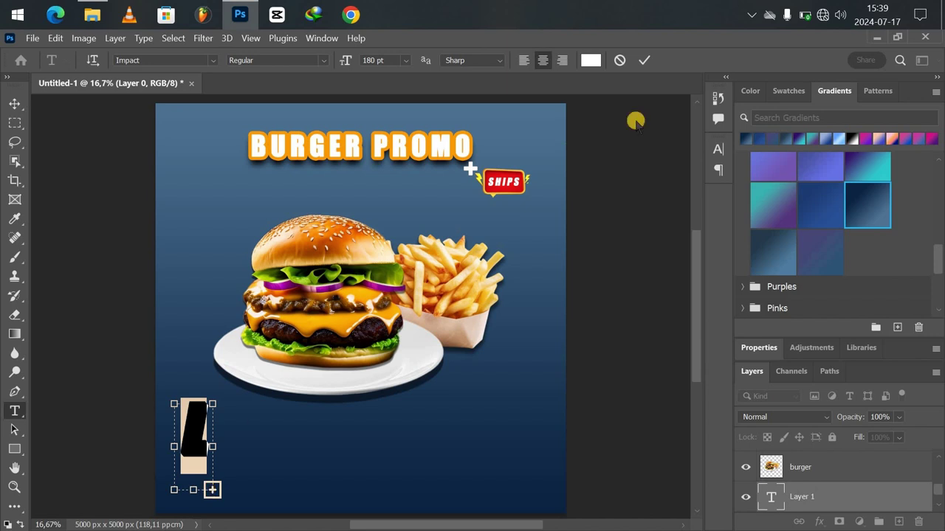
pyautogui.click(716, 149)
pyautogui.click(554, 189)
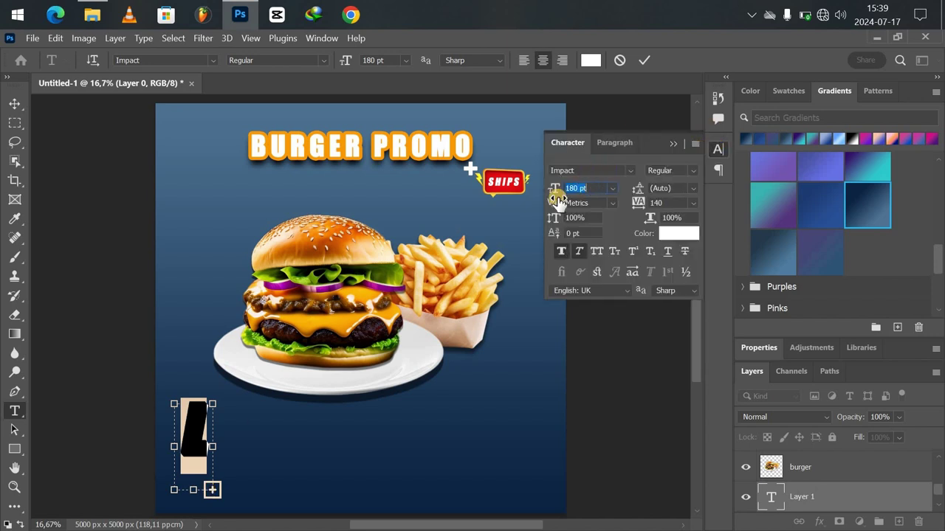
pyautogui.moveTo(550, 191)
pyautogui.mouseDown()
pyautogui.moveTo(428, 189)
pyautogui.moveTo(439, 190)
pyautogui.mouseUp()
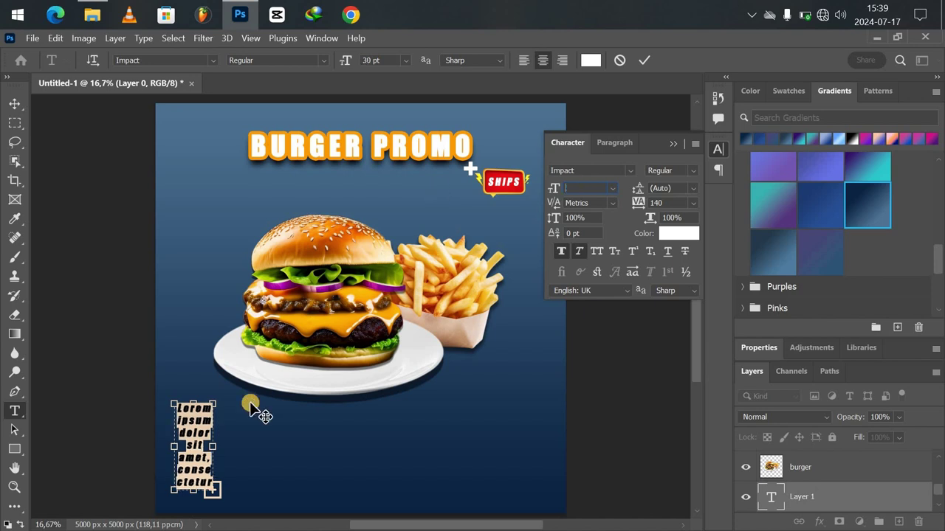
# - Apply the 30 pt size and select the lorem ipsum lines from Quis onward
pyautogui.click(210, 473)
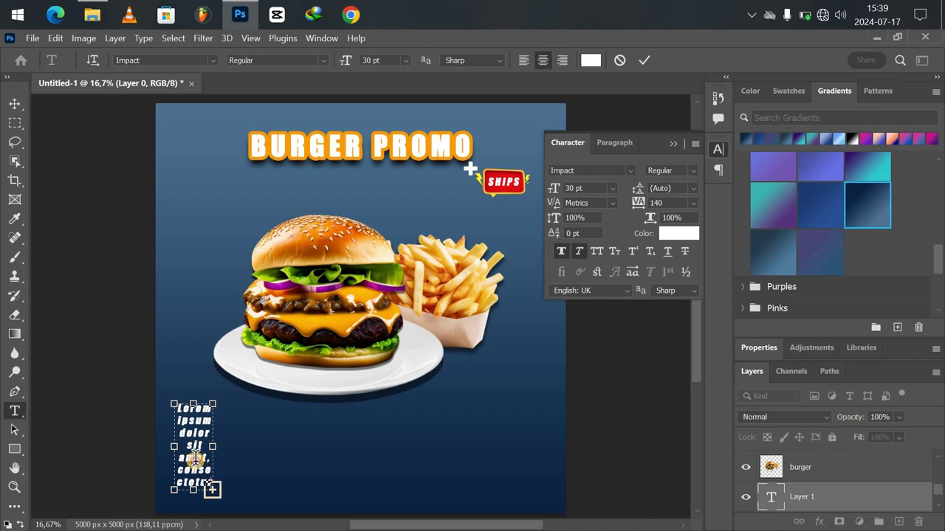
pyautogui.moveTo(194, 458); pyautogui.dragTo(172, 410)
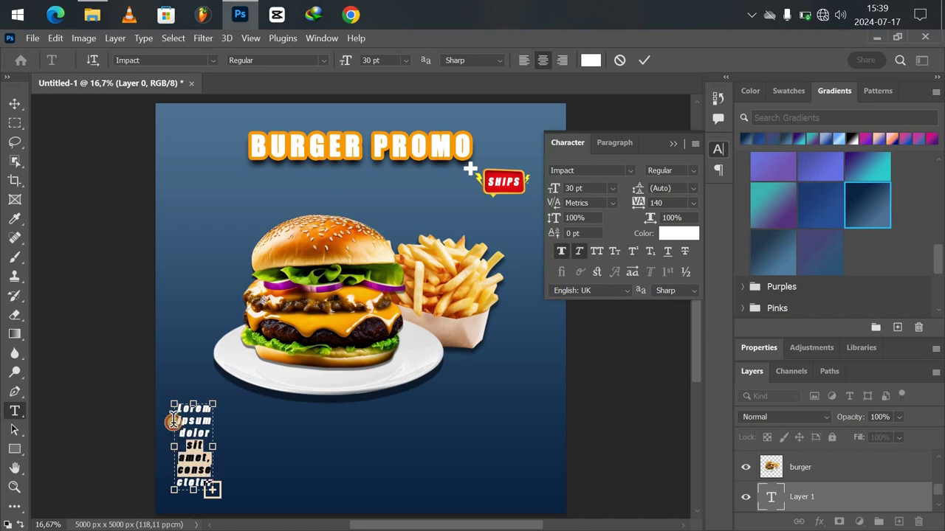
pyautogui.click(200, 482)
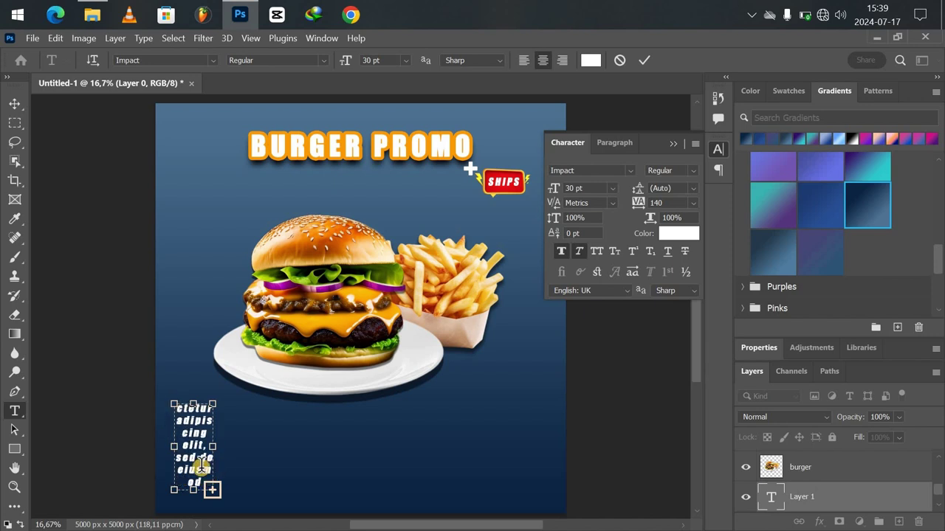
pyautogui.moveTo(174, 437); pyautogui.dragTo(168, 399)
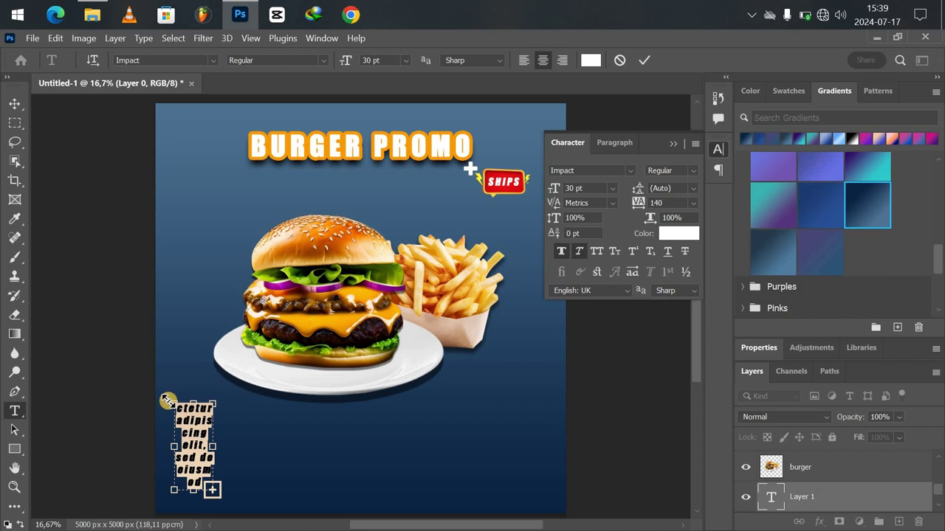
pyautogui.click(169, 399)
pyautogui.click(200, 463)
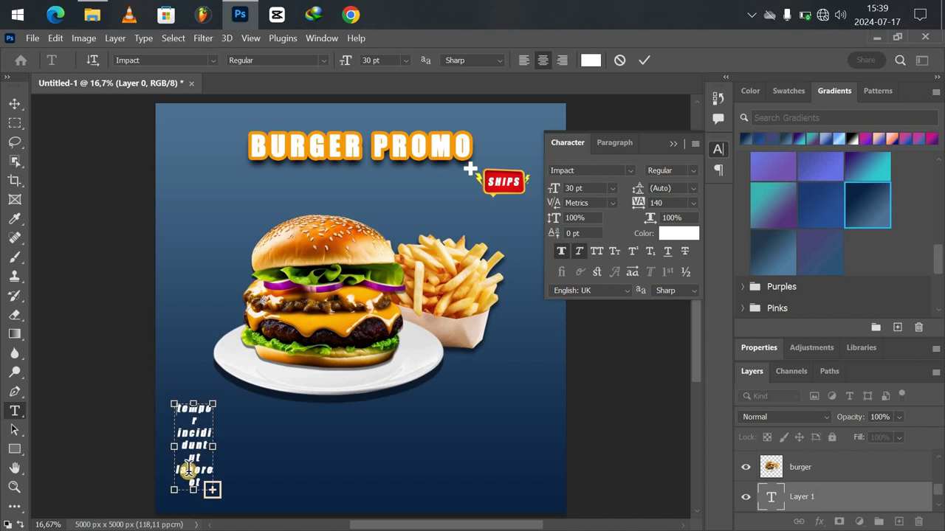
pyautogui.moveTo(188, 470); pyautogui.dragTo(157, 369)
pyautogui.click(157, 370)
pyautogui.click(204, 469)
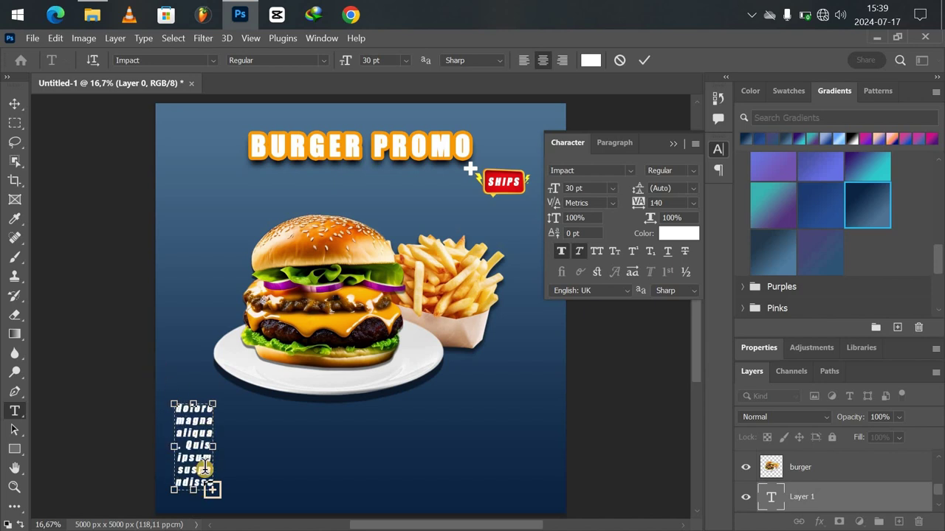
pyautogui.moveTo(204, 473); pyautogui.dragTo(169, 405)
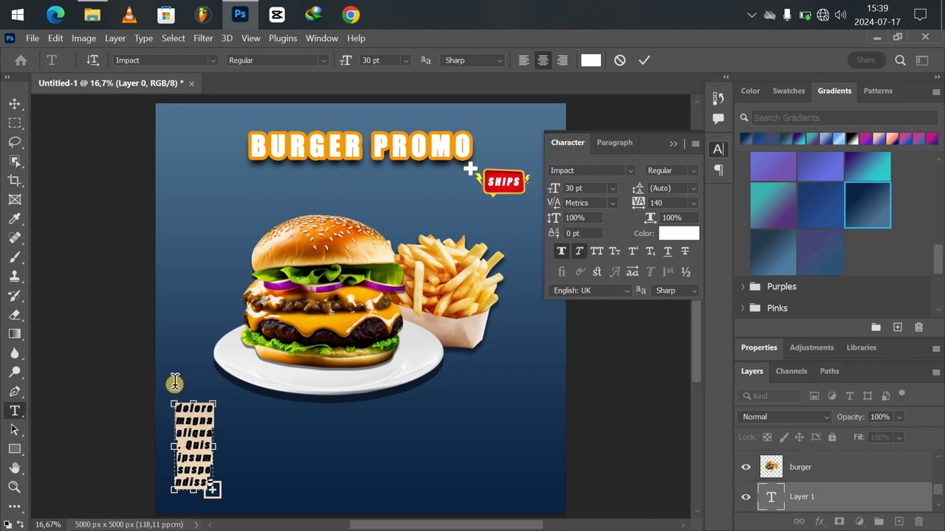
pyautogui.keyDown('shift'); pyautogui.click(191, 446); pyautogui.keyUp('shift')
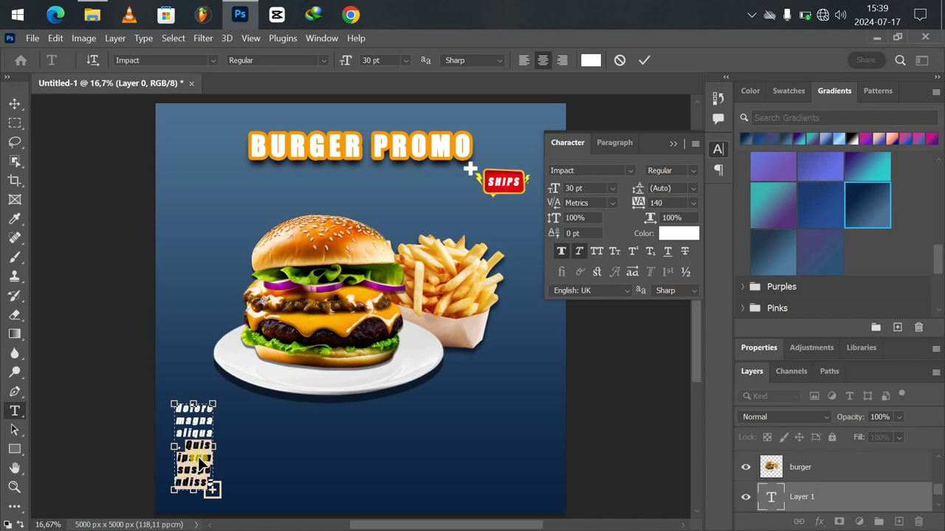
# - Delete the lorem ipsum, leaving rows of white dots, commit, and close the Character panel
pyautogui.press('BackSpace')
pyautogui.hotkey('ctrl', 'a')
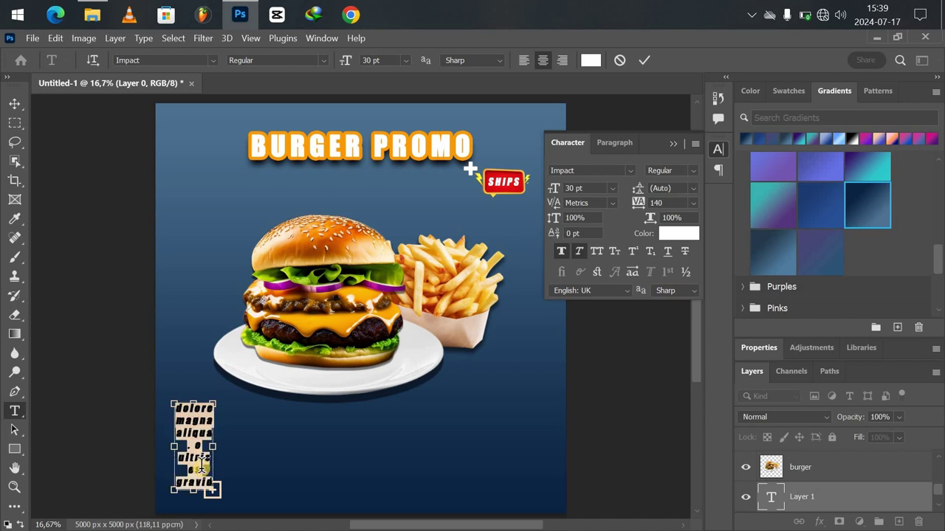
pyautogui.press('BackSpace')
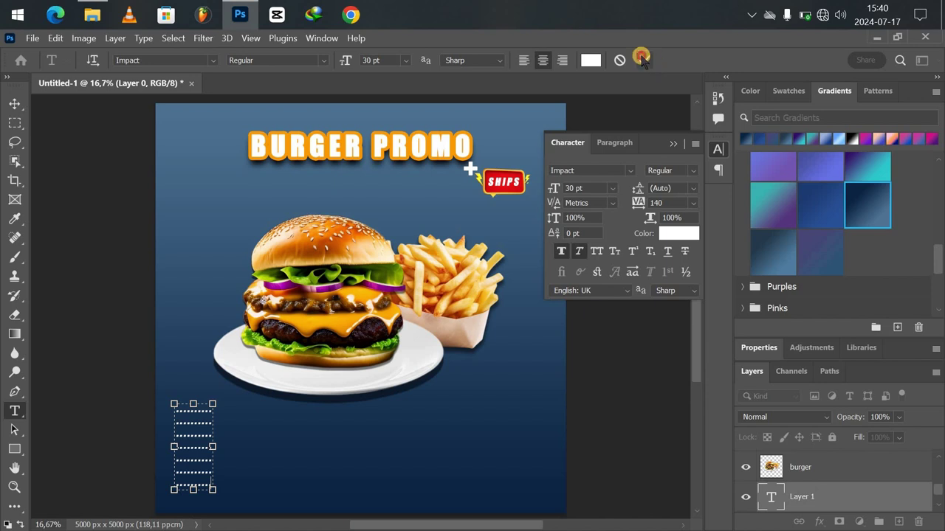
pyautogui.click(643, 60)
pyautogui.click(673, 146)
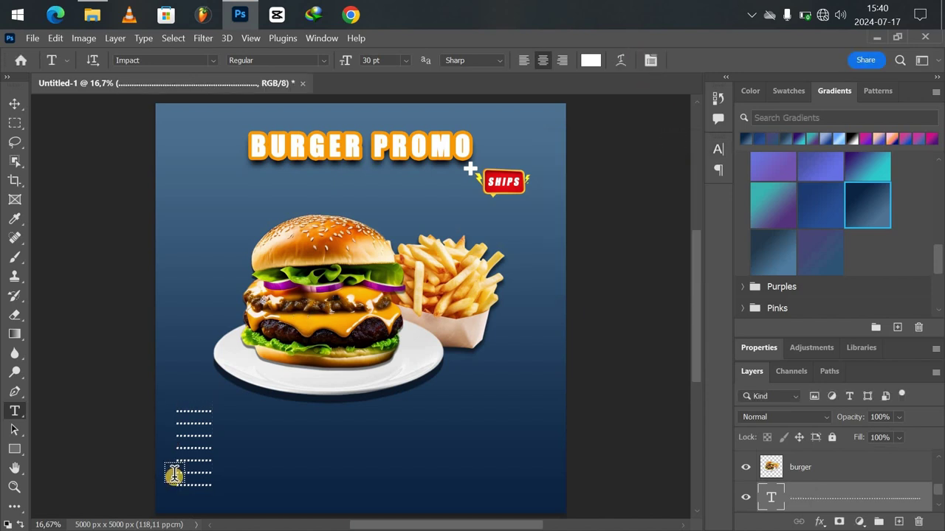
pyautogui.click(14, 104)
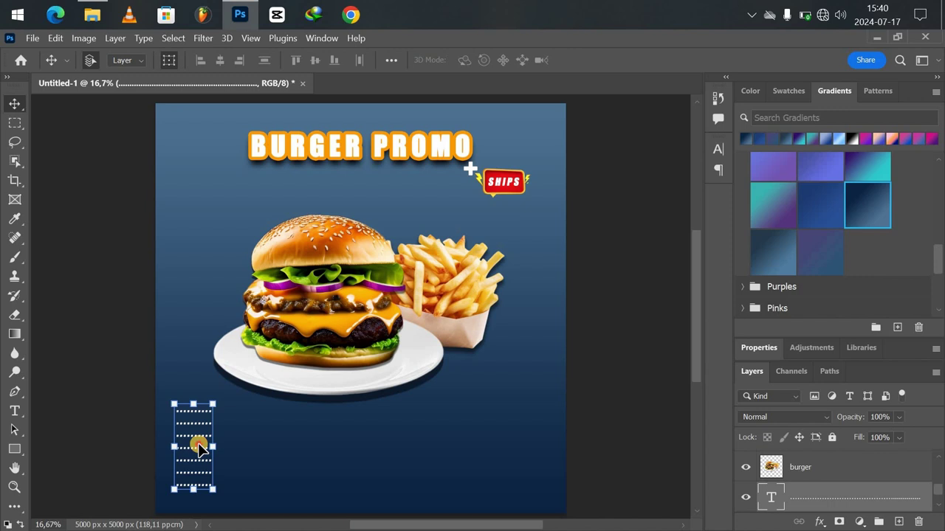
# - Duplicate the dotted text layer and place the copy just below the fries
pyautogui.moveTo(201, 447); pyautogui.dragTo(201, 448)
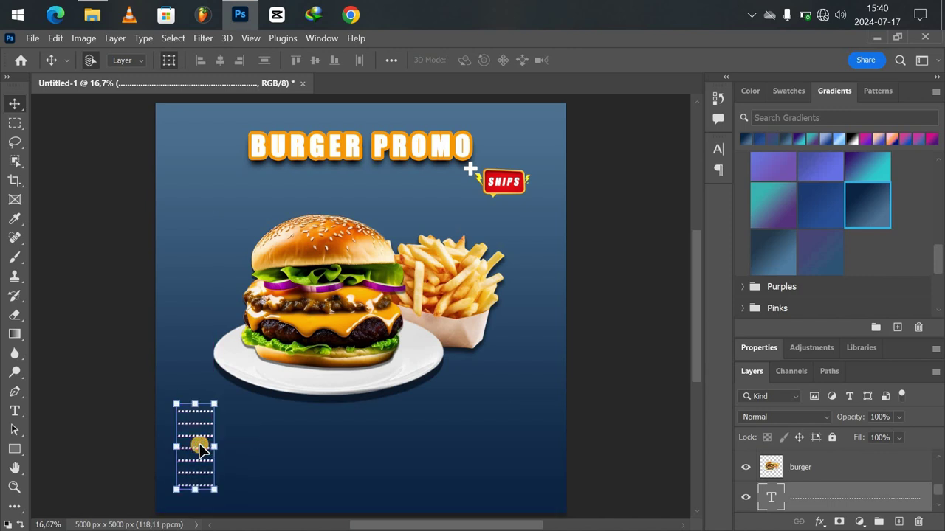
pyautogui.moveTo(768, 499)
pyautogui.mouseDown()
pyautogui.moveTo(804, 524)
pyautogui.moveTo(914, 523)
pyautogui.moveTo(899, 521)
pyautogui.mouseUp()
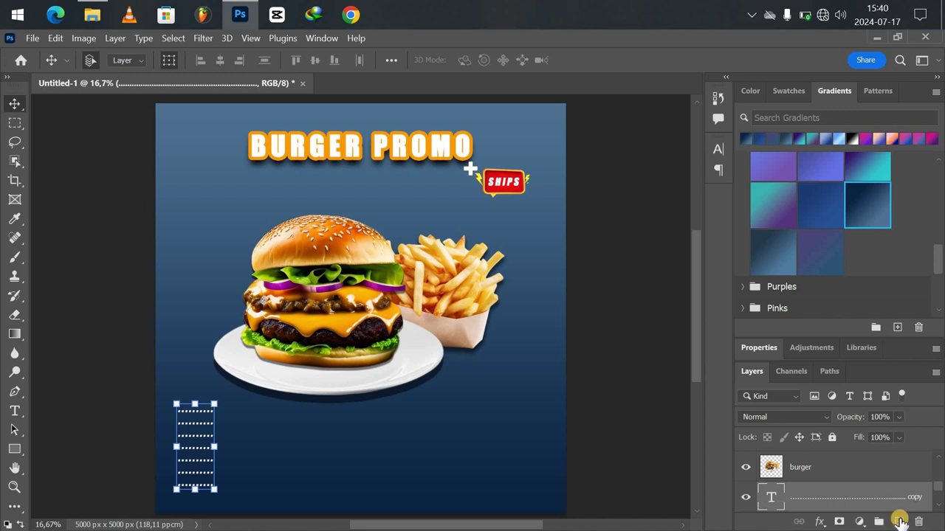
pyautogui.moveTo(189, 440); pyautogui.dragTo(399, 452)
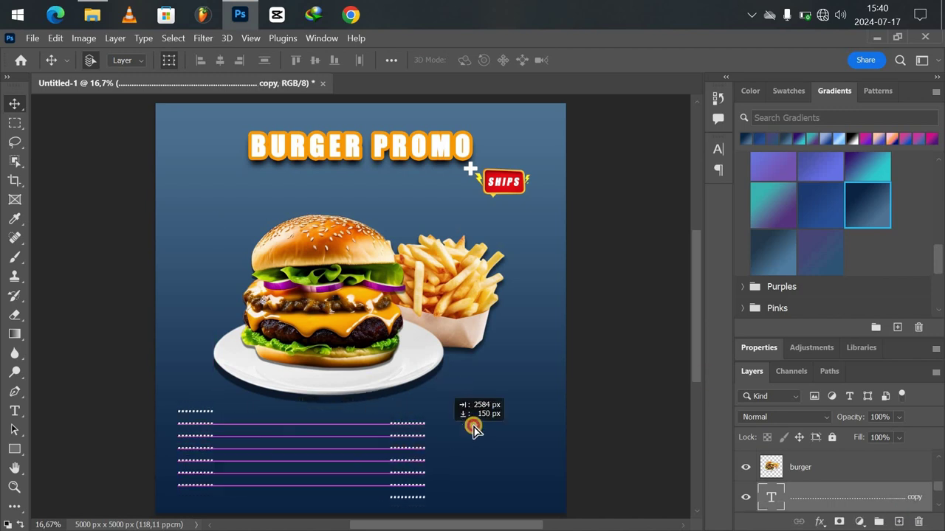
pyautogui.moveTo(399, 452)
pyautogui.mouseDown()
pyautogui.moveTo(515, 380)
pyautogui.moveTo(522, 362)
pyautogui.moveTo(519, 384)
pyautogui.mouseUp()
pyautogui.moveTo(519, 364); pyautogui.dragTo(522, 363)
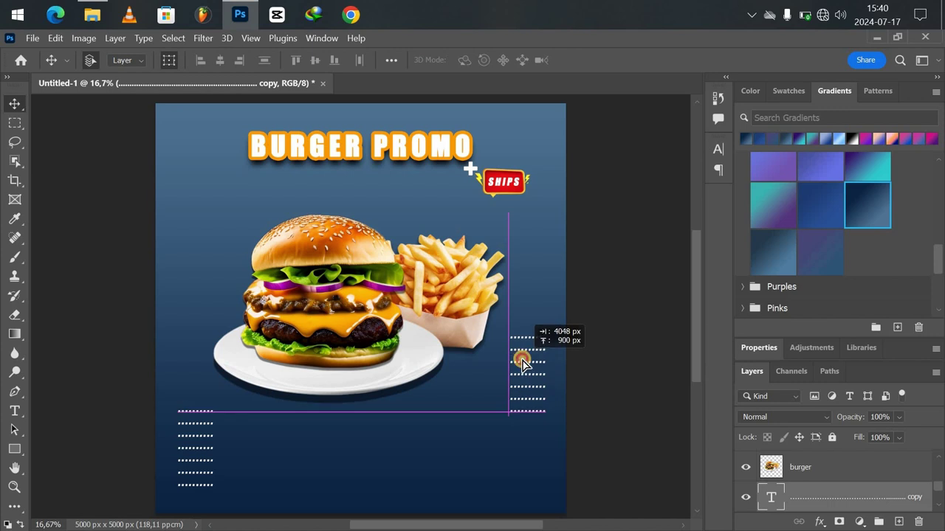
pyautogui.moveTo(522, 363); pyautogui.dragTo(521, 364)
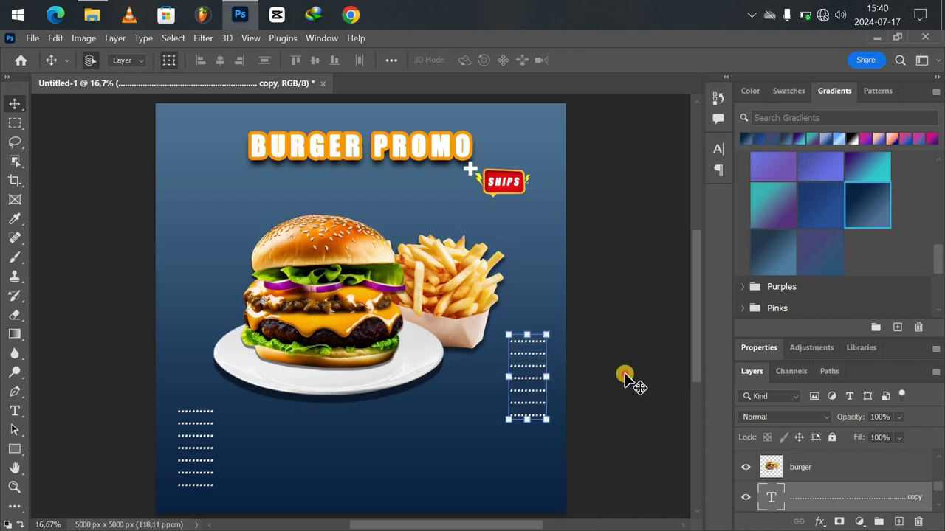
pyautogui.click(625, 376)
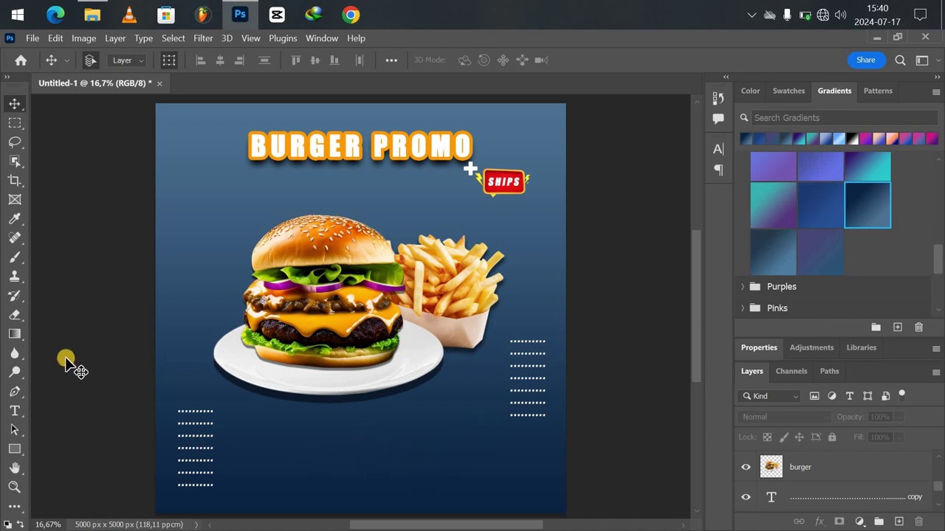
# - Draw a text box near the poster bottom above Layer 0 and type CONTACT
pyautogui.click(14, 411)
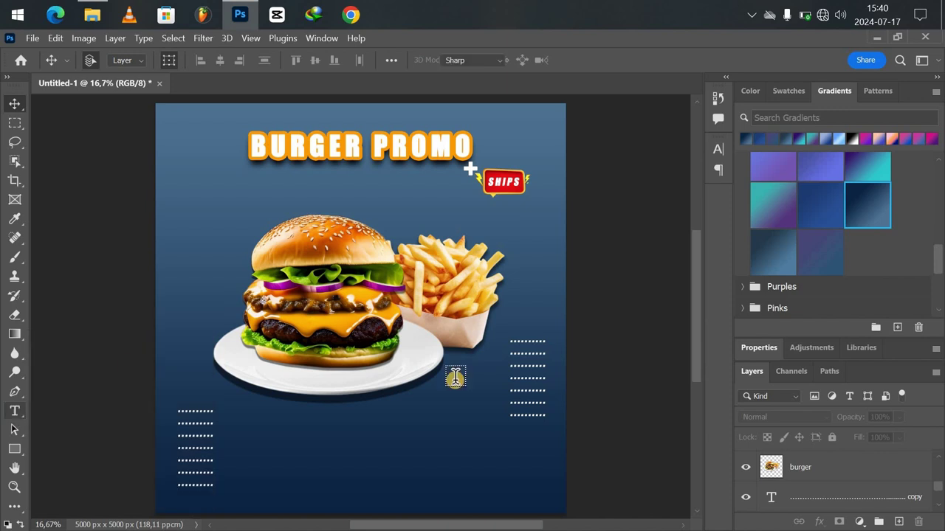
pyautogui.moveTo(939, 480)
pyautogui.mouseDown()
pyautogui.moveTo(939, 496)
pyautogui.moveTo(939, 483)
pyautogui.mouseUp()
pyautogui.scroll(-1, 939, 502)
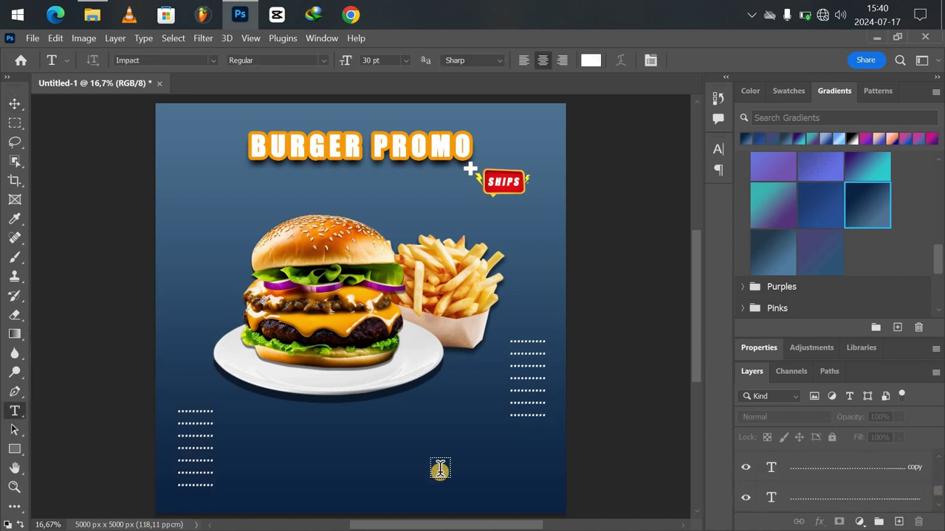
pyautogui.click(14, 102)
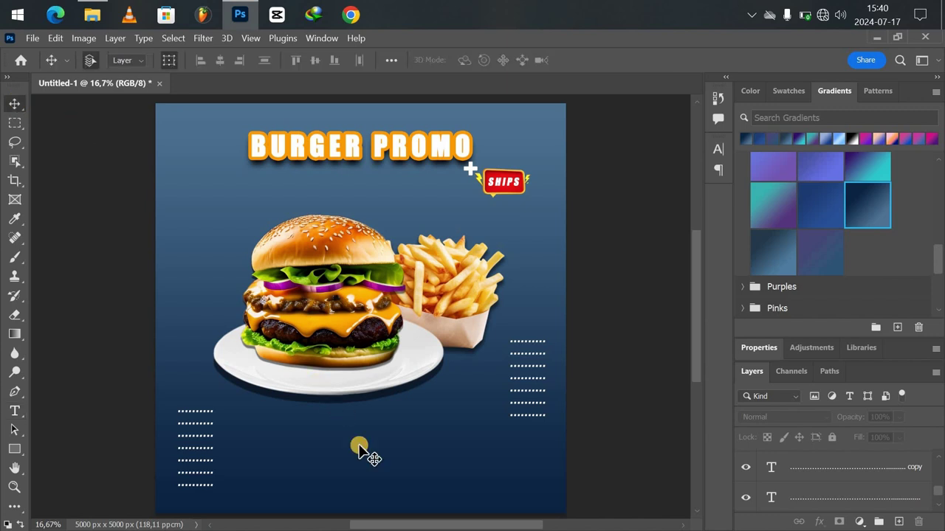
pyautogui.click(372, 465)
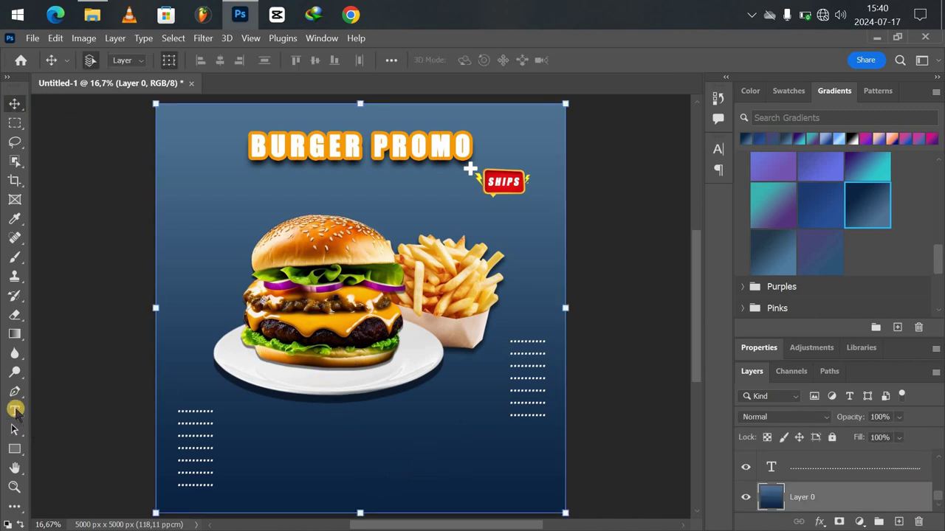
pyautogui.click(14, 411)
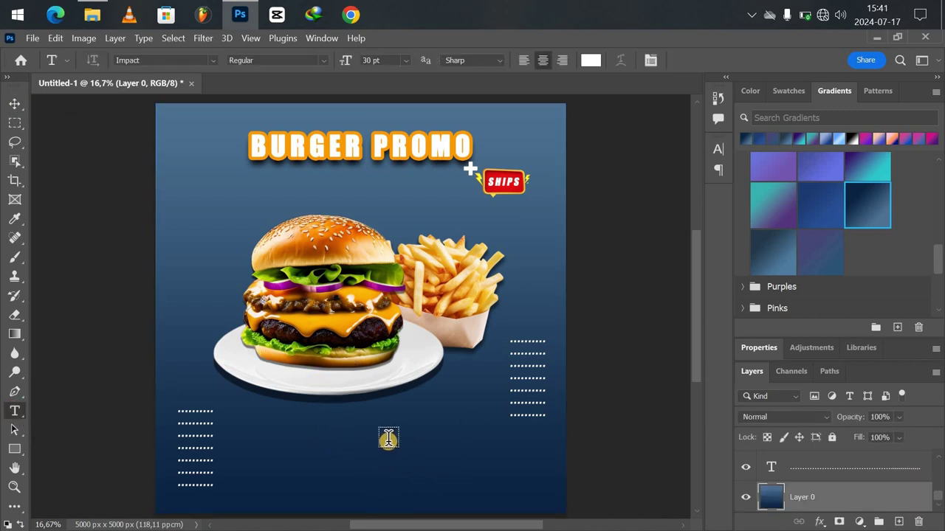
pyautogui.moveTo(390, 438); pyautogui.dragTo(510, 461)
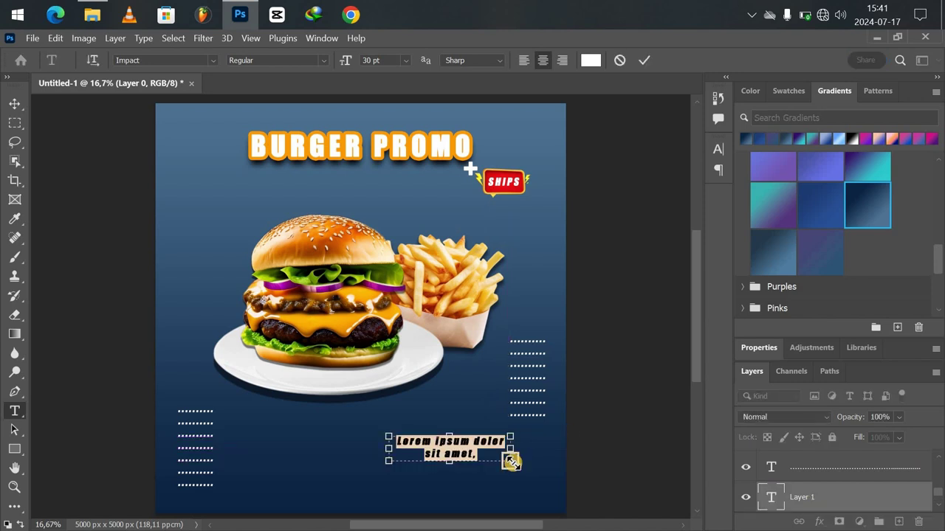
pyautogui.press('BackSpace')
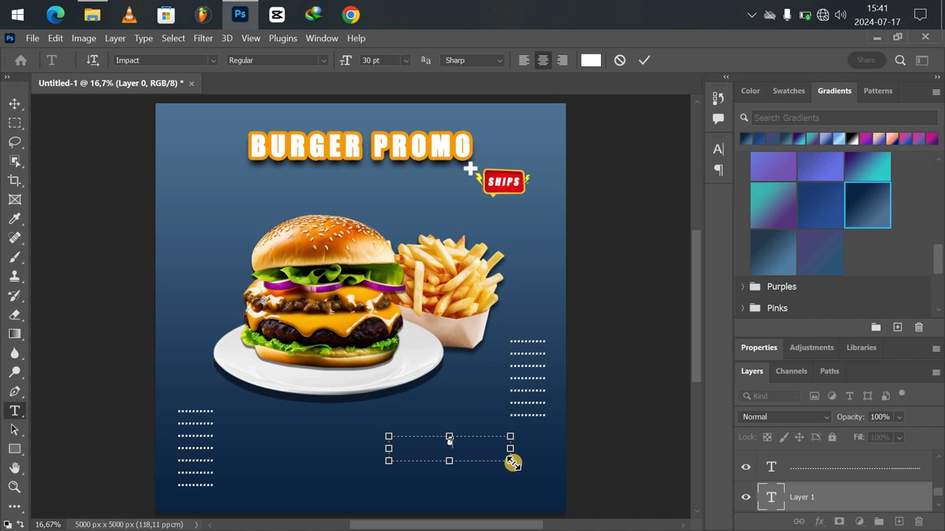
pyautogui.write('CONTA')
pyautogui.write('CT')
# - Try 'CONTACT:' and 'CONTACT U', then settle the line back on CONTACT
pyautogui.moveTo(476, 443); pyautogui.dragTo(413, 438)
pyautogui.click(479, 443)
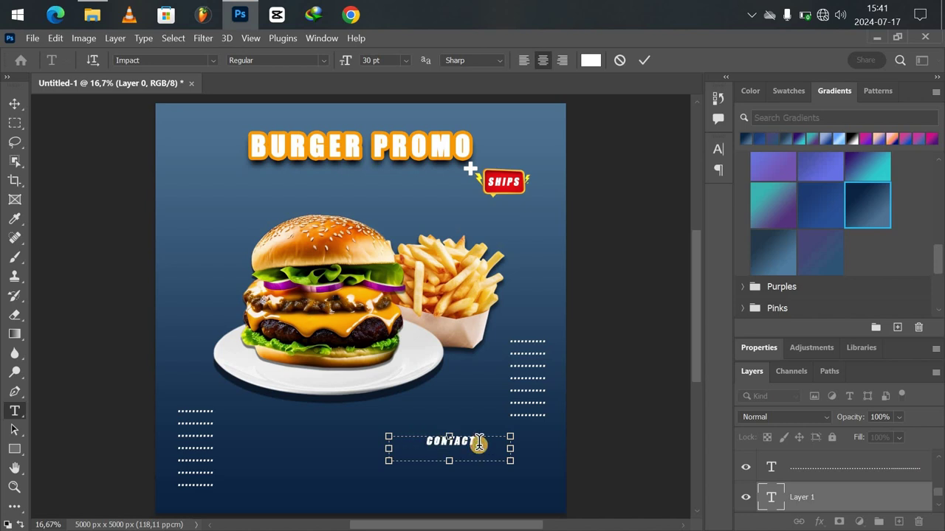
pyautogui.write(':')
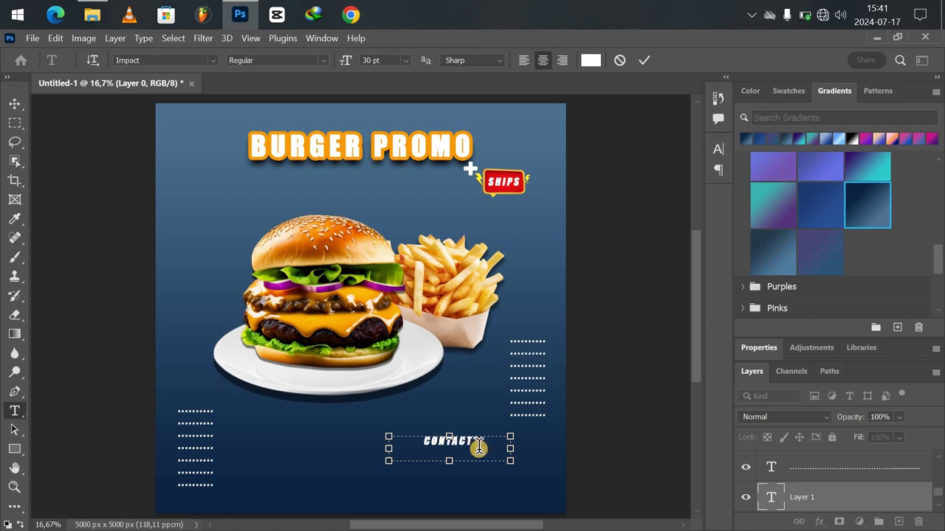
pyautogui.doubleClick(479, 451)
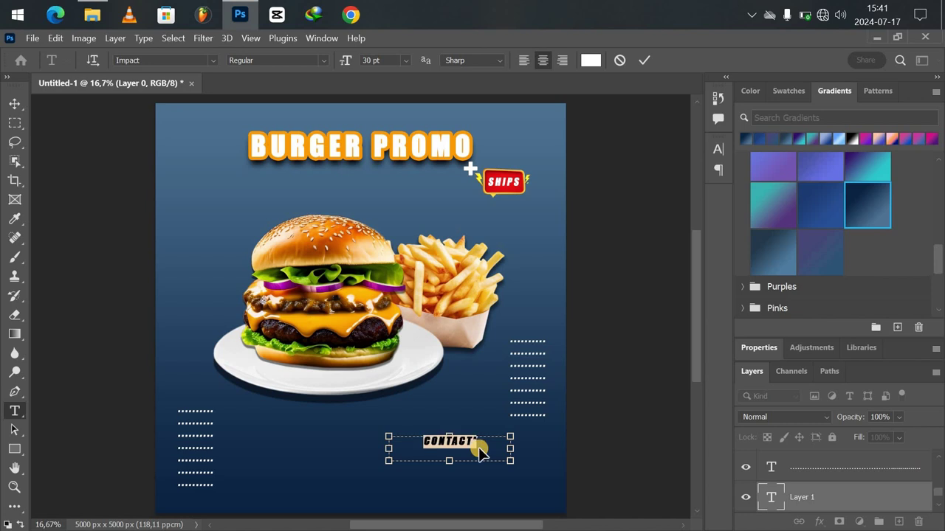
pyautogui.press('BackSpace')
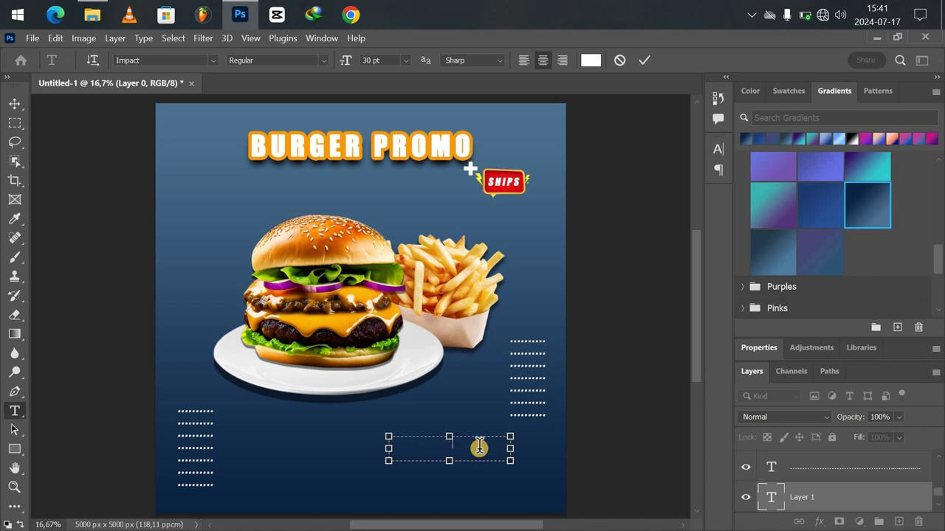
pyautogui.write('CONTAC')
pyautogui.write('T U')
pyautogui.hotkey('ctrl', 'a')
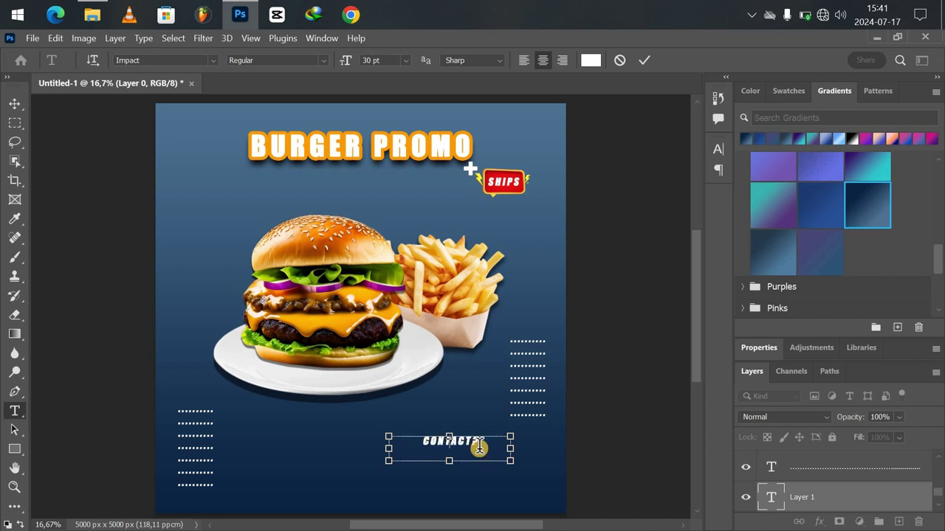
pyautogui.press('BackSpace')
pyautogui.write('CO')
pyautogui.write('NTACT')
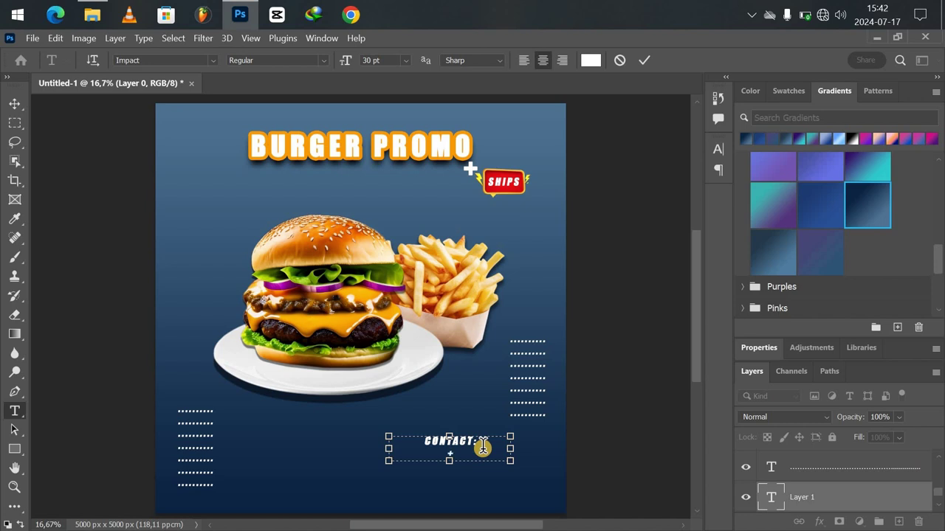
# - Correct the phone number after the + in the contact text
pyautogui.write('20')
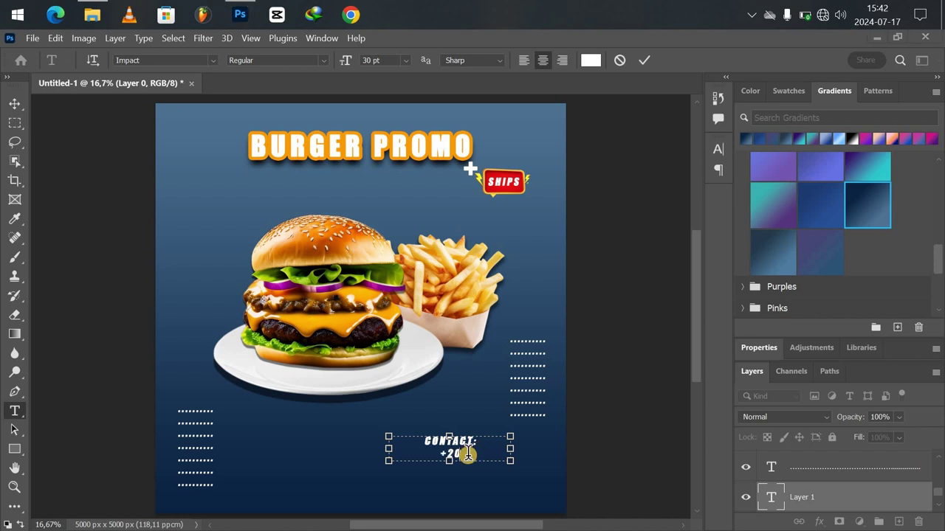
pyautogui.doubleClick(464, 454)
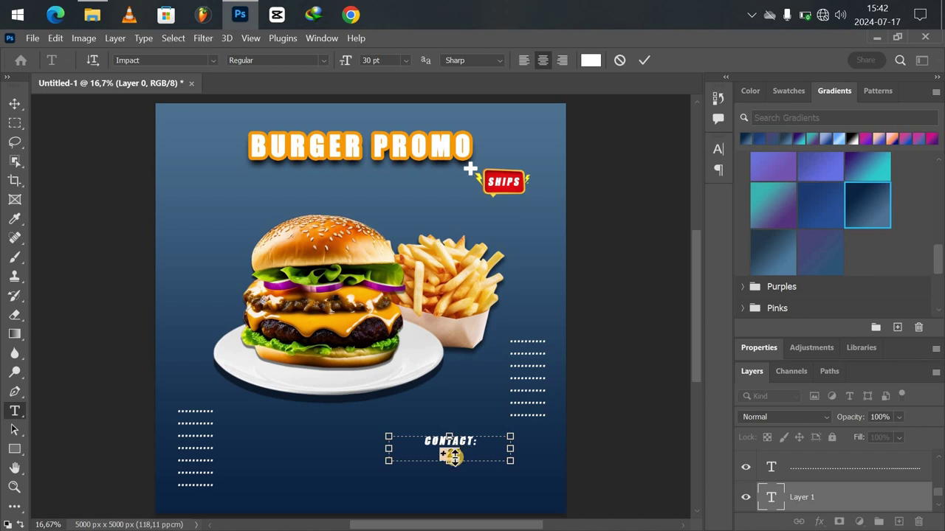
pyautogui.press('BackSpace')
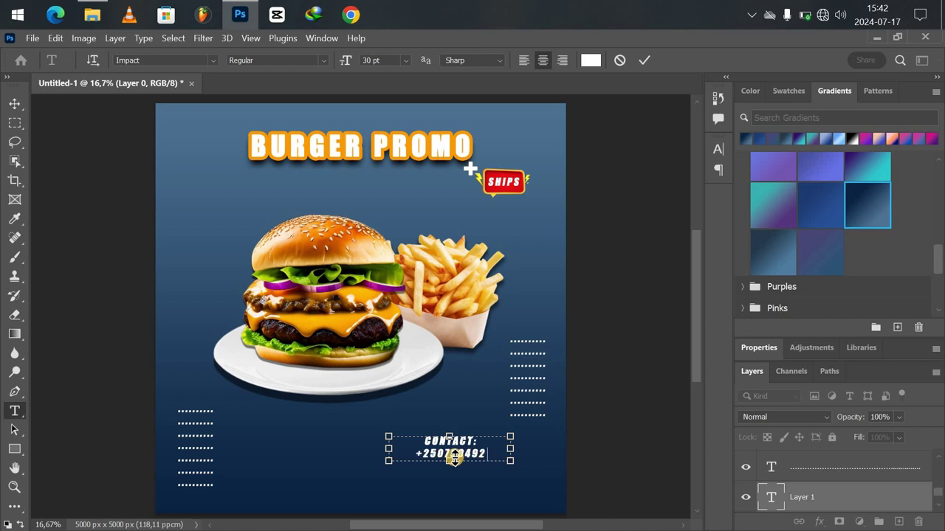
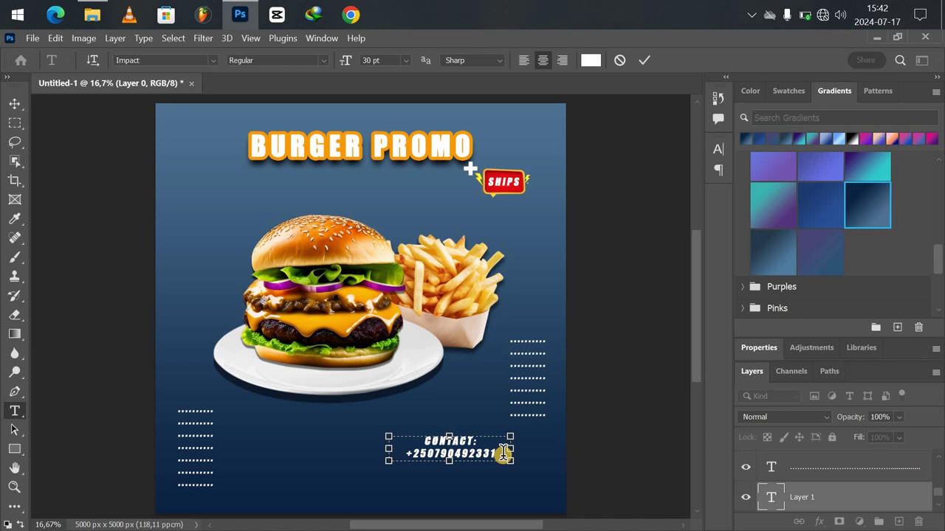
# - Make the text box taller and add the lines LOCATION: and KIGALI, RWANDA
pyautogui.moveTo(511, 460); pyautogui.dragTo(520, 506)
pyautogui.write('LO')
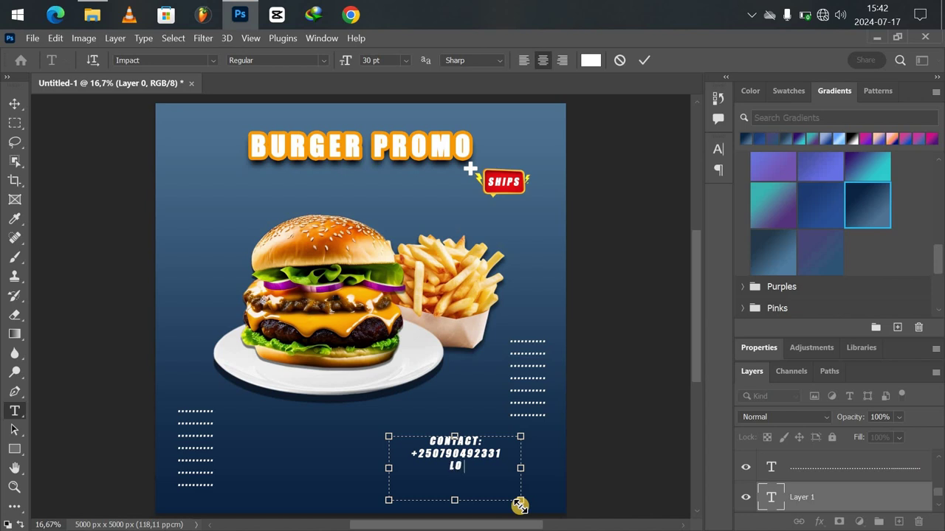
pyautogui.write('CATION')
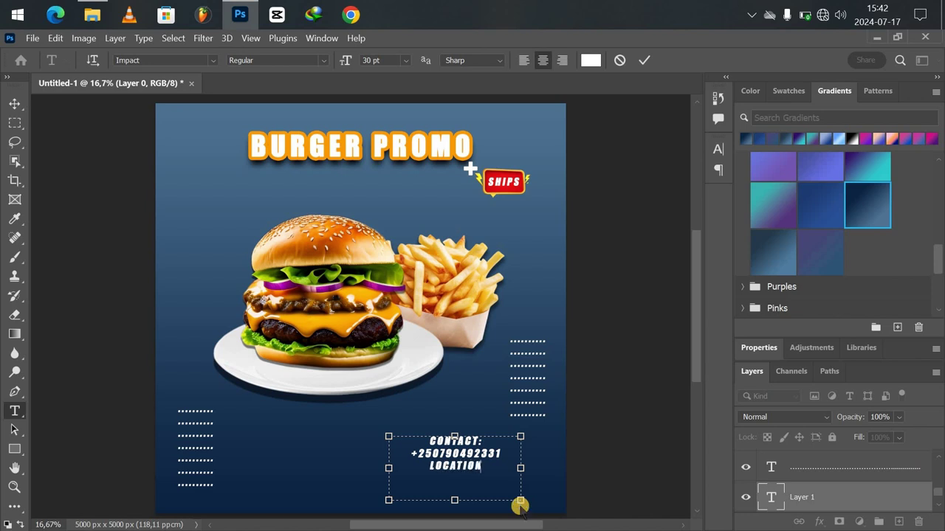
pyautogui.write(':')
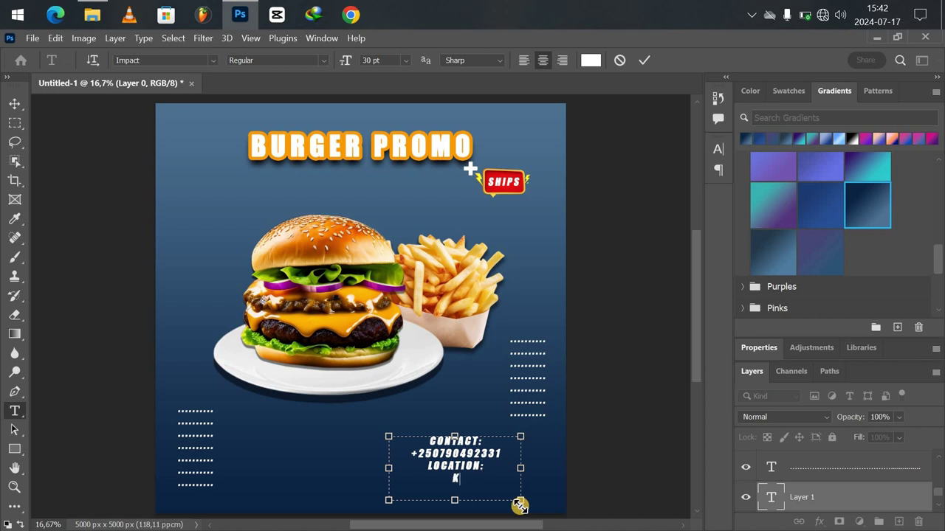
pyautogui.write('IGALI')
pyautogui.write(',')
pyautogui.write(' RWANDA')
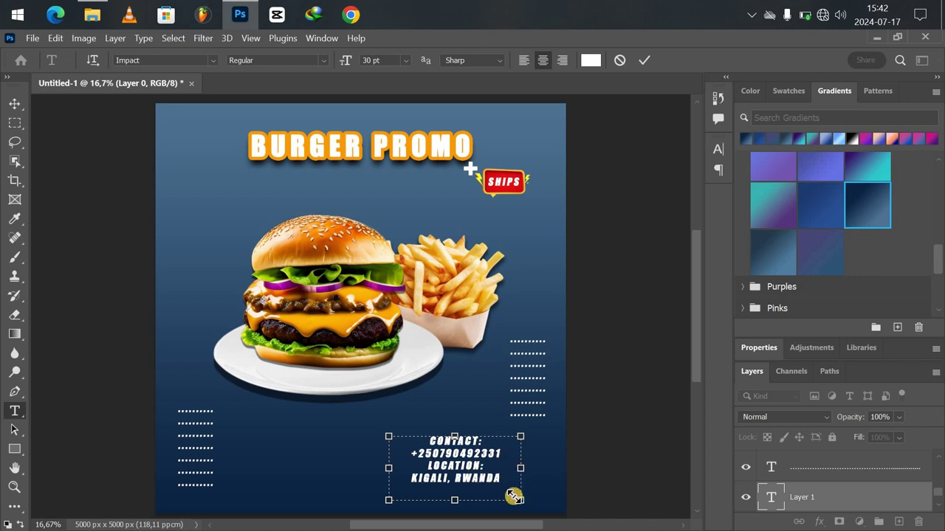
# - Enlarge all contact text to 40 pt and nudge the block slightly up and left
pyautogui.moveTo(502, 481); pyautogui.dragTo(406, 440)
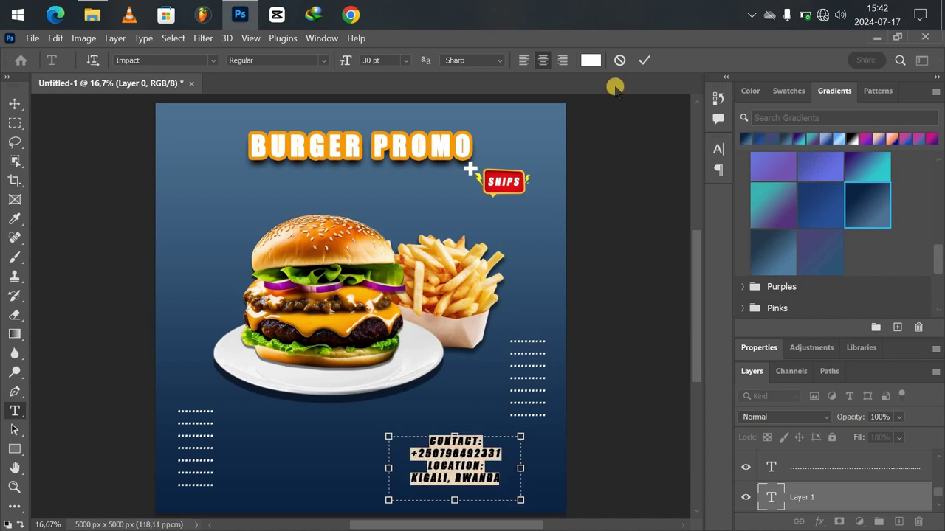
pyautogui.click(718, 150)
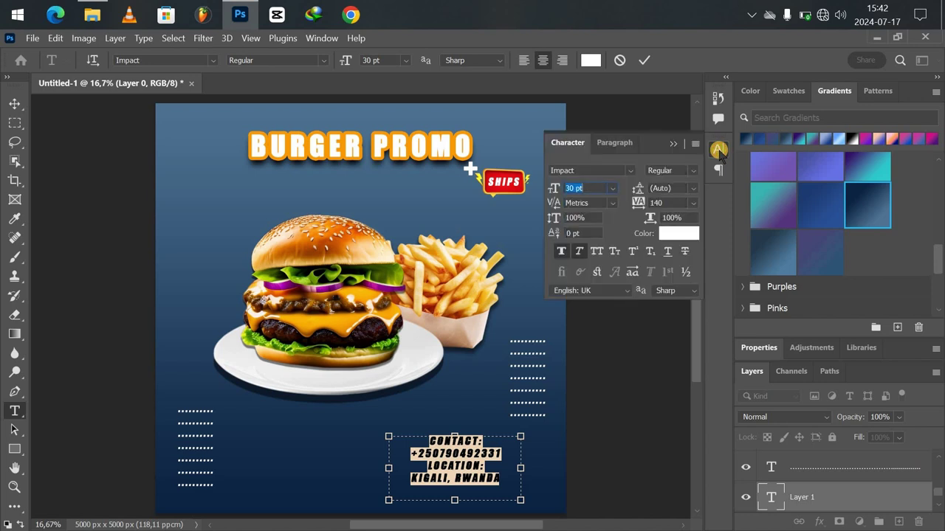
pyautogui.click(555, 188)
pyautogui.moveTo(555, 187); pyautogui.dragTo(564, 187)
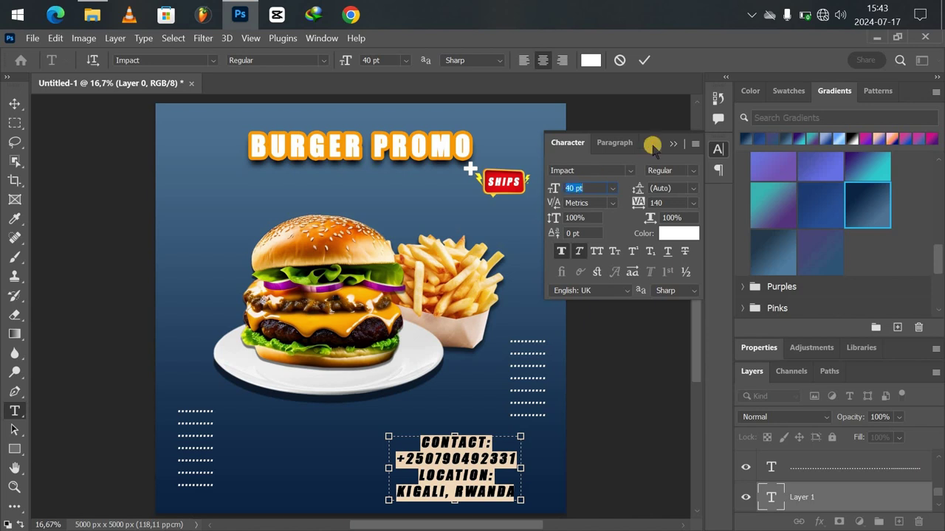
pyautogui.click(644, 60)
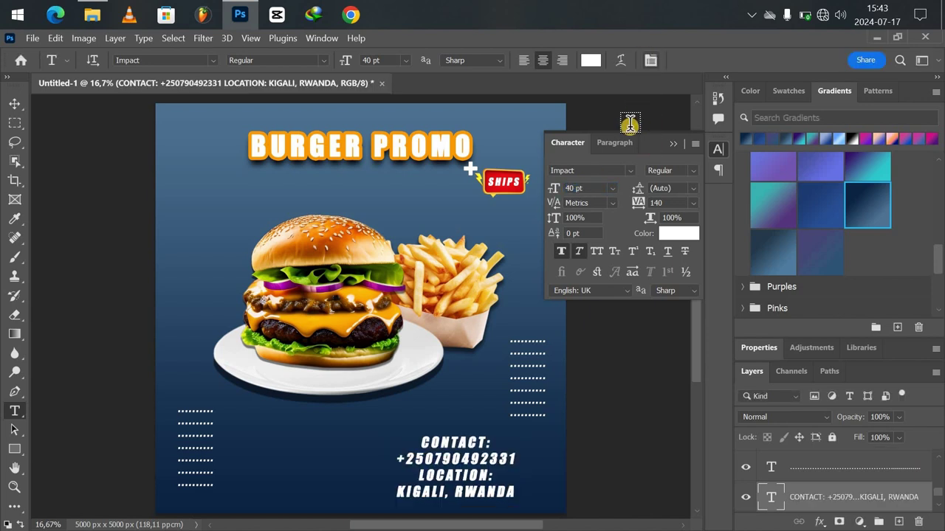
pyautogui.click(14, 106)
pyautogui.moveTo(445, 461)
pyautogui.mouseDown()
pyautogui.moveTo(456, 461)
pyautogui.moveTo(408, 462)
pyautogui.moveTo(440, 461)
pyautogui.moveTo(439, 404)
pyautogui.moveTo(433, 467)
pyautogui.moveTo(435, 441)
pyautogui.moveTo(436, 456)
pyautogui.moveTo(436, 445)
pyautogui.moveTo(453, 454)
pyautogui.mouseUp()
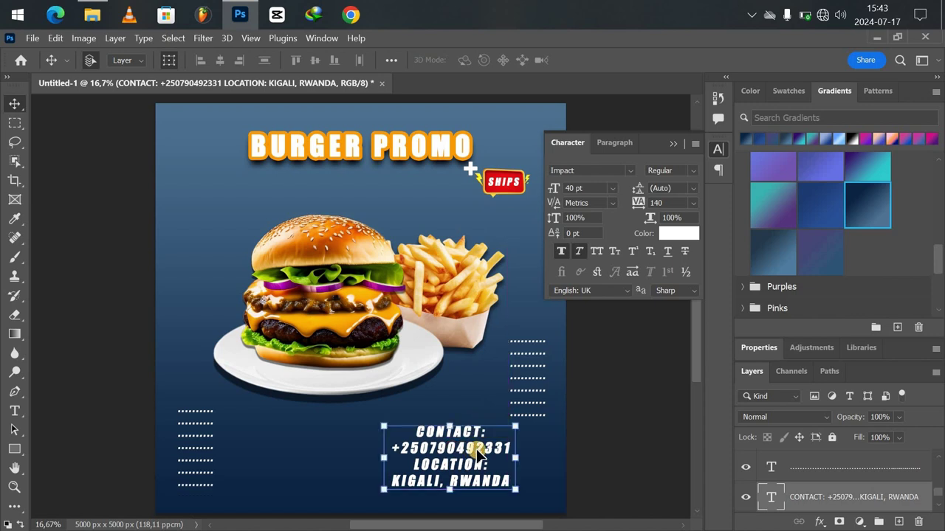
# - Set the KIGALI, RWANDA line to Arial at 30 pt and readjust the text box width
pyautogui.doubleClick(507, 475)
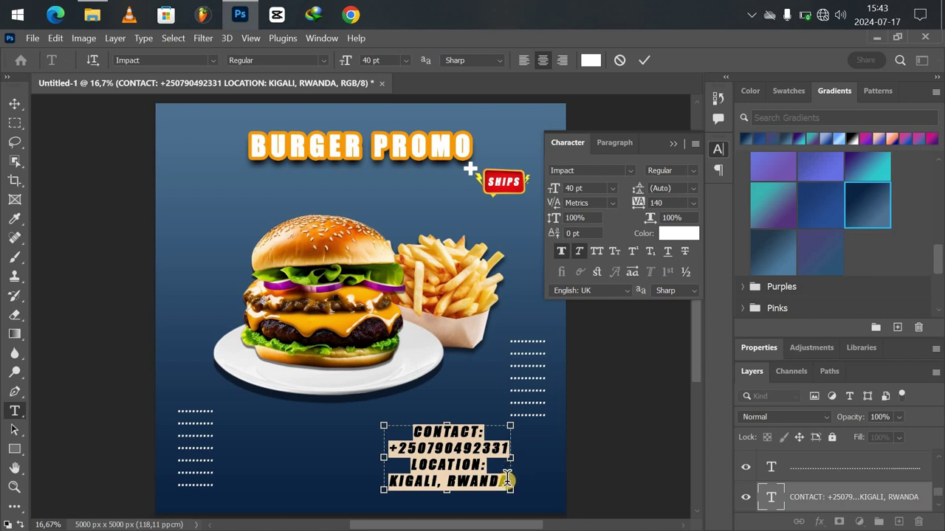
pyautogui.moveTo(506, 478); pyautogui.dragTo(384, 483)
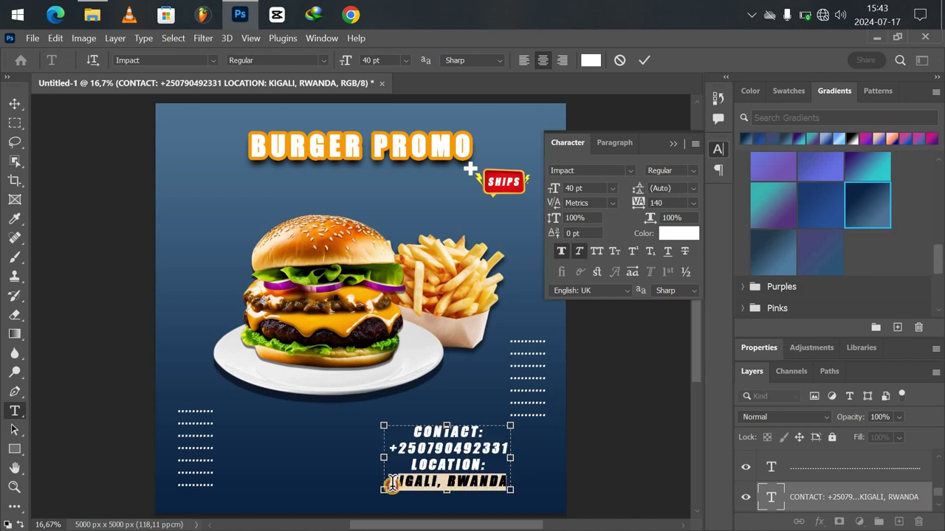
pyautogui.click(633, 171)
pyautogui.press('Down')
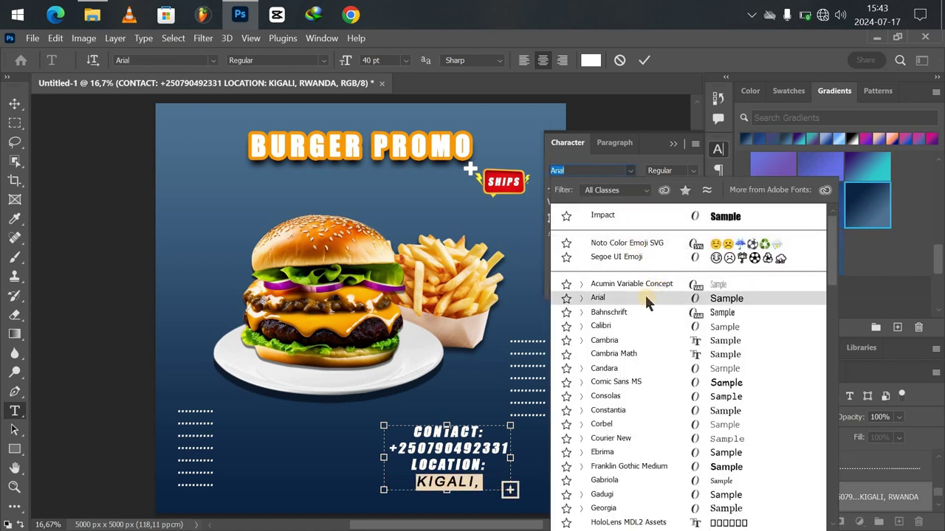
pyautogui.click(644, 297)
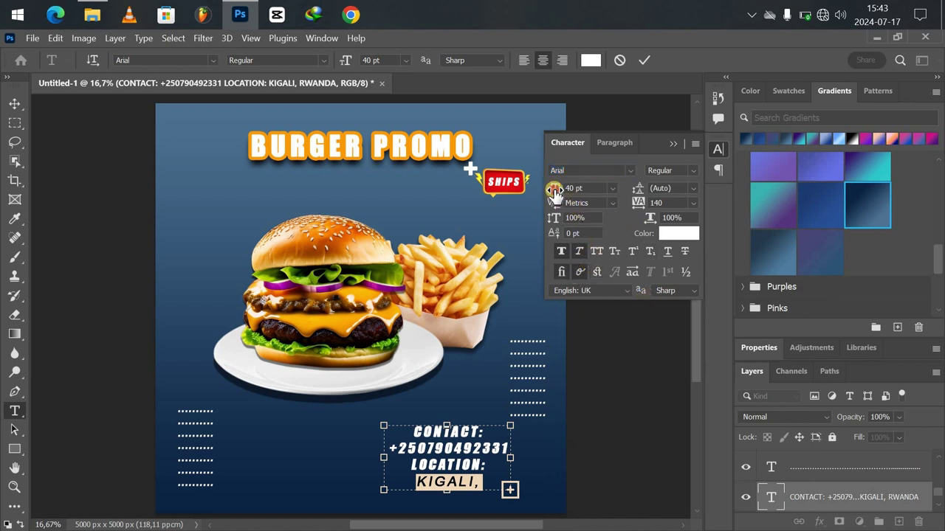
pyautogui.moveTo(554, 190); pyautogui.dragTo(547, 191)
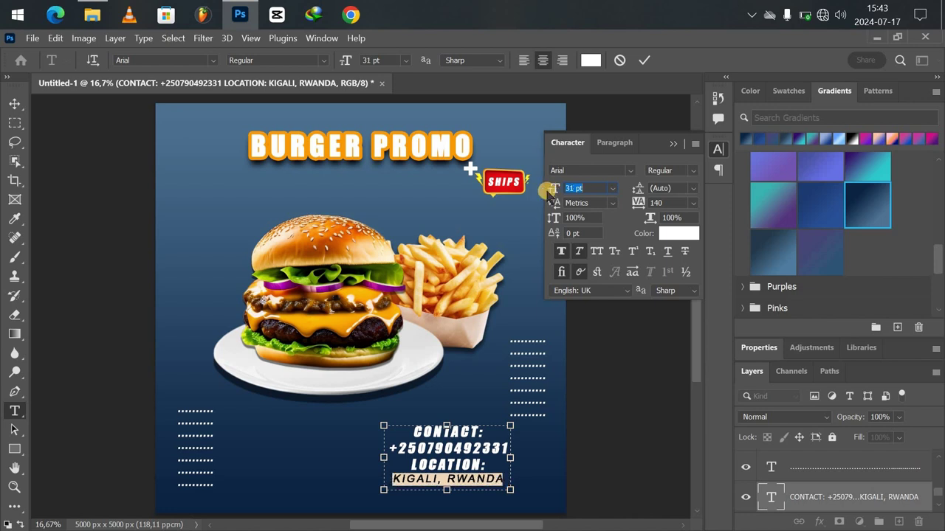
pyautogui.click(564, 188)
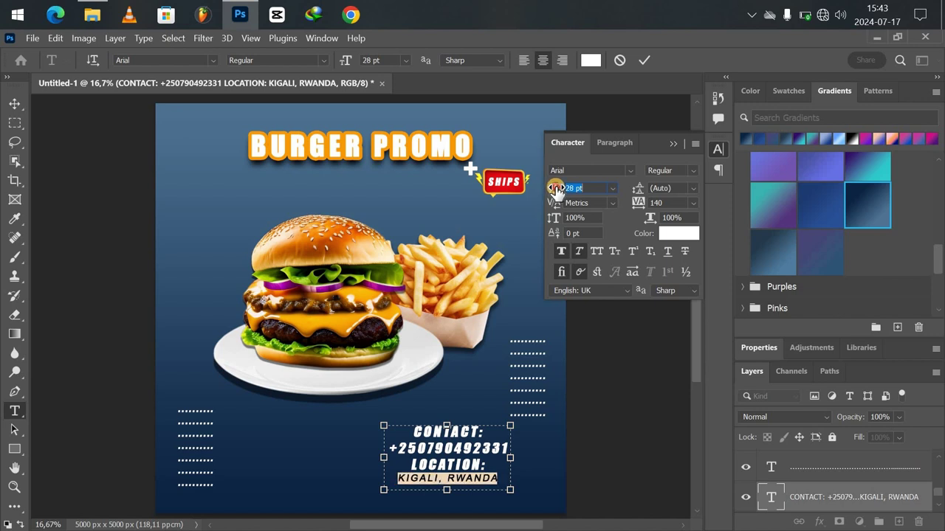
pyautogui.moveTo(554, 189); pyautogui.dragTo(556, 189)
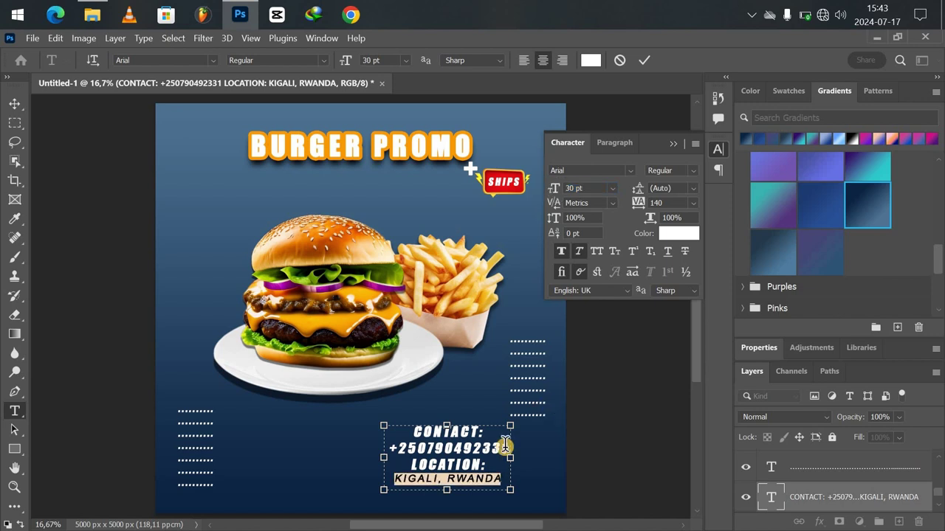
pyautogui.moveTo(505, 447); pyautogui.dragTo(500, 446)
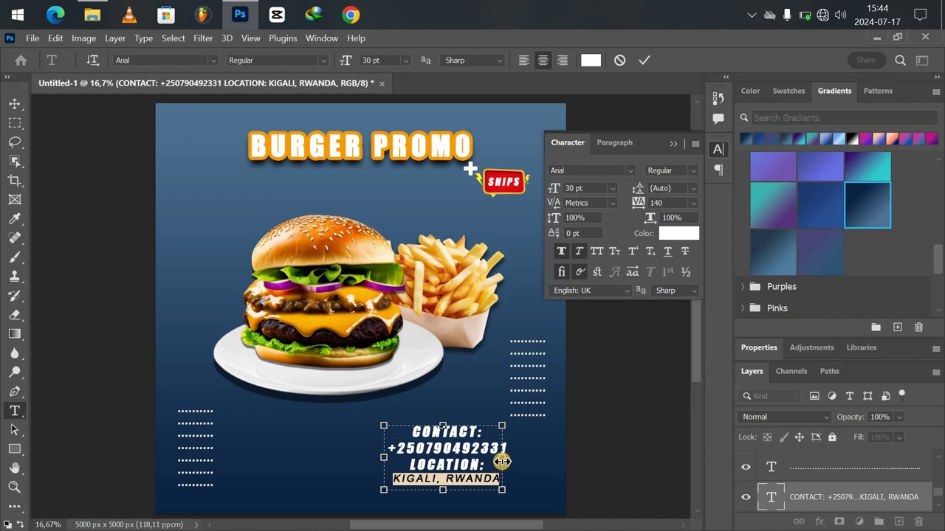
pyautogui.moveTo(502, 462); pyautogui.dragTo(508, 461)
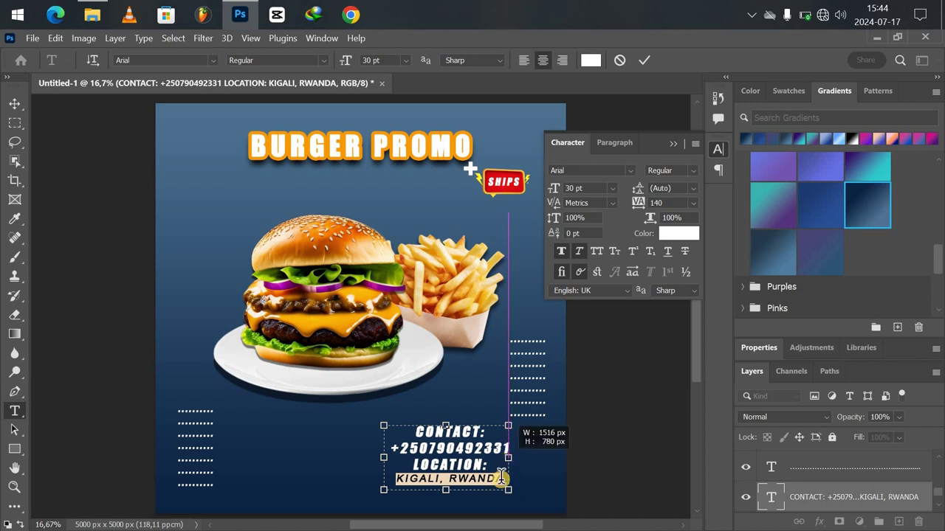
# - Set the phone number line to Arial at 30 pt and commit the edits
pyautogui.click(502, 447)
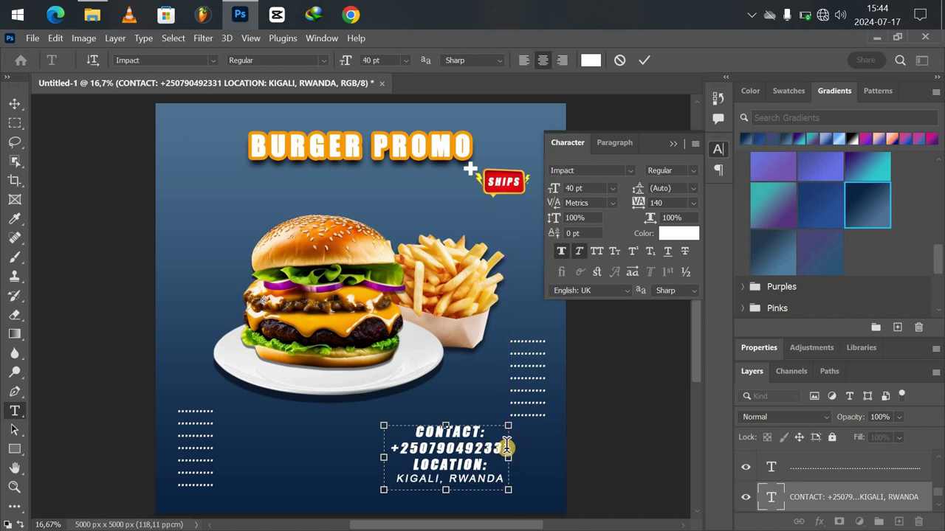
pyautogui.moveTo(507, 448); pyautogui.dragTo(387, 449)
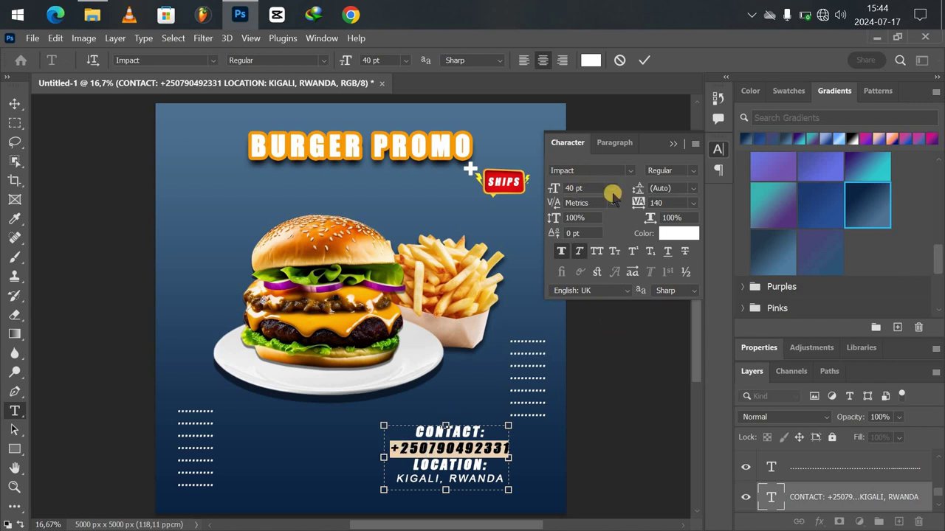
pyautogui.click(630, 170)
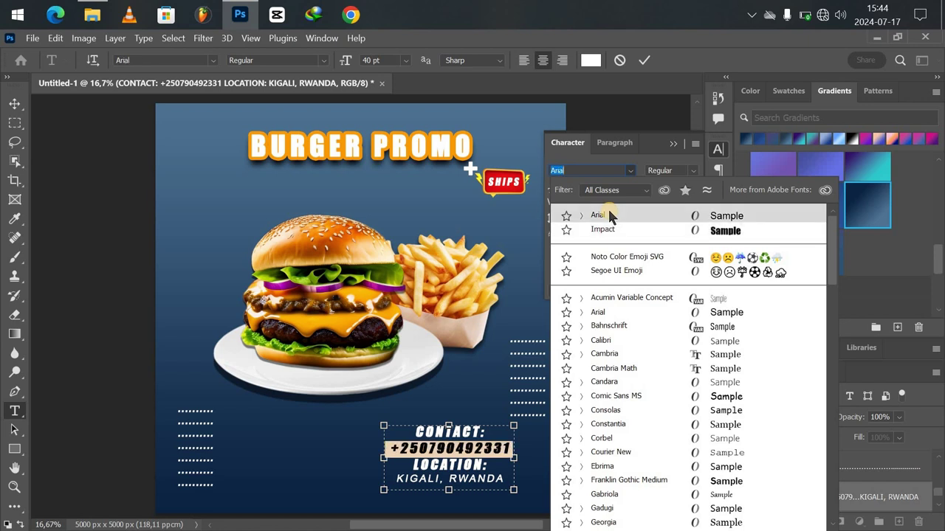
pyautogui.click(609, 214)
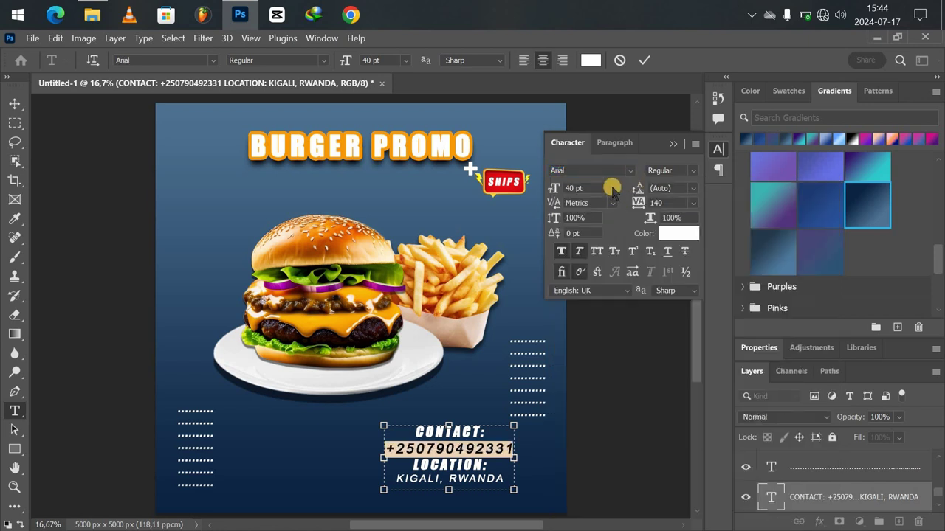
pyautogui.click(612, 189)
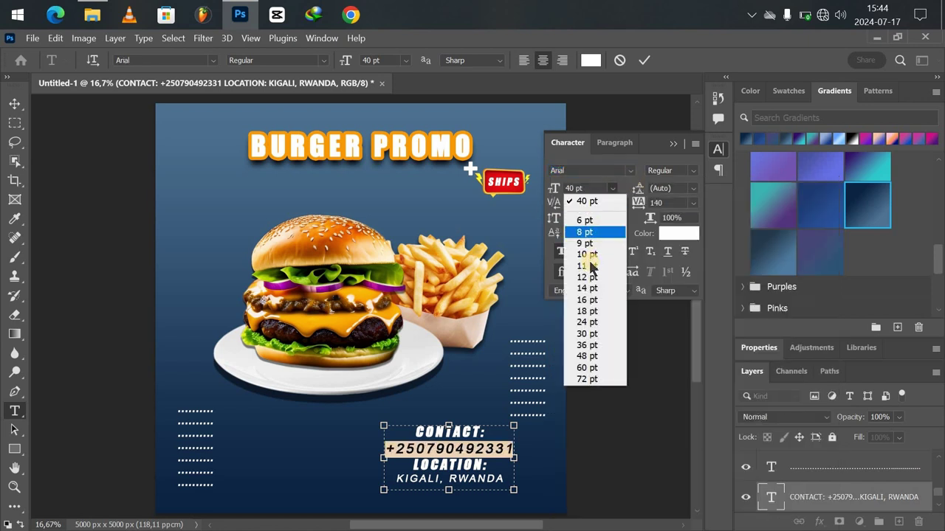
pyautogui.click(589, 333)
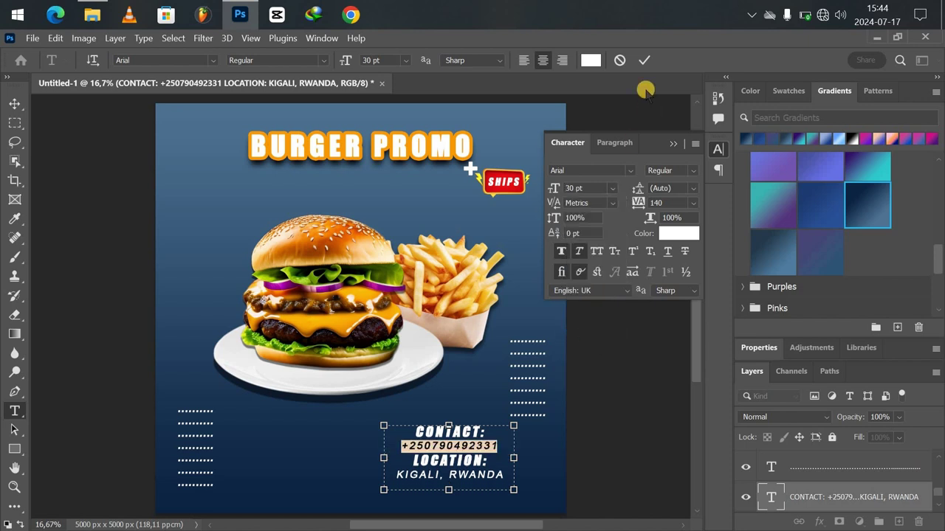
pyautogui.click(643, 61)
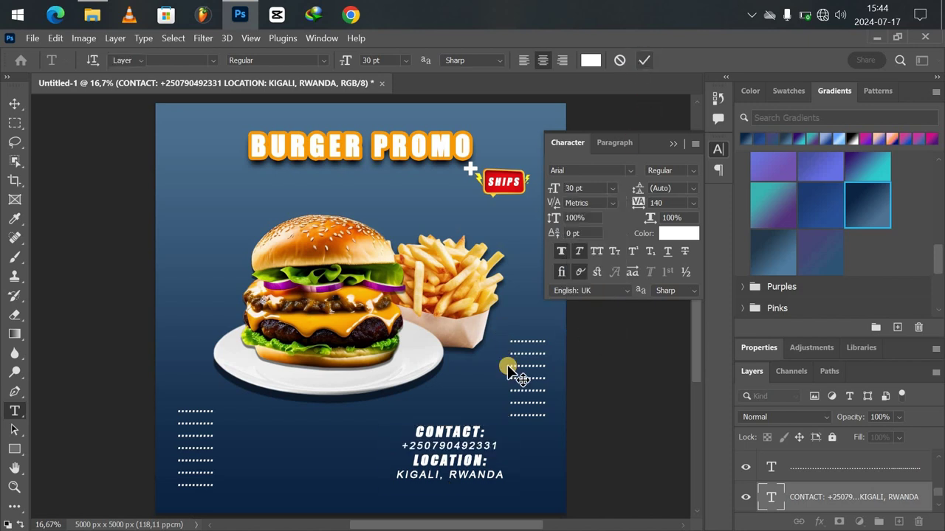
pyautogui.press('v')
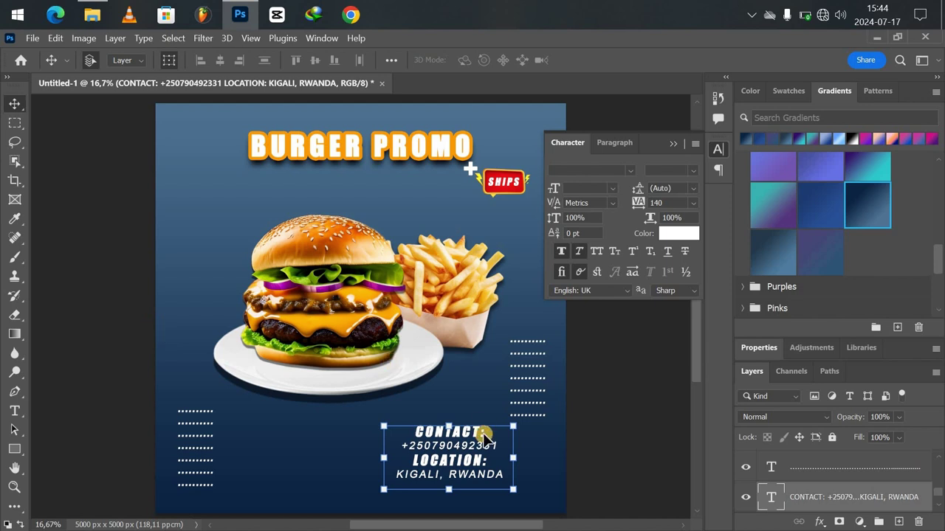
# - Drag the contact block left until it snaps to the poster's horizontal centre
pyautogui.click(640, 422)
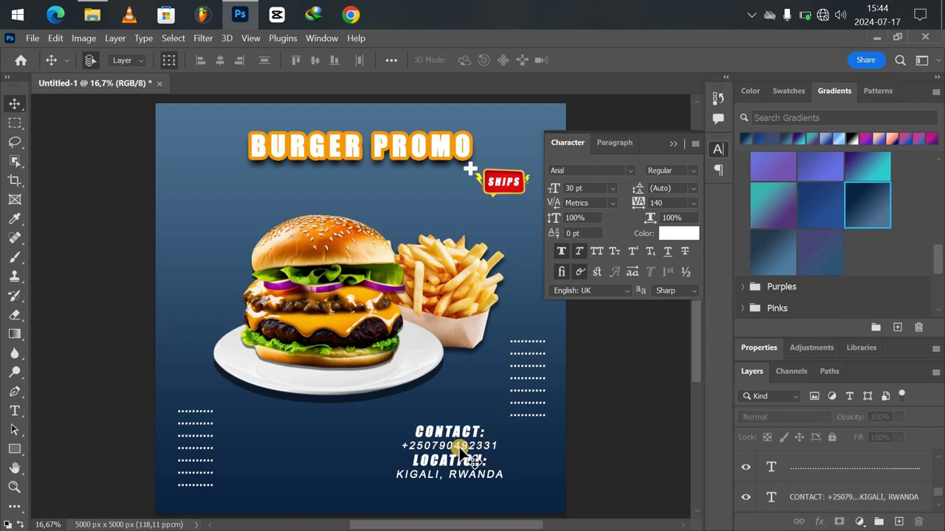
pyautogui.moveTo(459, 447); pyautogui.dragTo(363, 458)
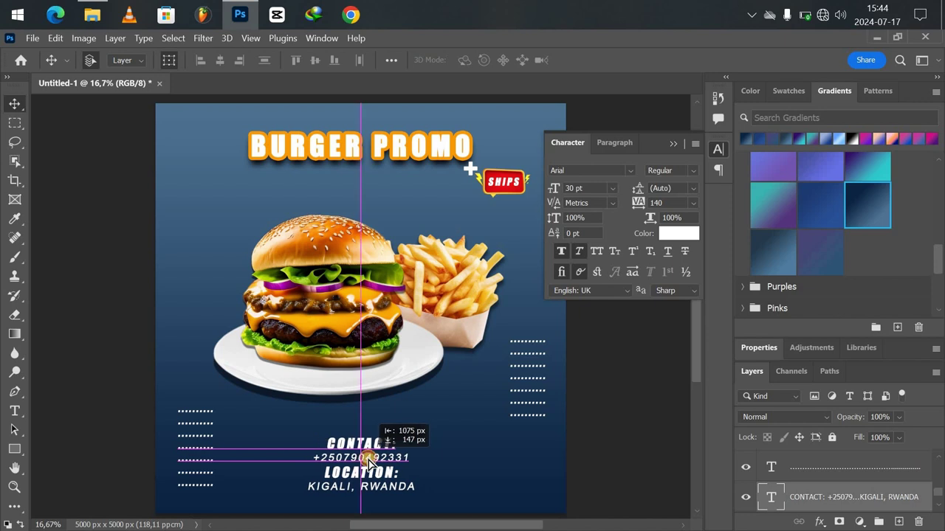
pyautogui.moveTo(363, 459); pyautogui.dragTo(362, 458)
pyautogui.click(636, 411)
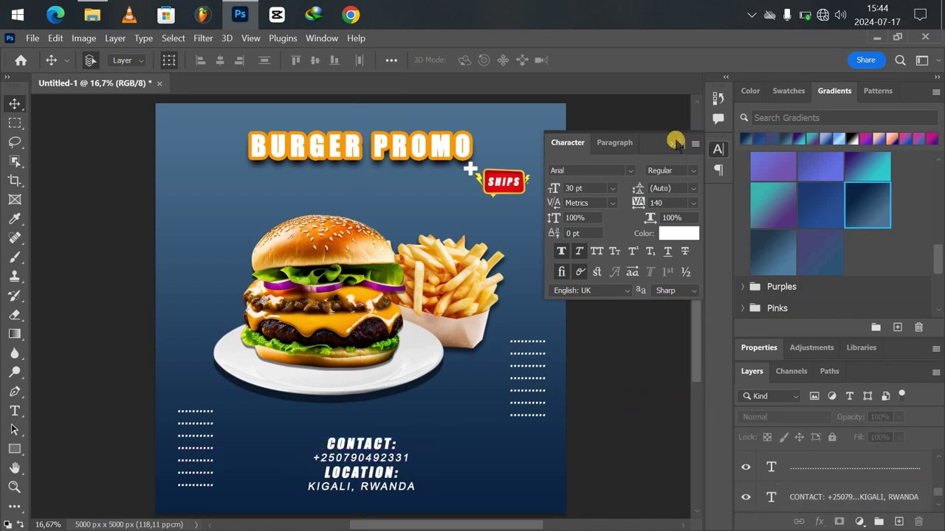
pyautogui.click(673, 143)
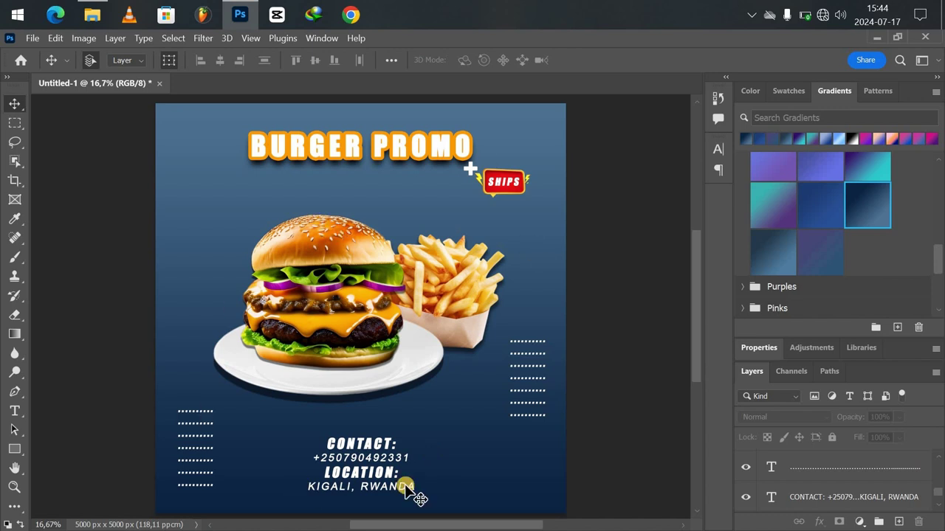
# - Apply a free transform to the contact text layer and commit it
pyautogui.click(367, 445)
pyautogui.hotkey('ctrl', 't')
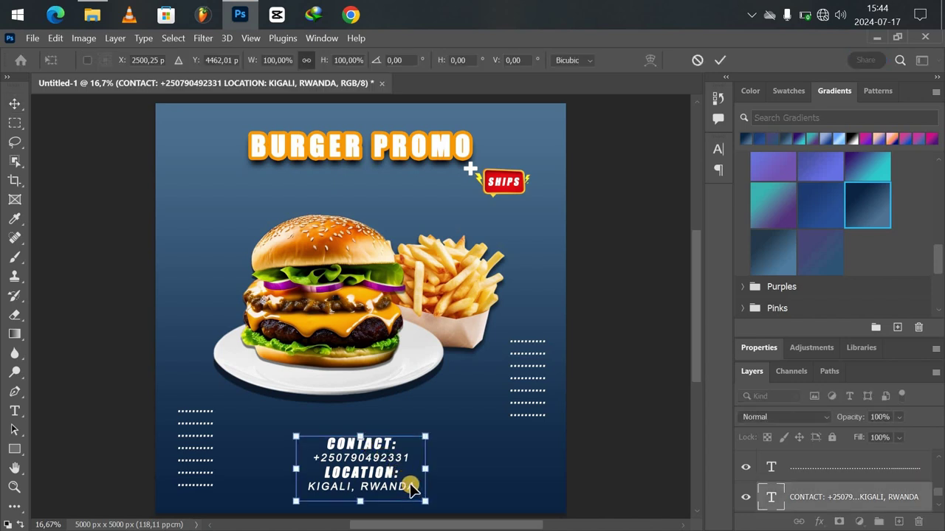
pyautogui.doubleClick(404, 483)
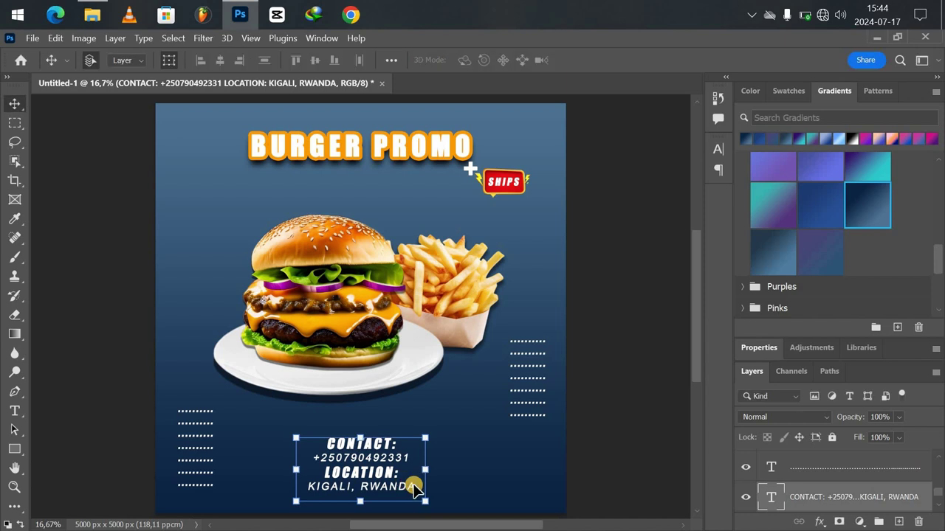
pyautogui.click(417, 491)
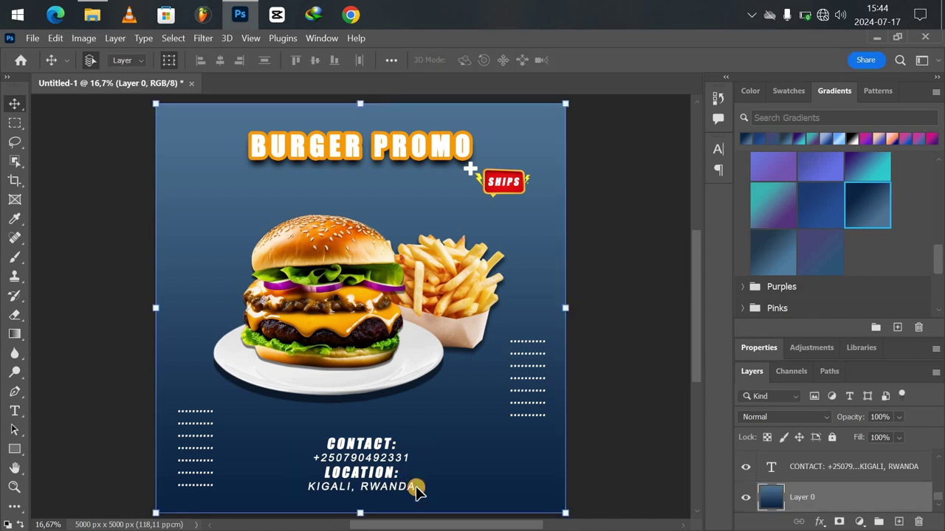
# - Turn off Faux Italic for every line of the contact text and commit
pyautogui.click(378, 480)
pyautogui.doubleClick(379, 476)
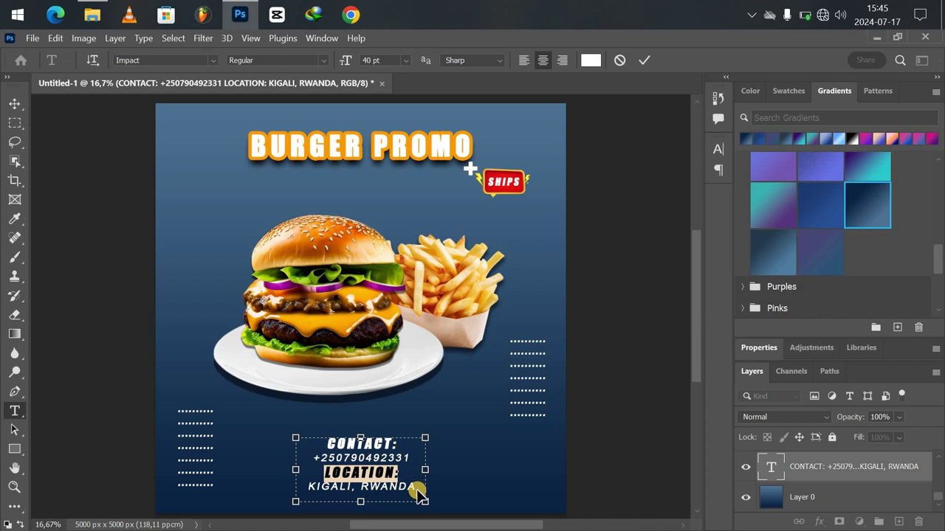
pyautogui.hotkey('ctrl', 'a')
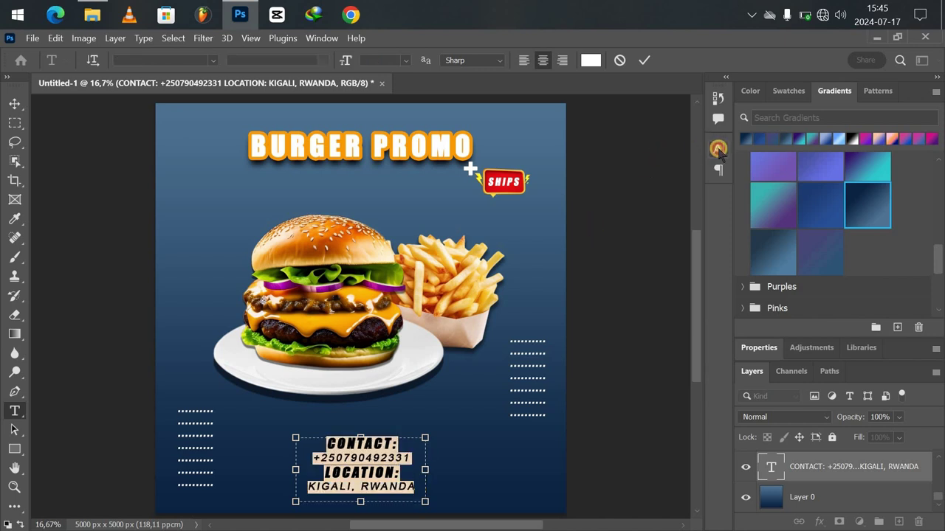
pyautogui.click(718, 149)
pyautogui.click(578, 252)
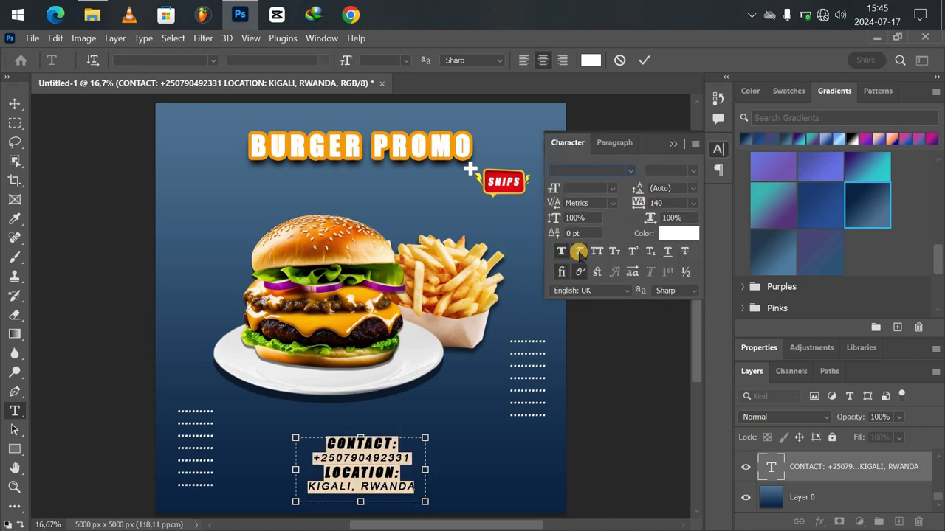
pyautogui.click(579, 252)
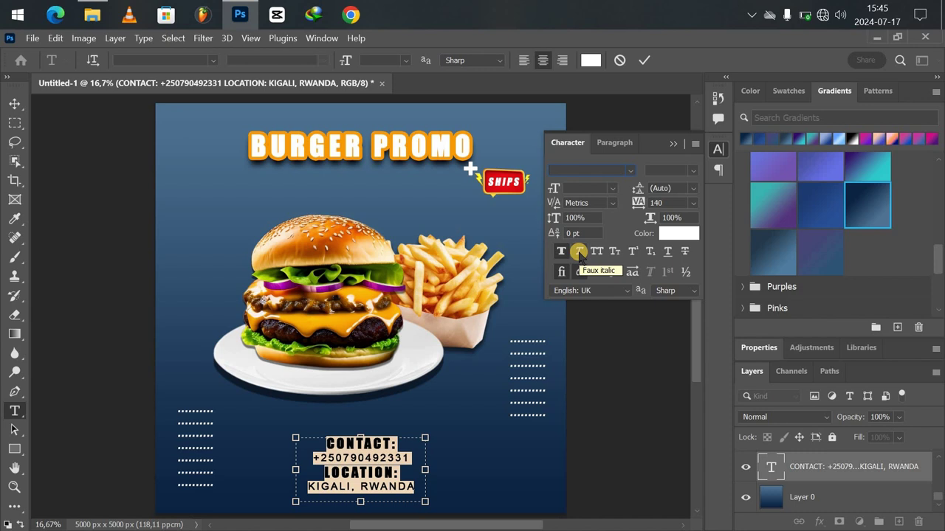
pyautogui.click(674, 150)
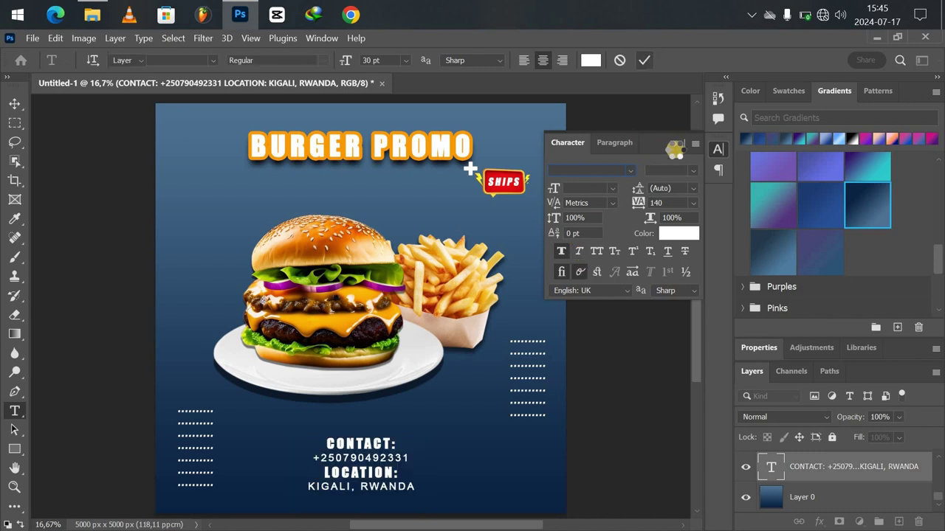
pyautogui.press('v')
pyautogui.click(658, 204)
pyautogui.click(659, 219)
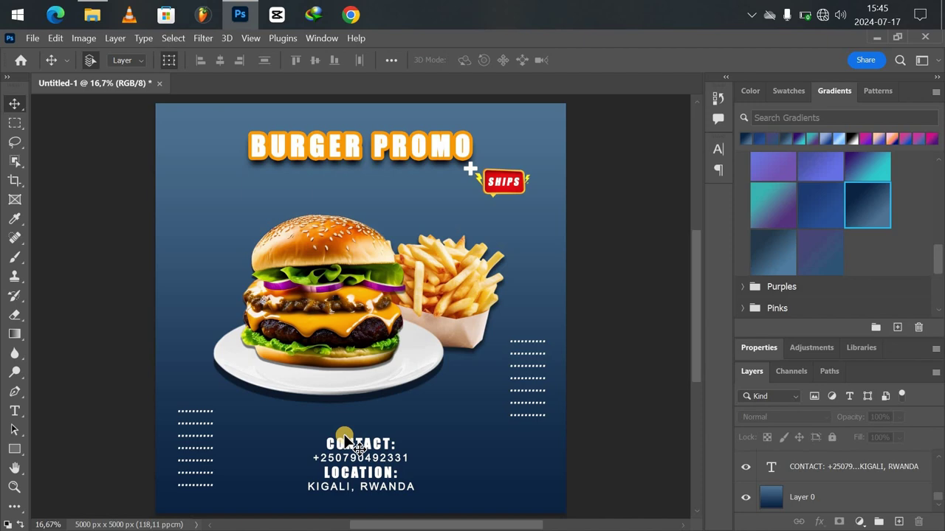
pyautogui.click(32, 37)
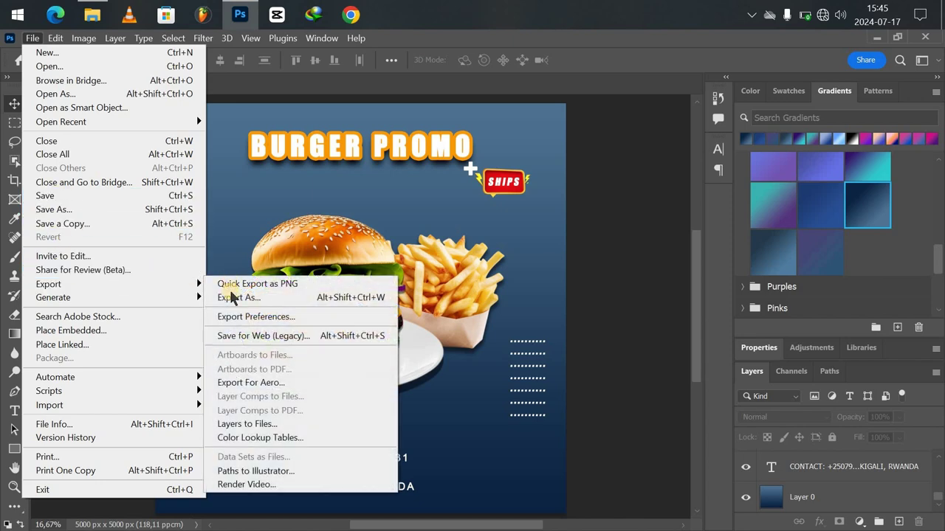
pyautogui.moveTo(49, 284)
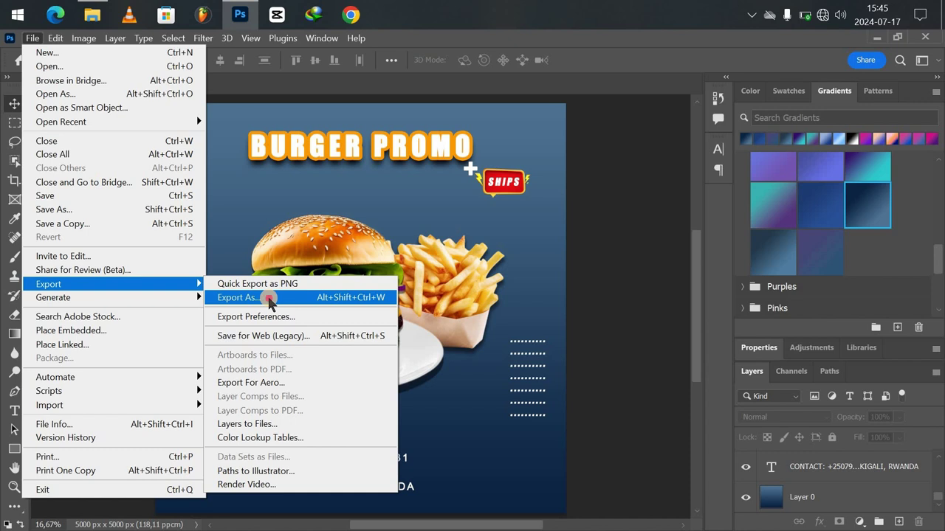
pyautogui.click(268, 298)
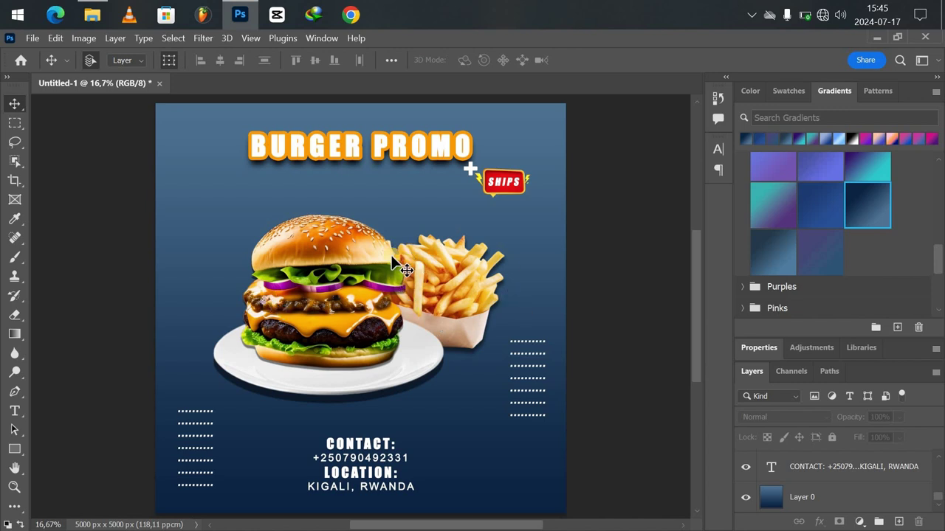
pyautogui.click(184, 156)
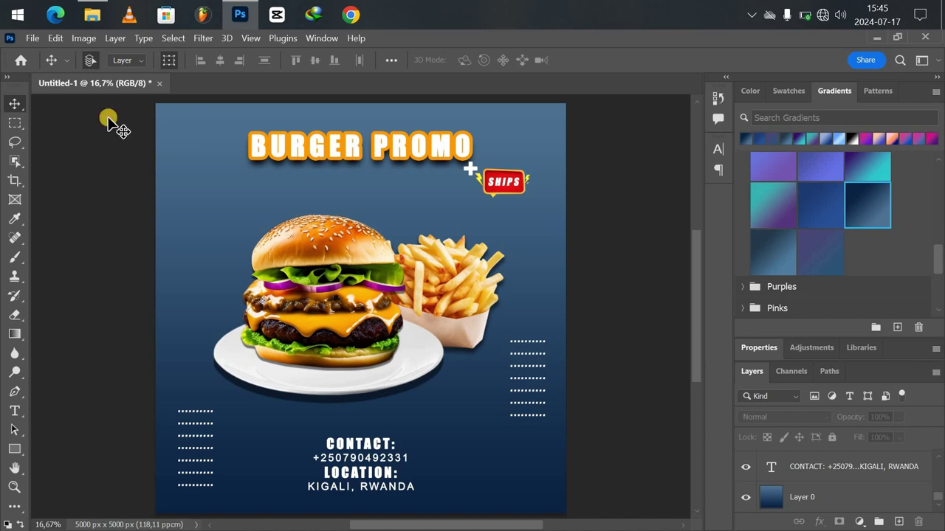
# - In Export As, set JPG quality to 7 with Copyright and Contact Info metadata
pyautogui.hotkey('ctrl', 'alt', 'shift', 'w')
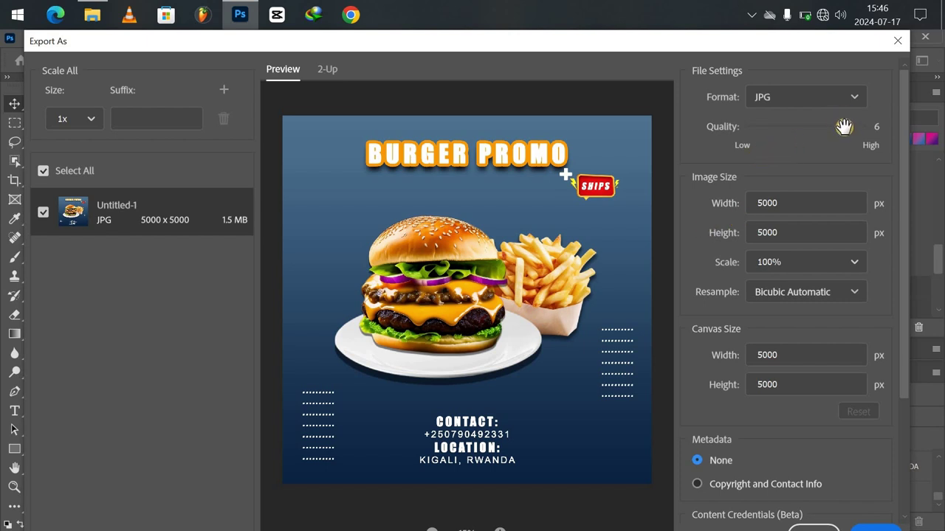
pyautogui.moveTo(843, 130); pyautogui.dragTo(886, 134)
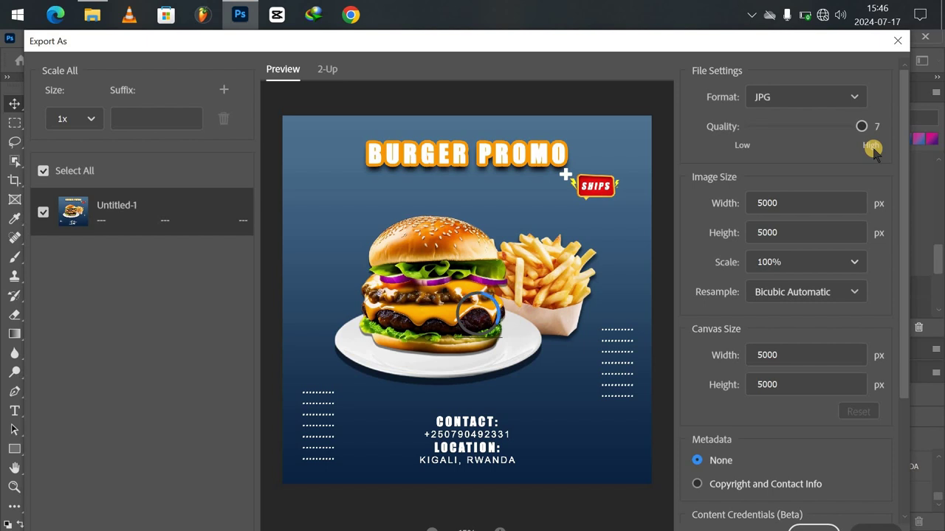
pyautogui.click(694, 485)
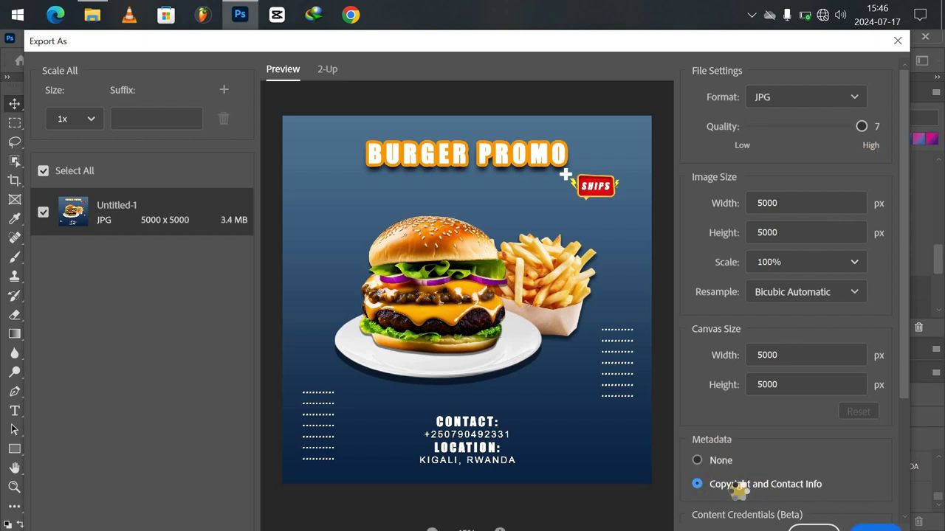